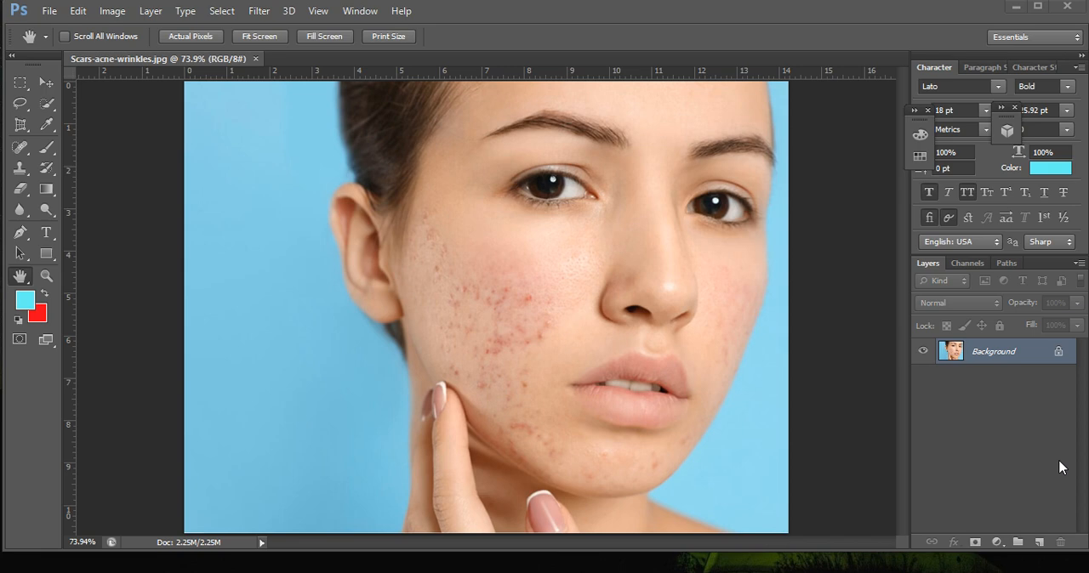
Examine the acne marks and redness on the woman's cheek up close.
scroll(545, 352, up, 5)
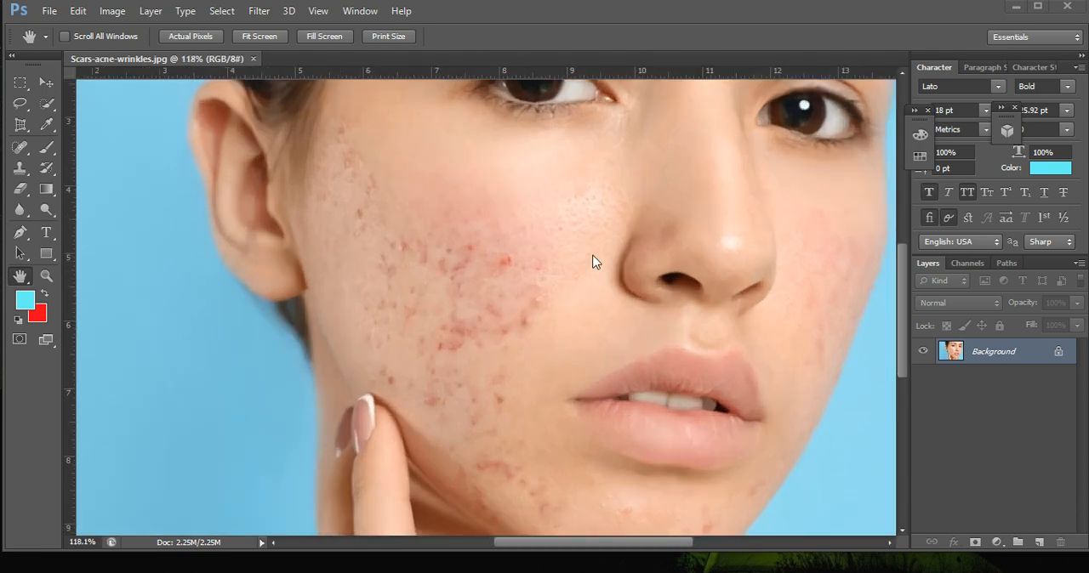
scroll(521, 288, up, 2)
scroll(443, 253, down, 2)
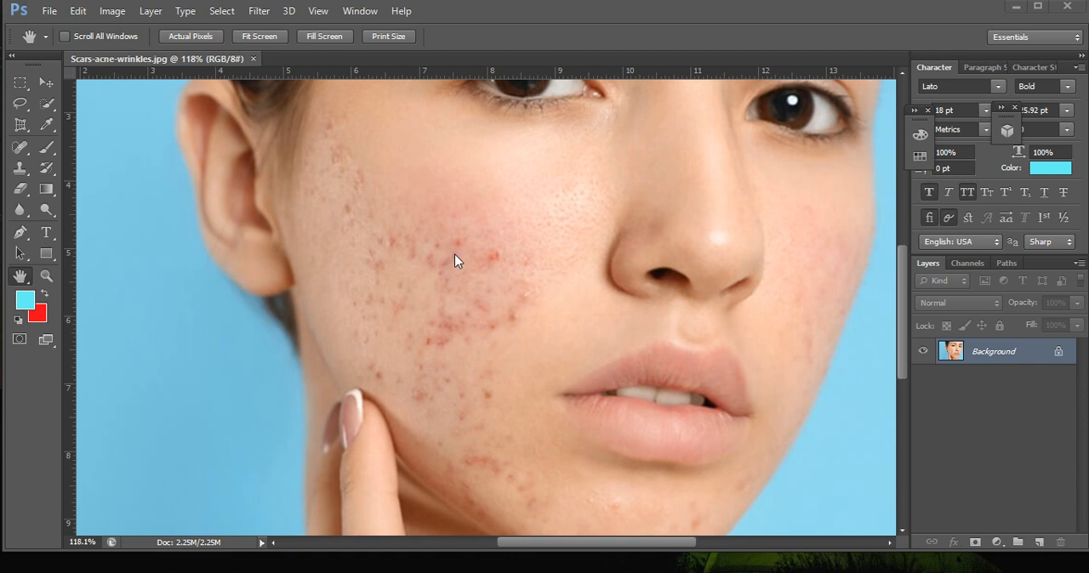
scroll(455, 253, up, 3)
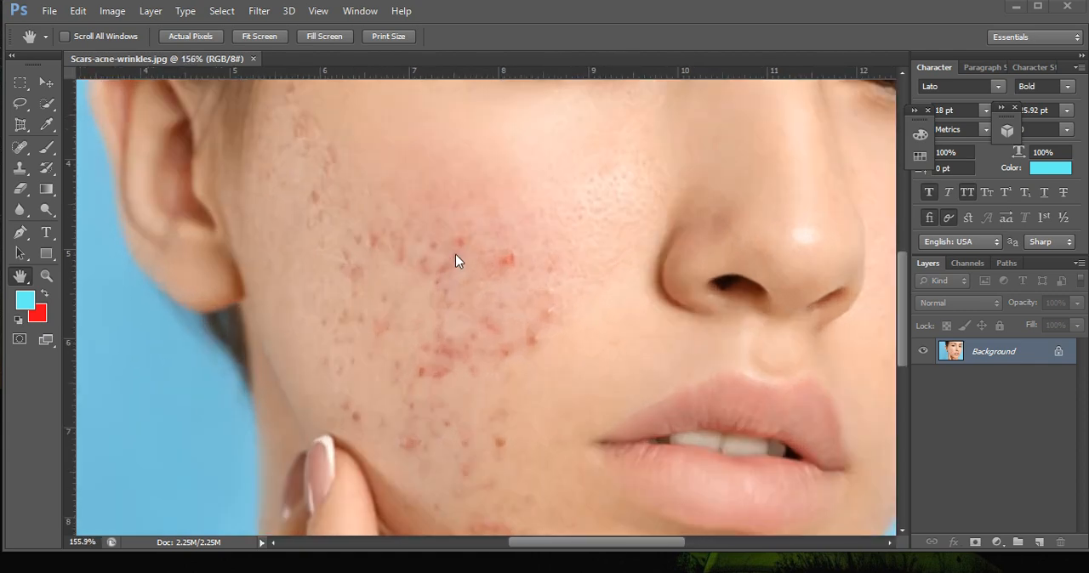
scroll(455, 253, down, 3)
scroll(455, 260, down, 1)
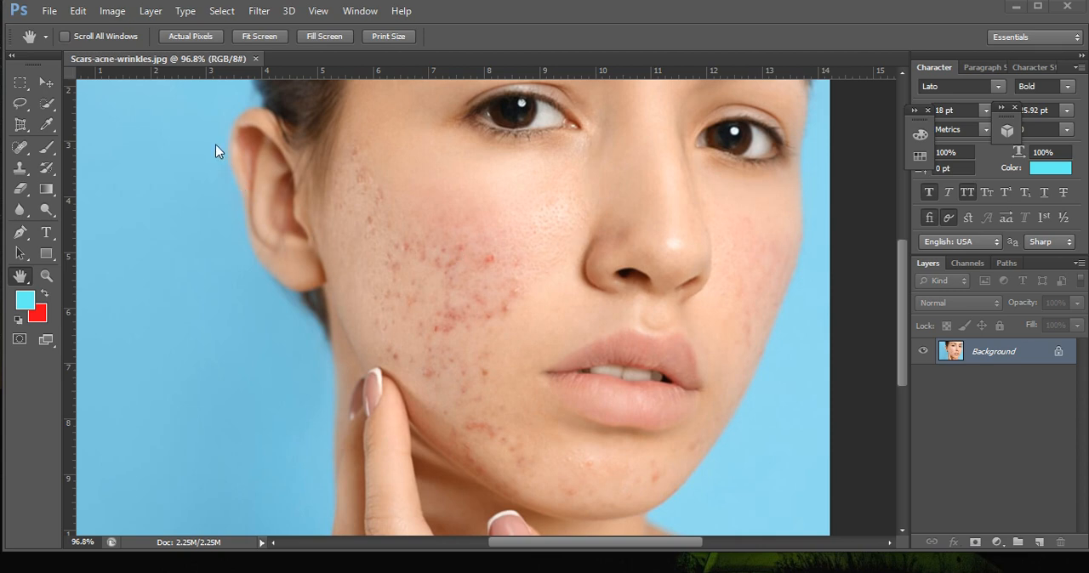
Duplicate the Background layer as "Background copy" and make the copy the active layer.
right_click(1014, 351)
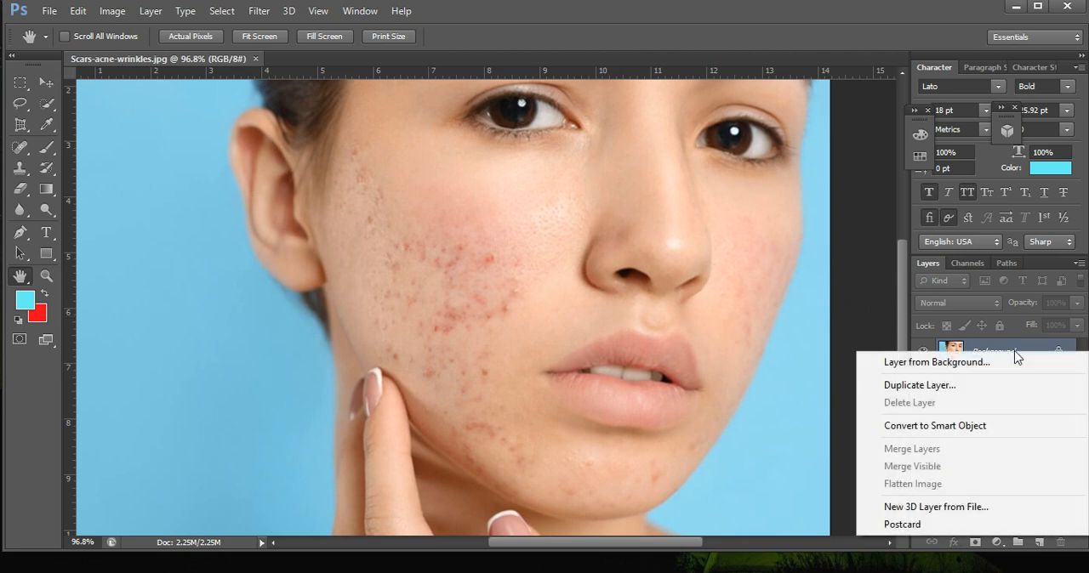
click(925, 384)
click(681, 176)
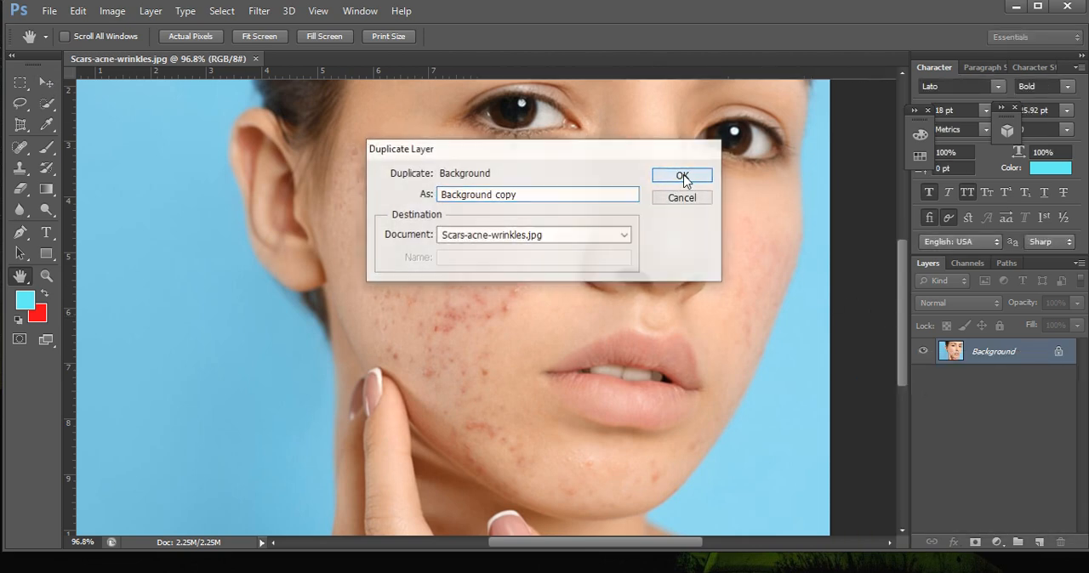
click(1024, 386)
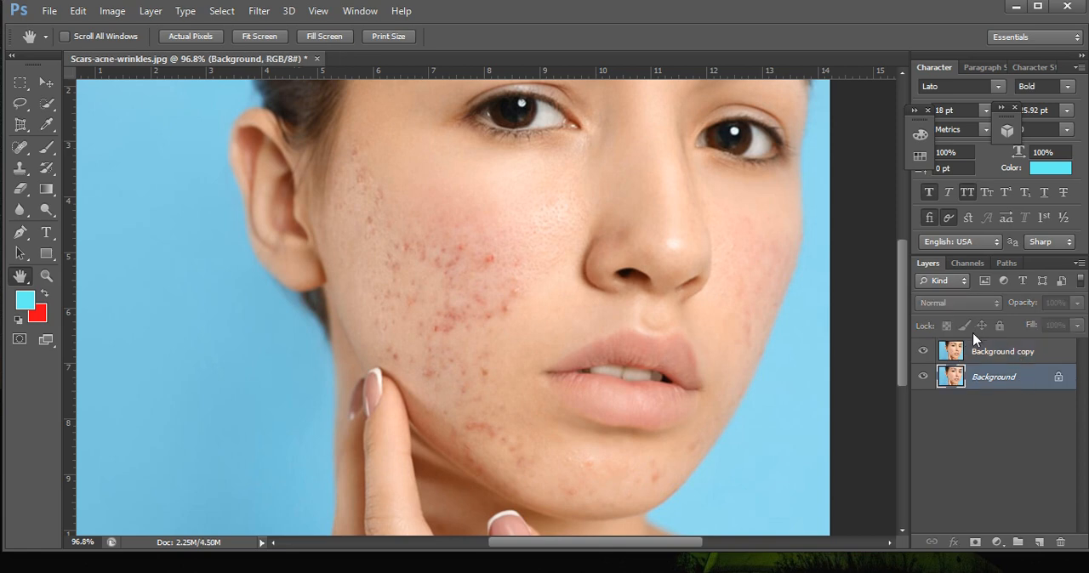
click(959, 353)
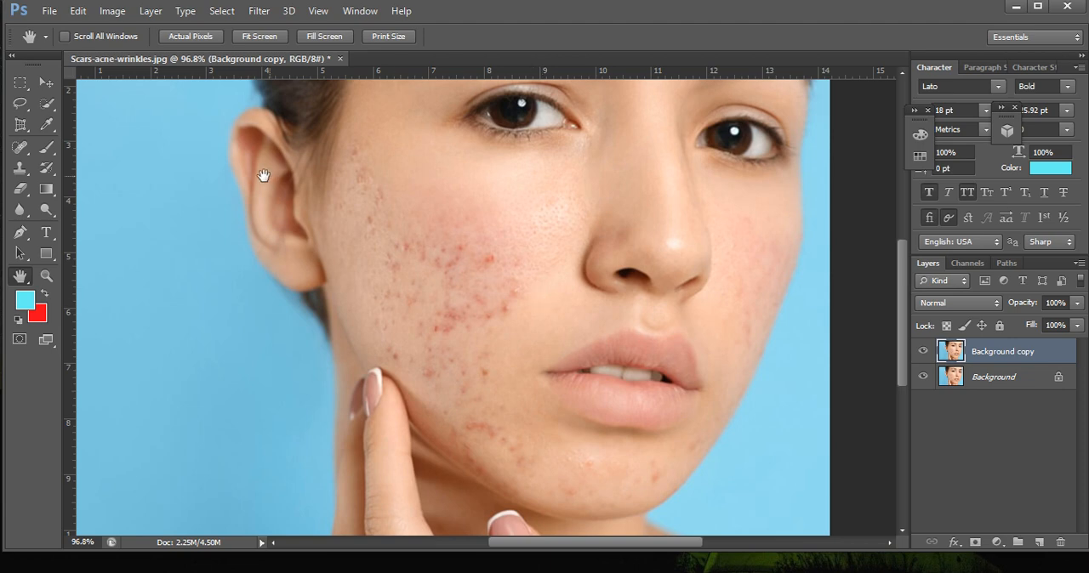
With the Content-Aware Spot Healing Brush at size 30, heal the bright red spot and the blemishes along the acne patch's nose-side edge.
click(19, 148)
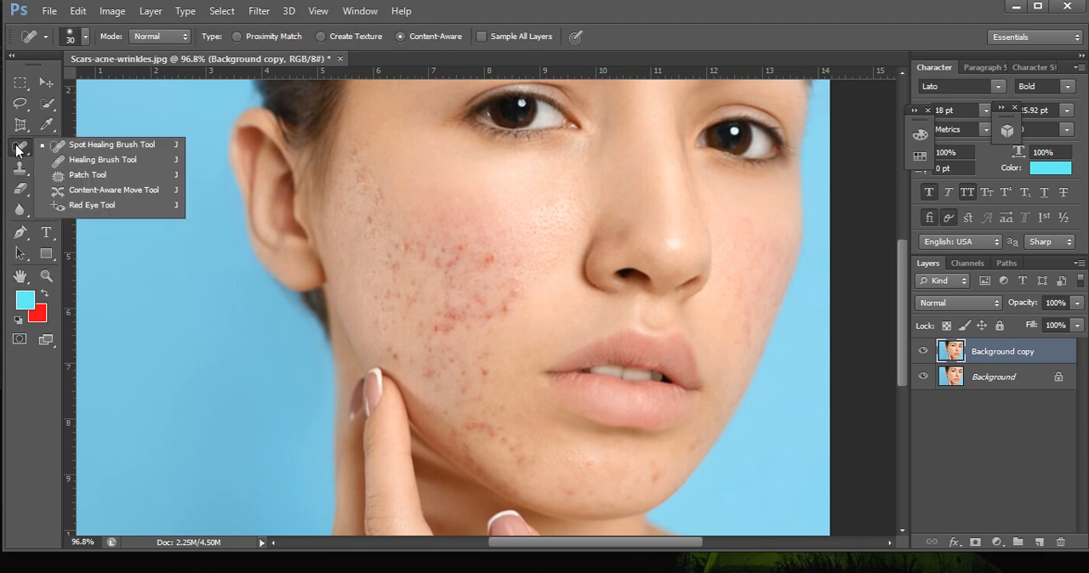
click(120, 146)
scroll(526, 336, up, 2)
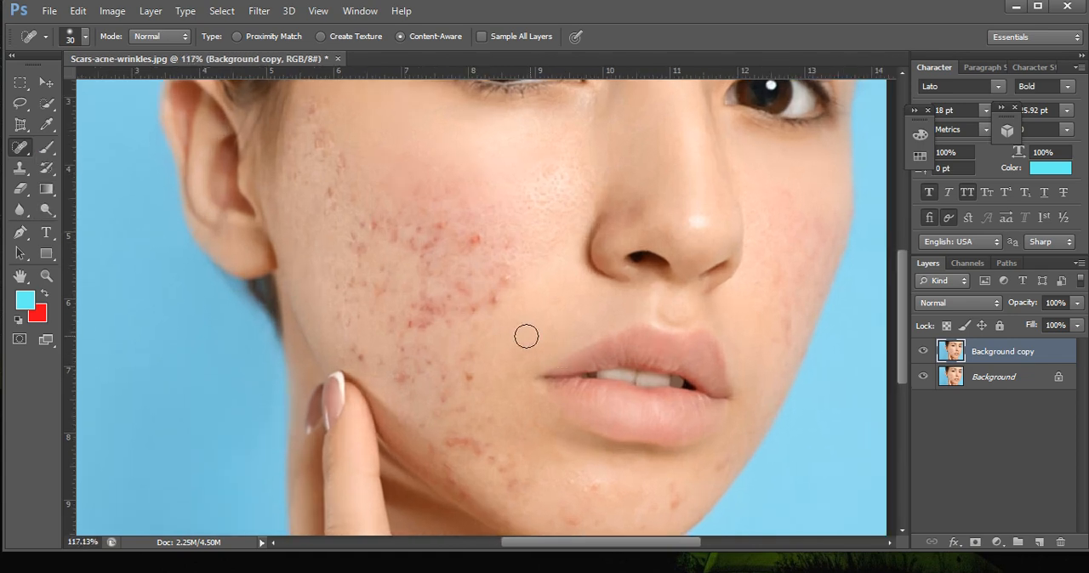
scroll(501, 317, up, 1)
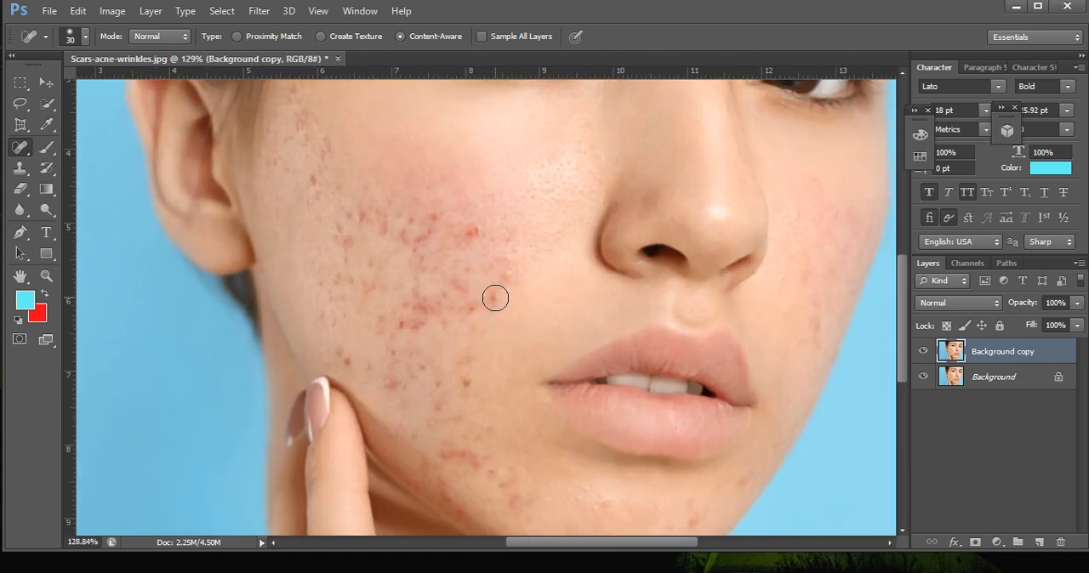
scroll(495, 298, up, 1)
scroll(488, 318, up, 2)
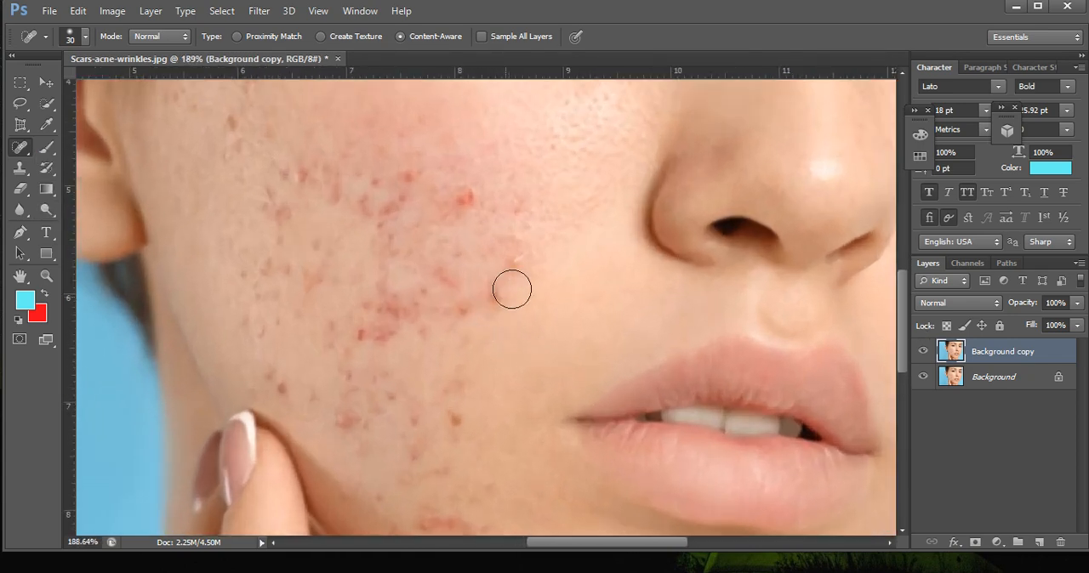
drag(501, 290, 502, 292)
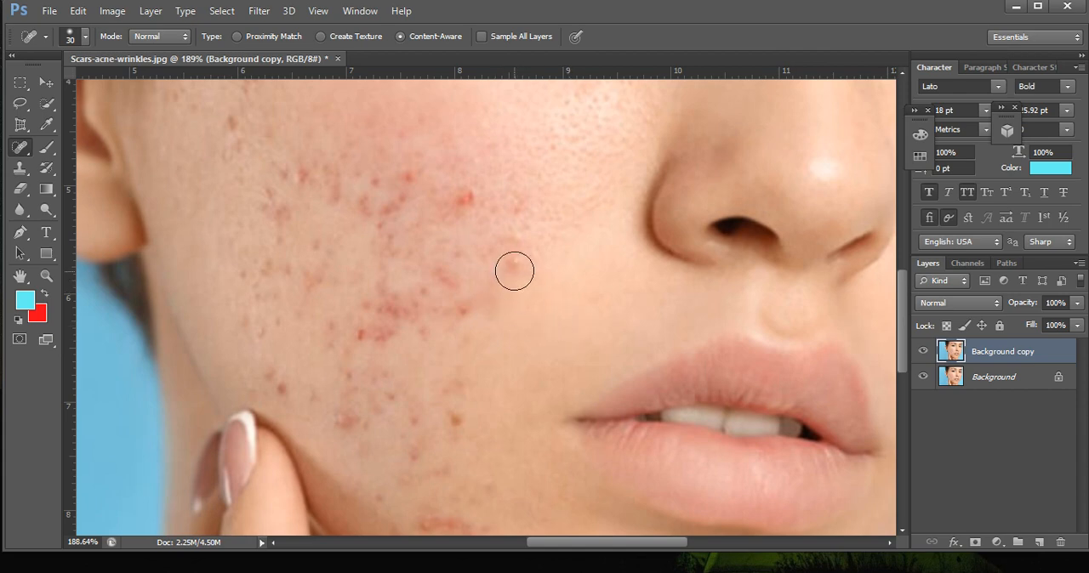
click(514, 266)
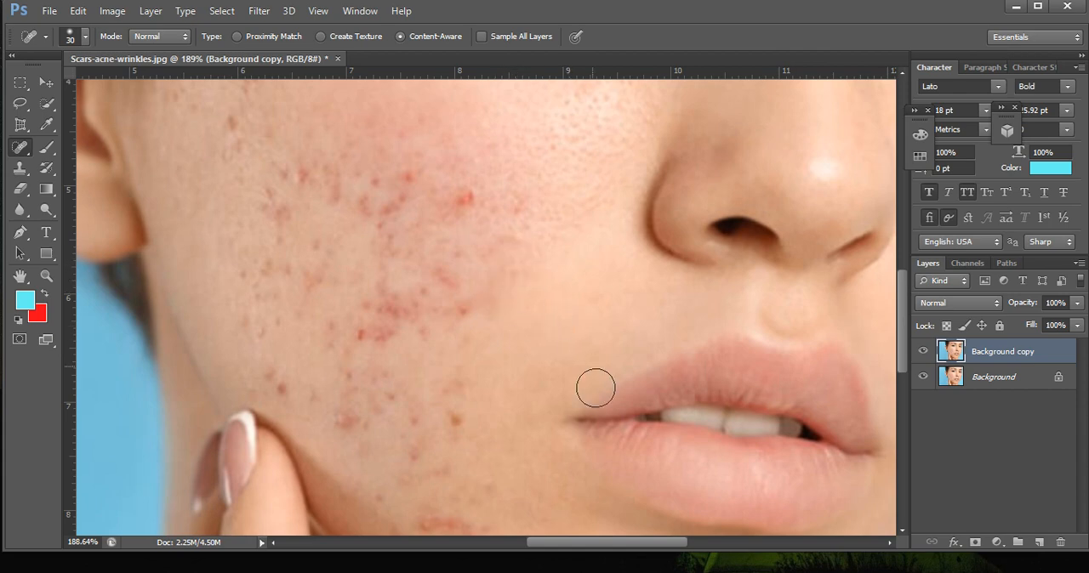
click(464, 198)
Heal the blemishes below the central red cluster, the brown spot beside the mouth corner and the red patch near the fingertip.
scroll(485, 295, up, 2)
scroll(452, 309, up, 2)
click(319, 354)
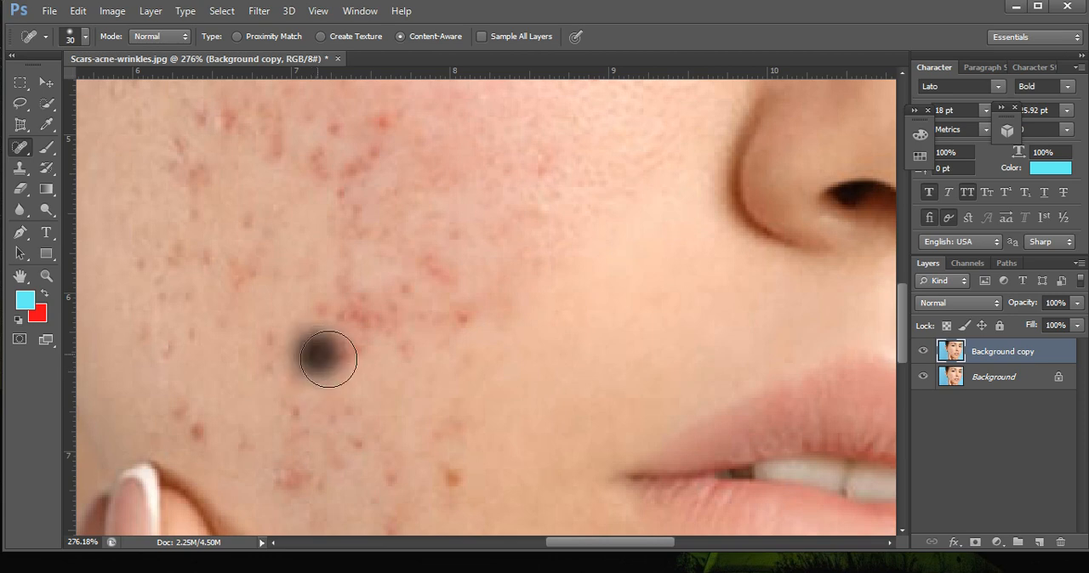
scroll(411, 438, up, 1)
scroll(411, 438, up, 1)
click(464, 482)
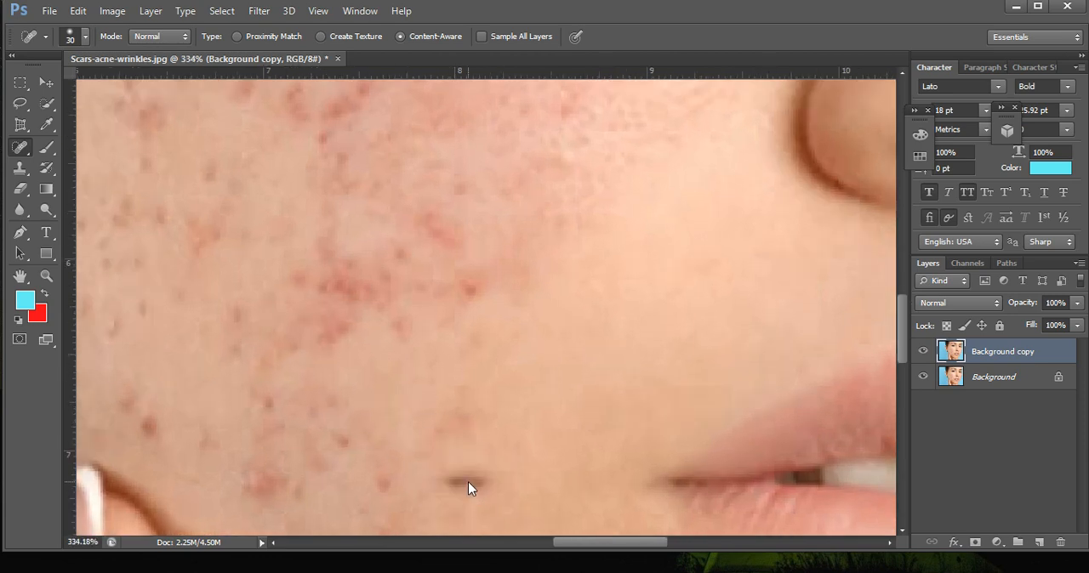
click(453, 485)
scroll(469, 516, down, 1)
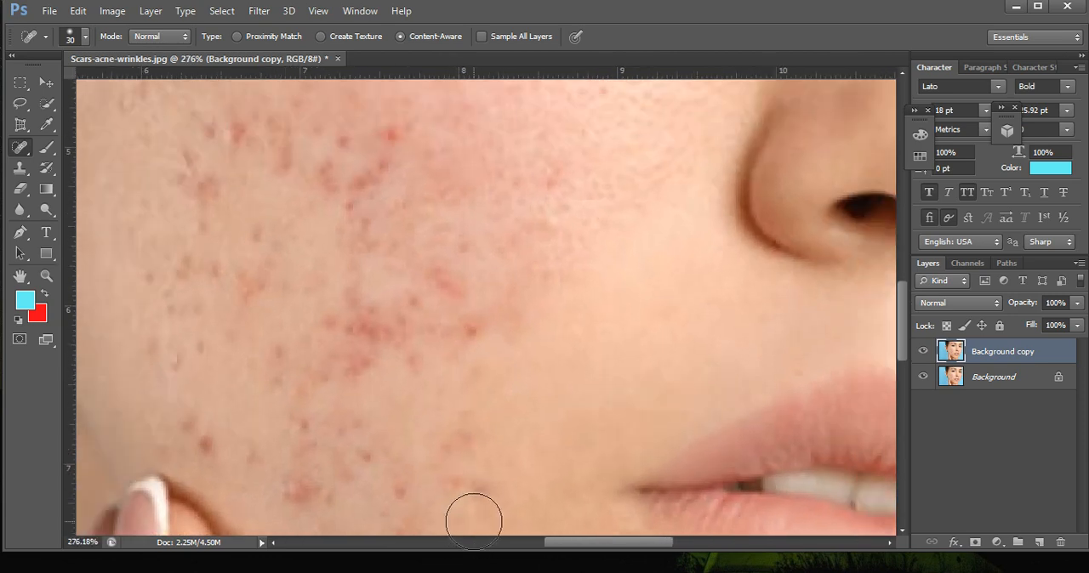
click(309, 488)
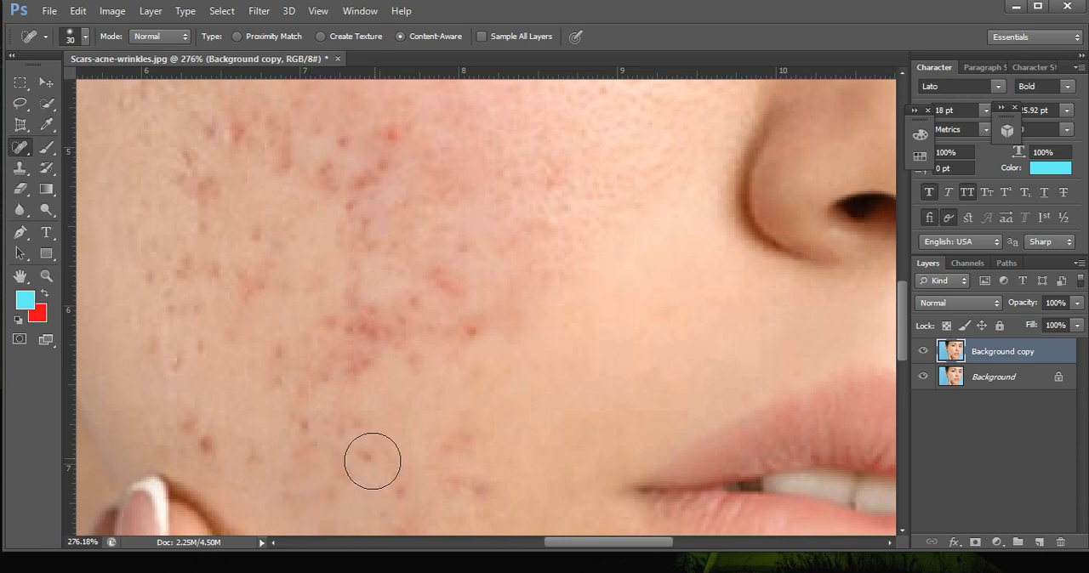
scroll(383, 492, up, 1)
click(397, 492)
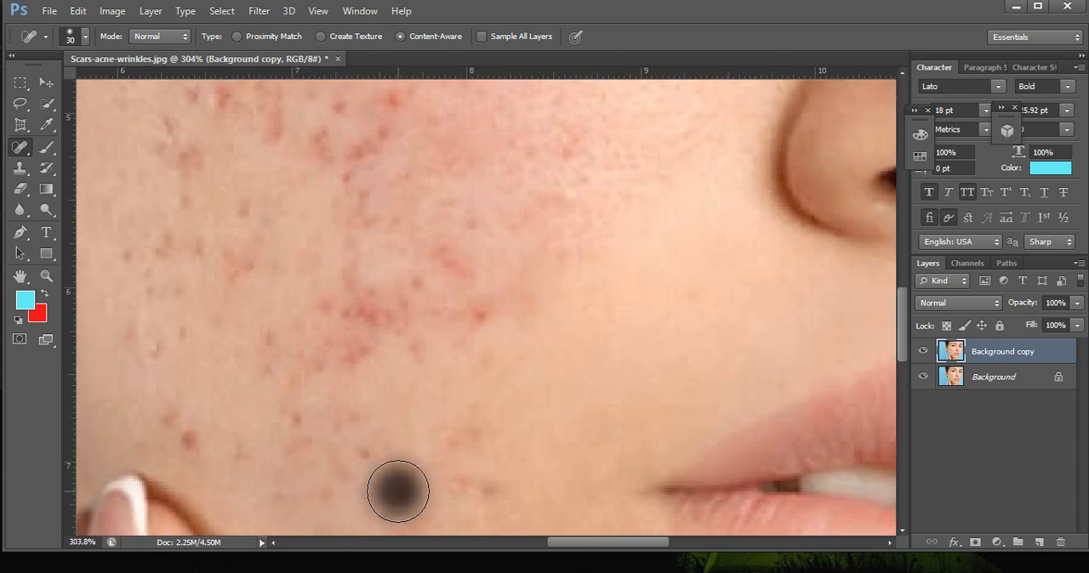
Heal the red spots around the central cluster on the cheek, including those at its nose-side edge and just below it.
click(491, 304)
scroll(487, 345, up, 1)
click(430, 247)
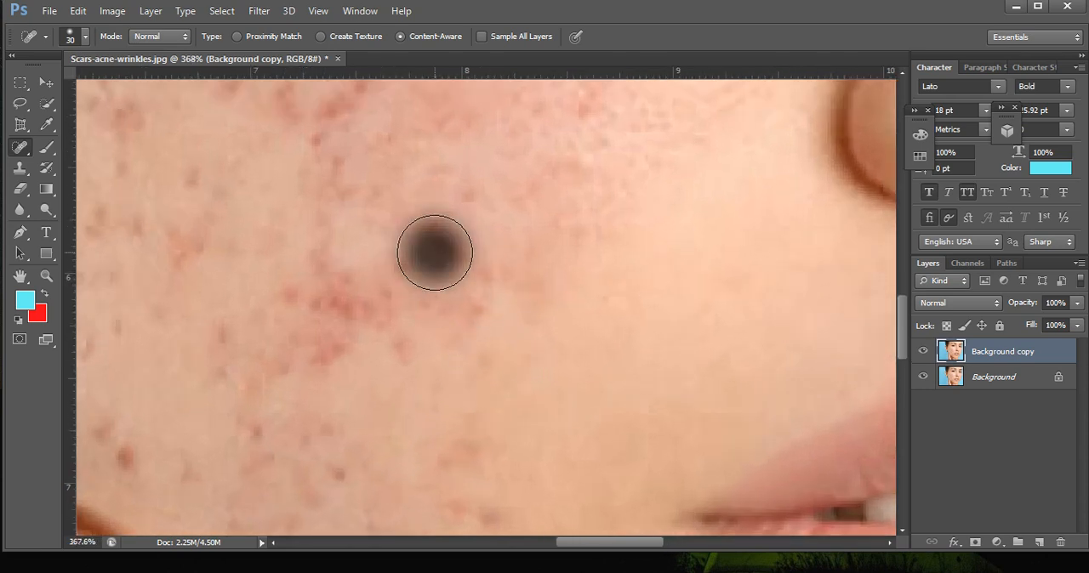
click(328, 364)
scroll(387, 391, up, 2)
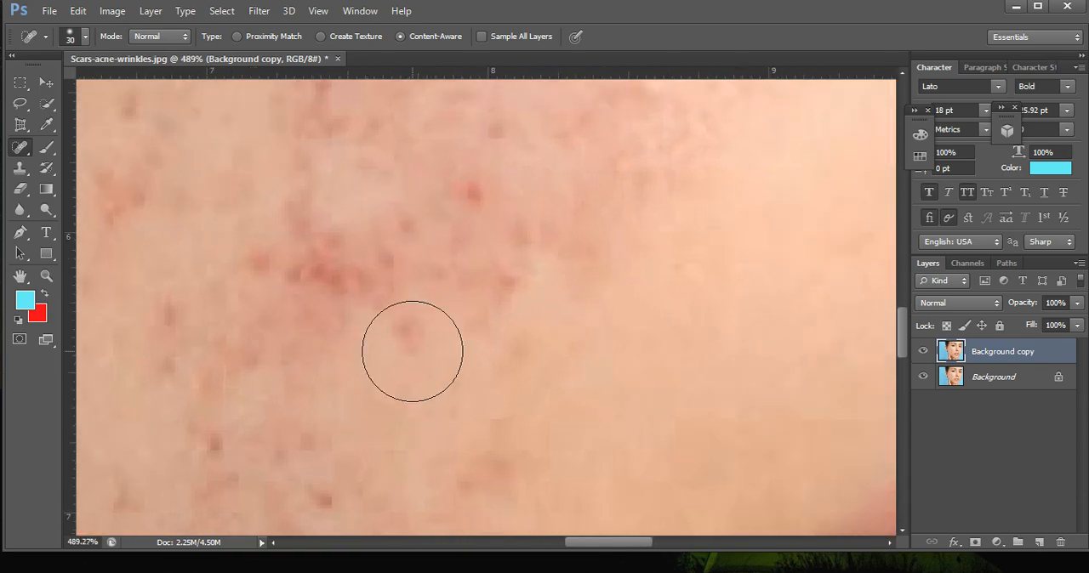
click(413, 352)
scroll(477, 341, up, 1)
scroll(514, 340, up, 1)
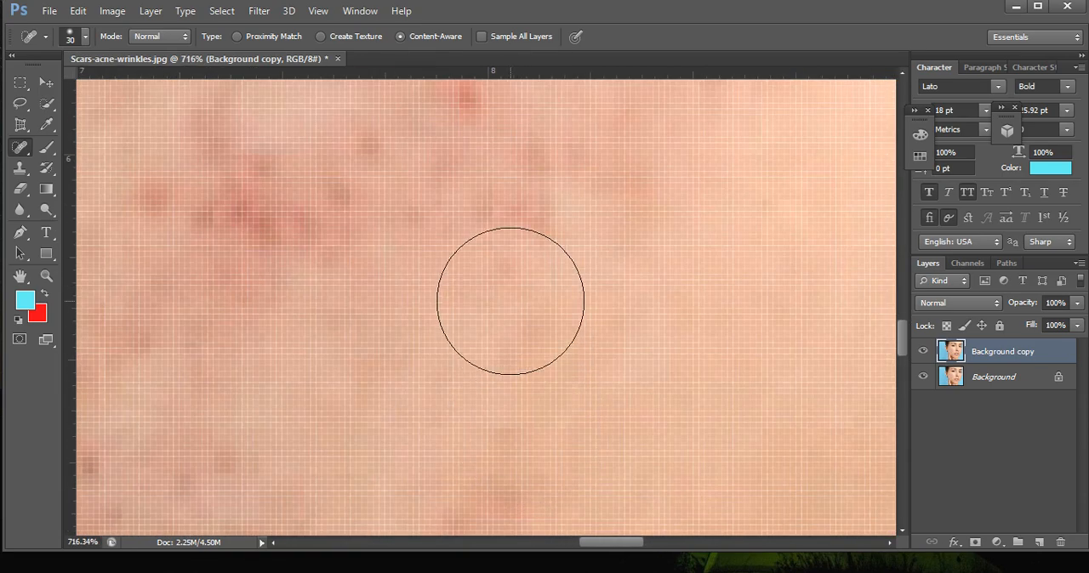
Heal the dark red core of the central cheek cluster and the leftover spots between it and the nose.
scroll(493, 243, down, 3)
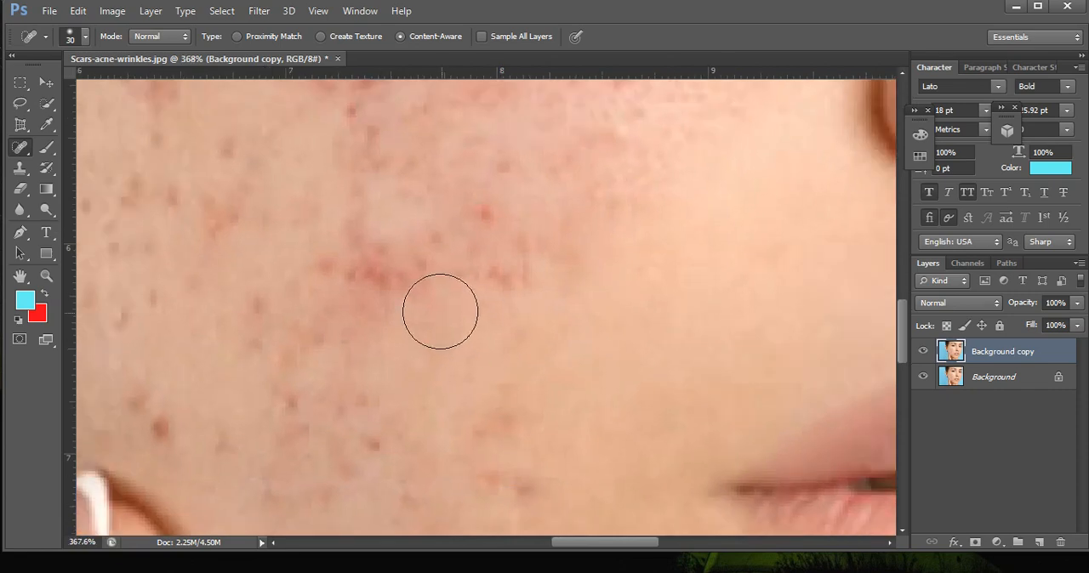
click(392, 281)
scroll(448, 337, up, 1)
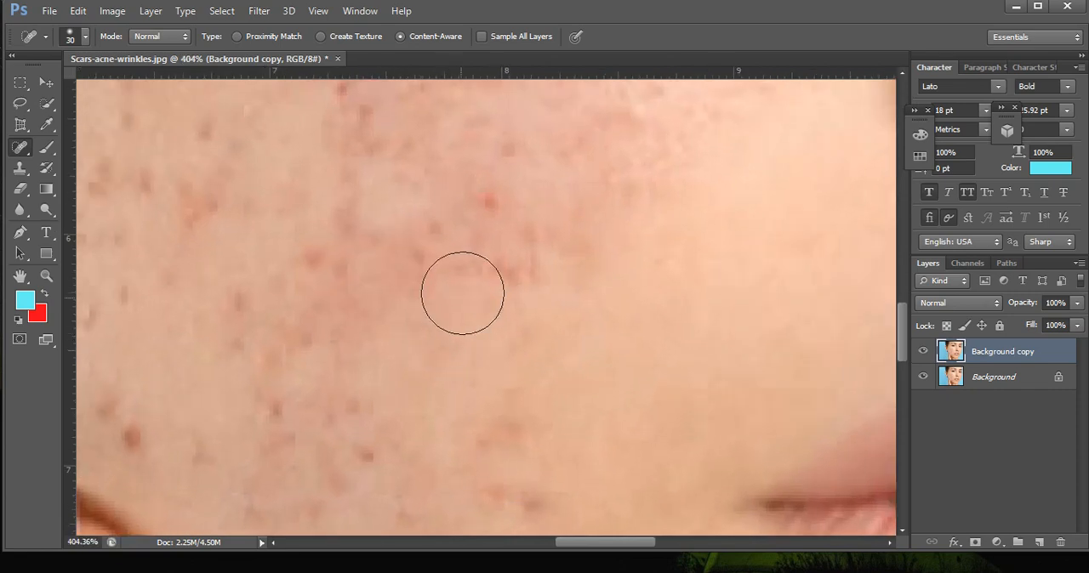
click(493, 213)
click(528, 285)
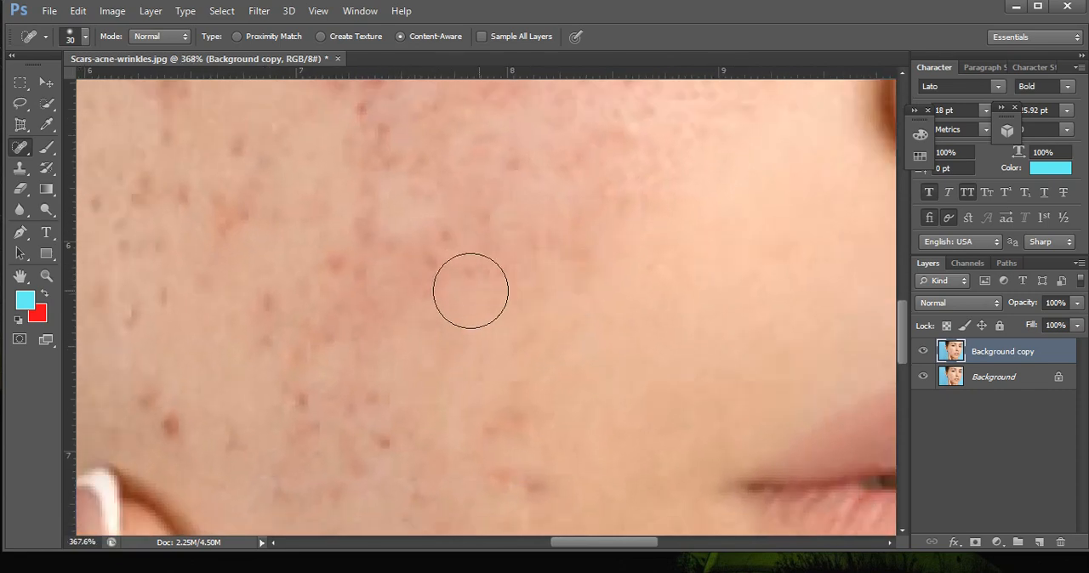
click(525, 165)
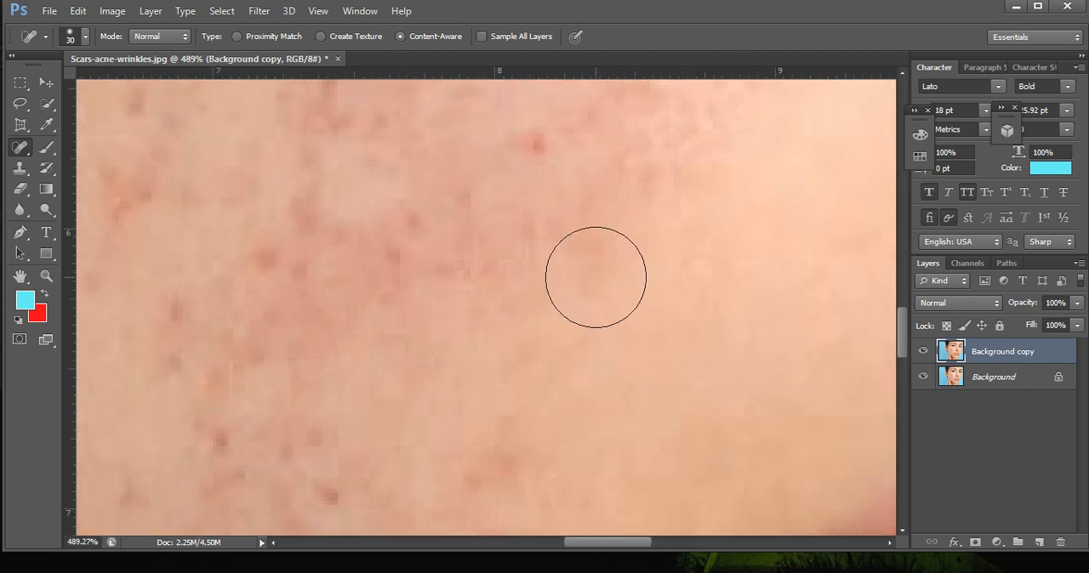
click(563, 182)
scroll(598, 280, down, 3)
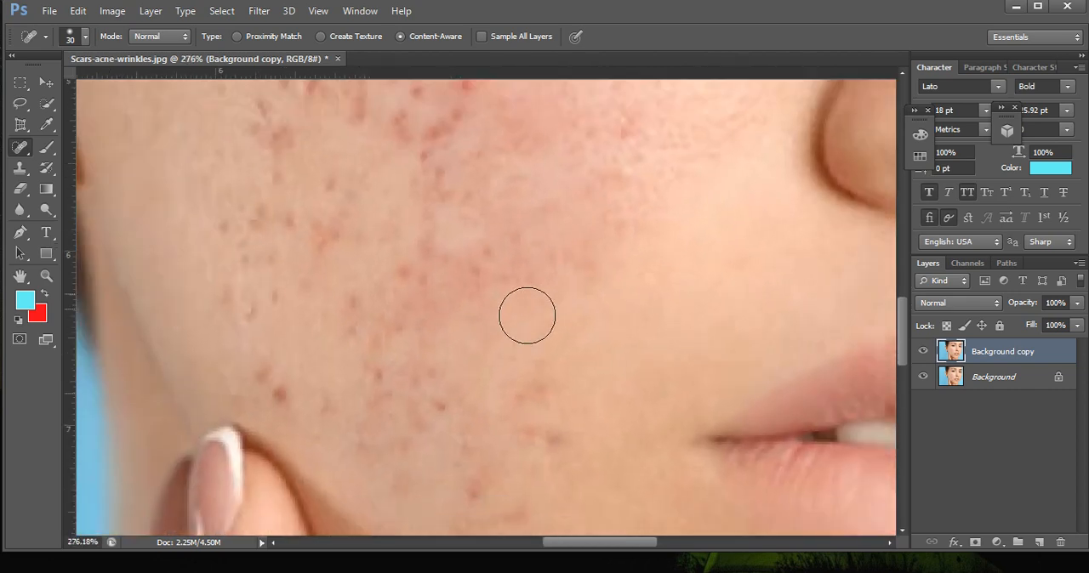
Heal the lower-cheek spots between the fingertip and the mouth corner, reworking the dark smudge left beside the mouth.
click(430, 402)
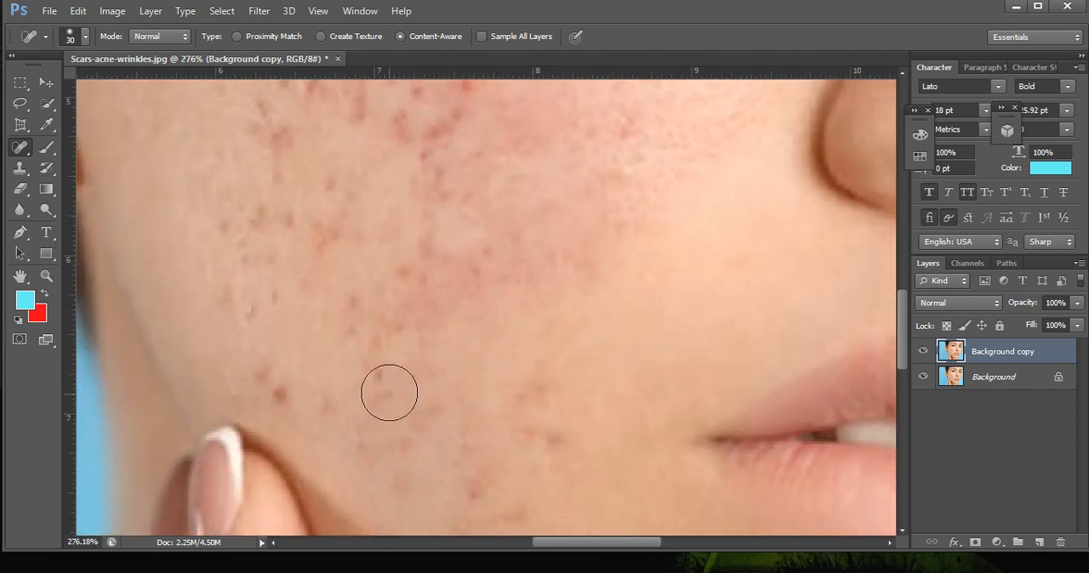
click(291, 397)
click(472, 489)
click(543, 426)
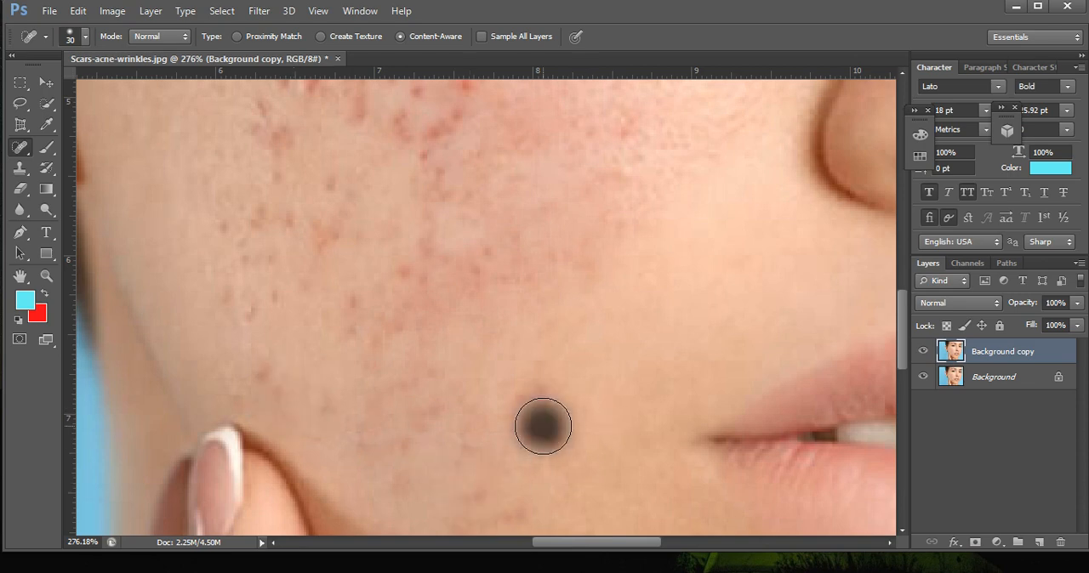
click(536, 384)
click(549, 417)
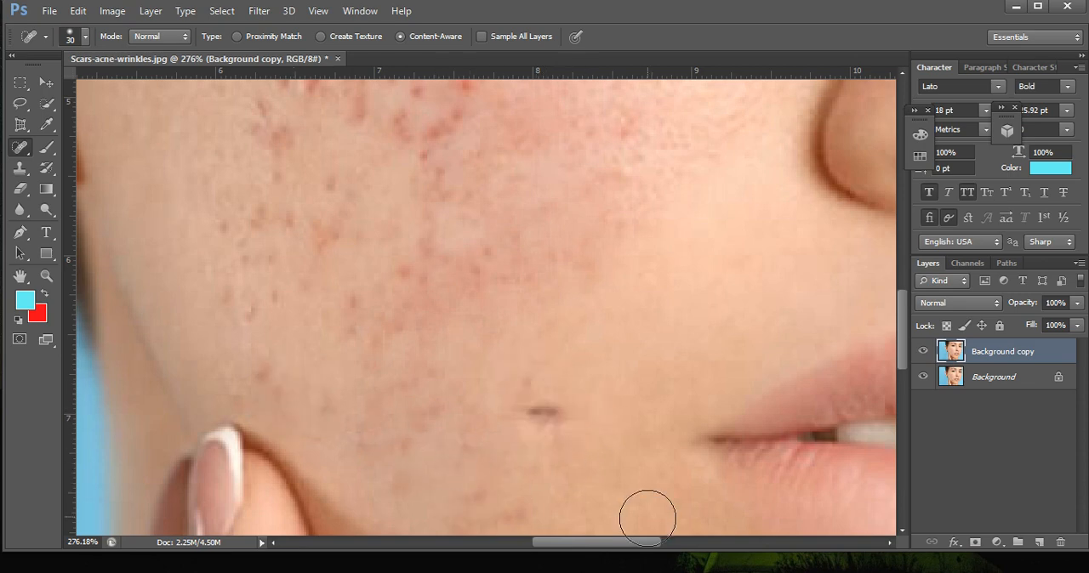
click(526, 422)
click(563, 418)
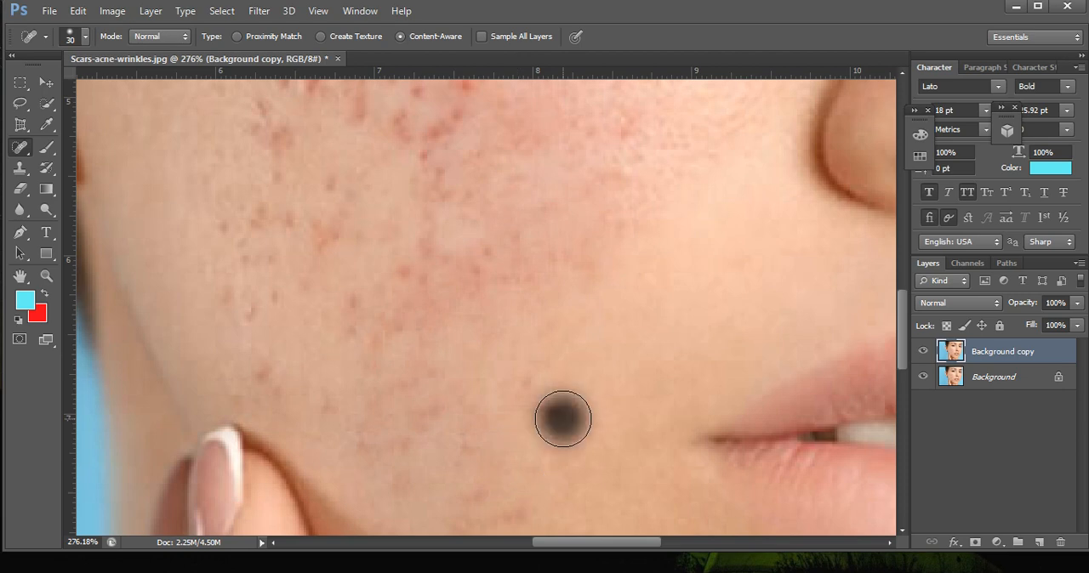
Heal the faint blemishes on the lower cheek around the fingertip, including the brown spot just above it.
scroll(460, 430, up, 2)
click(360, 445)
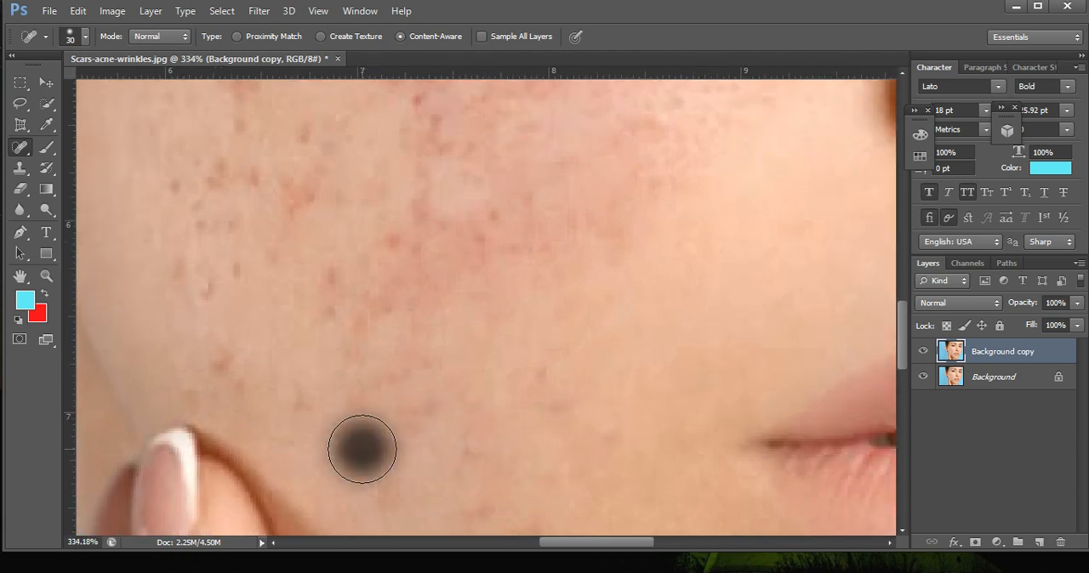
click(304, 417)
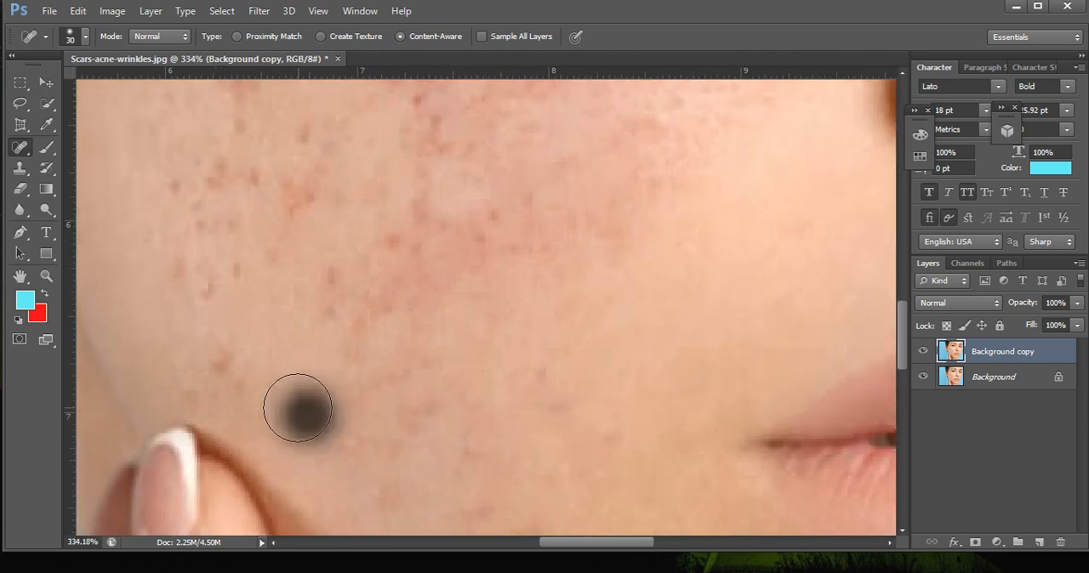
click(231, 366)
Reduce the healing brush to 22 px and heal the orange patch and the brown spots beside it on the outer cheek.
scroll(195, 213, up, 2)
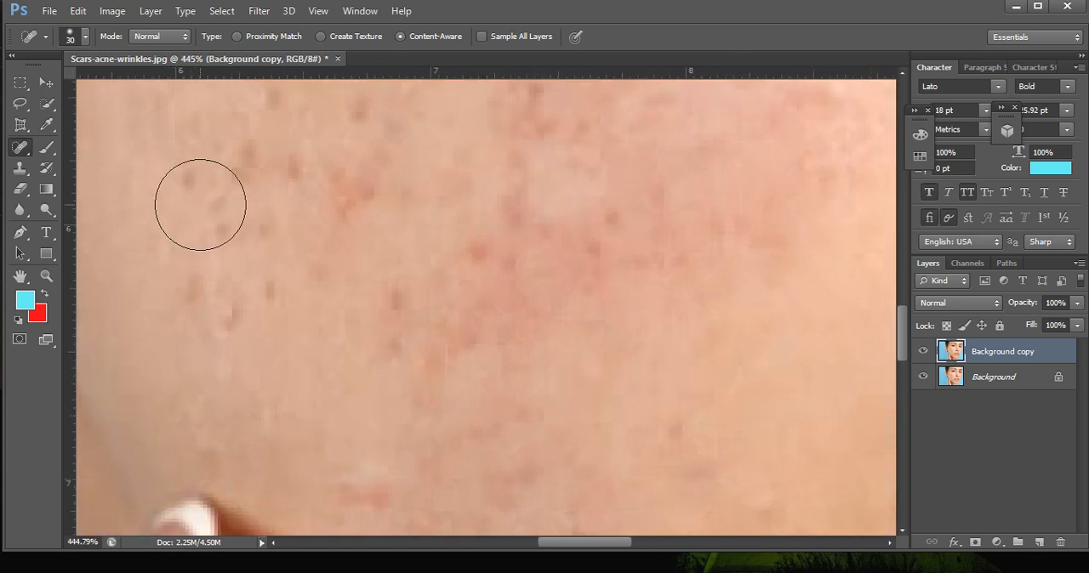
scroll(212, 219, up, 1)
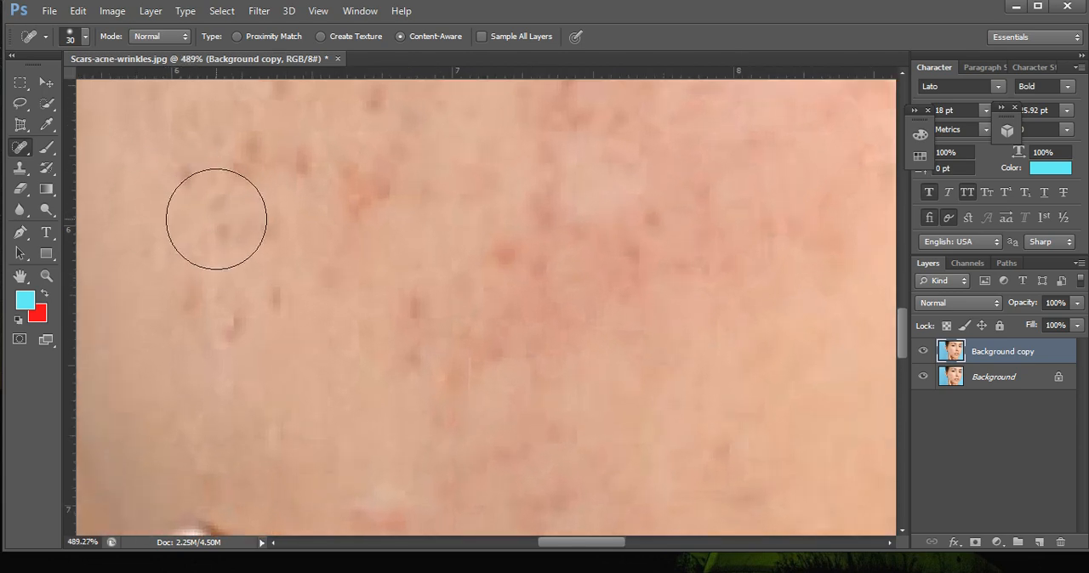
right_click(155, 182)
drag(189, 219, 183, 220)
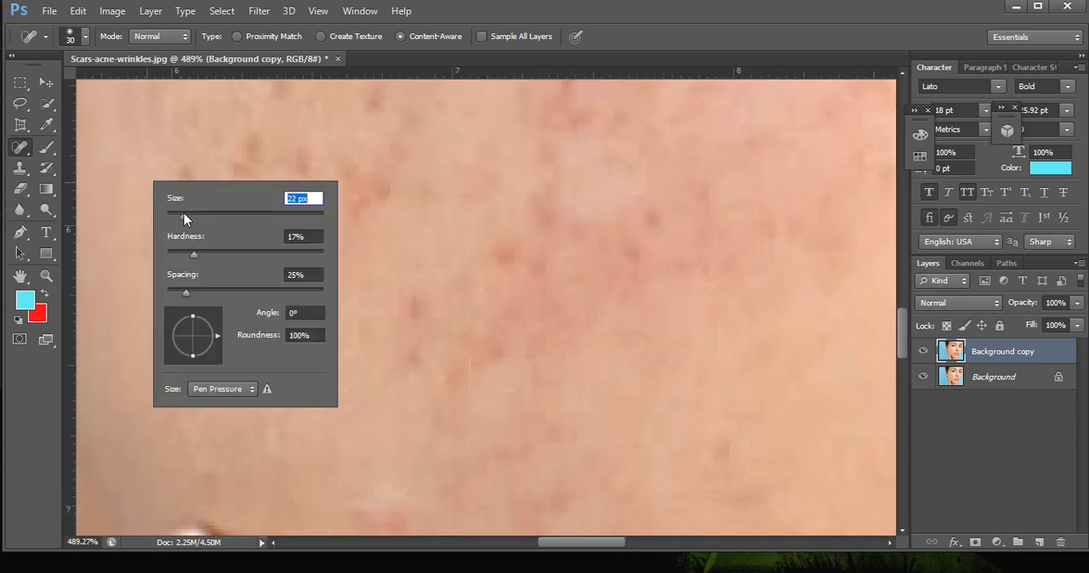
click(353, 202)
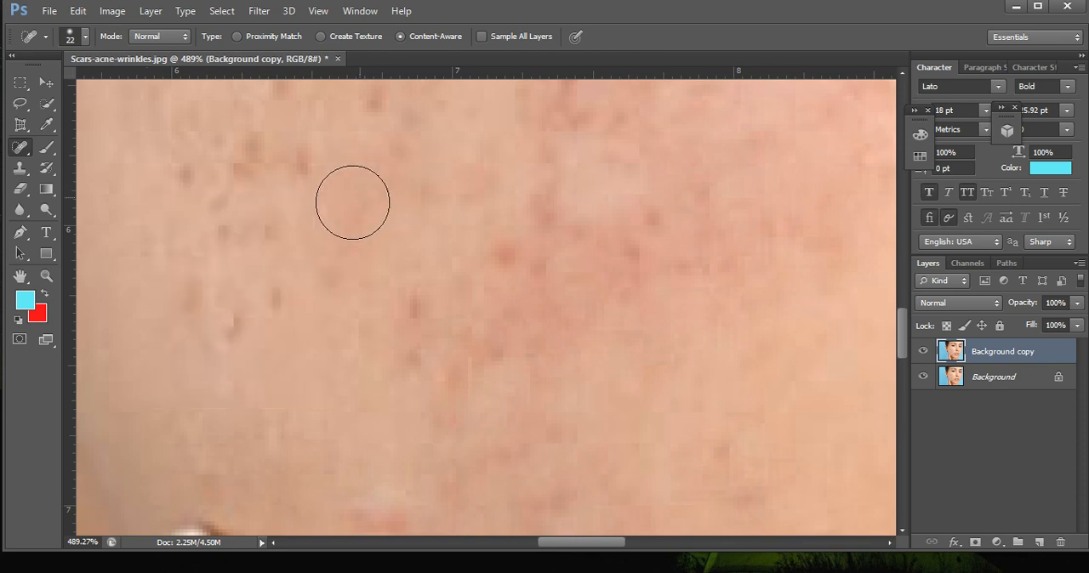
click(295, 163)
click(246, 161)
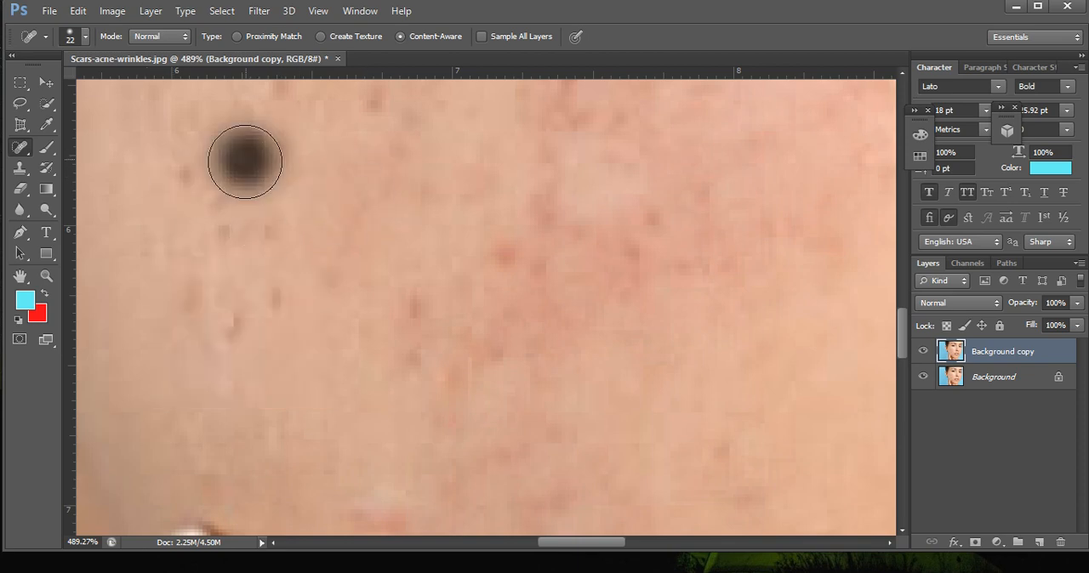
click(187, 178)
Heal the short dark scars on the outer cheek between the healed orange patch and the fingertip.
scroll(204, 264, down, 1)
click(185, 290)
click(223, 301)
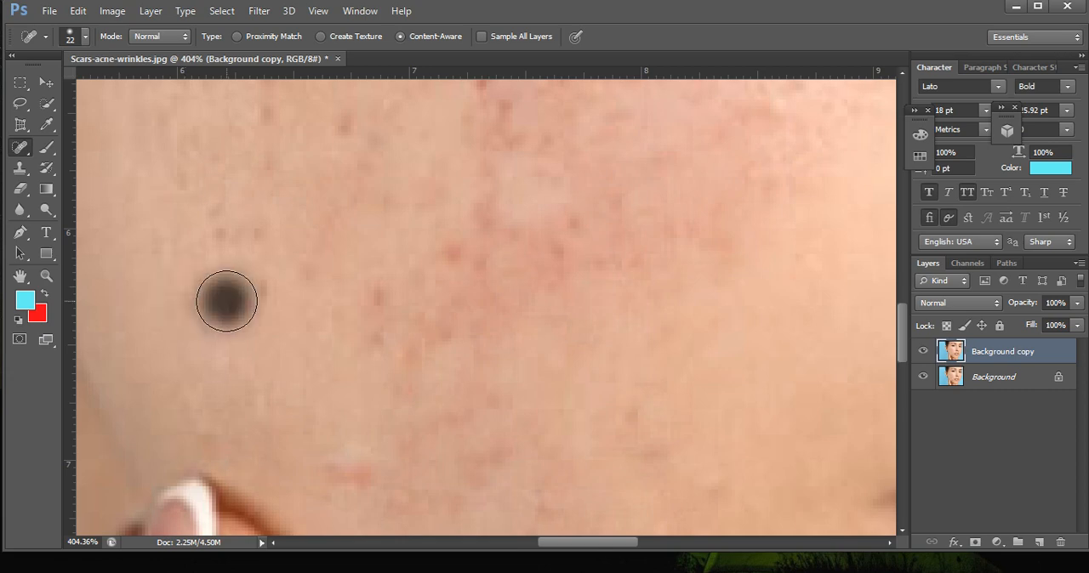
Heal the marks higher on the cheek at earlobe level, including the bright red spot in the central cluster.
scroll(471, 226, down, 2)
scroll(466, 150, down, 1)
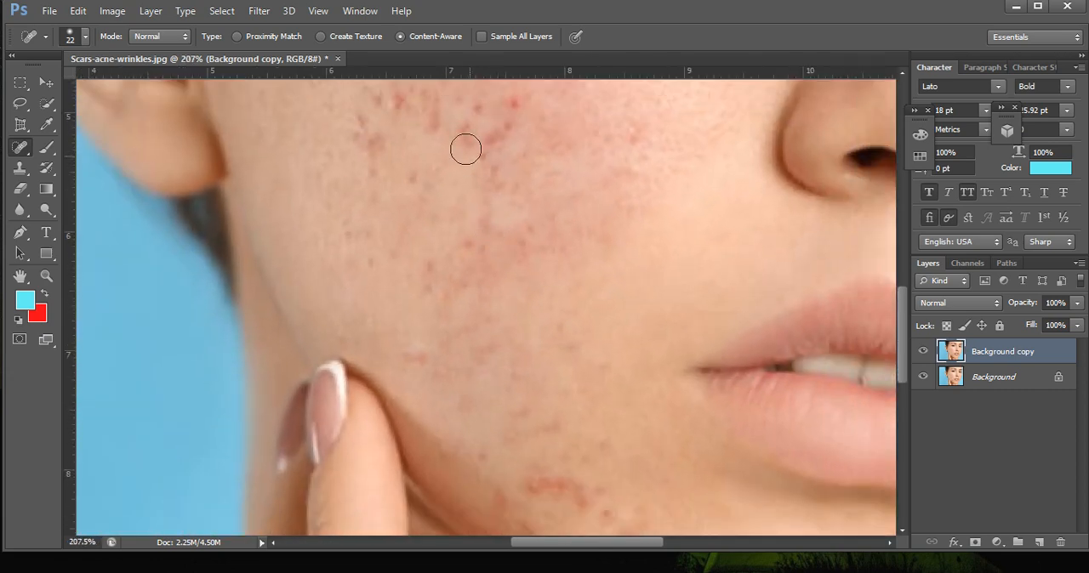
click(369, 141)
scroll(400, 127, up, 1)
click(404, 90)
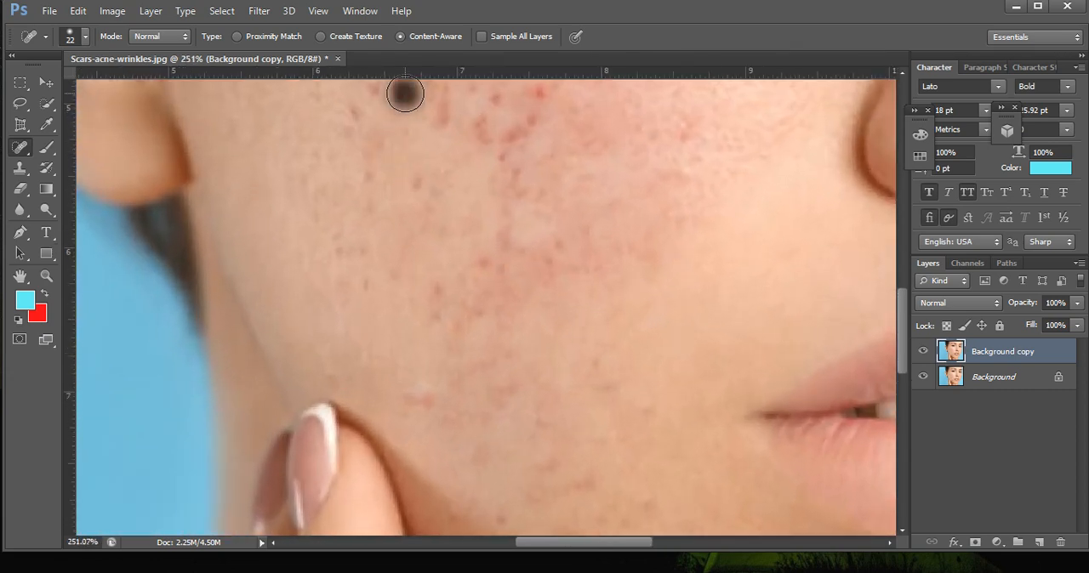
click(541, 102)
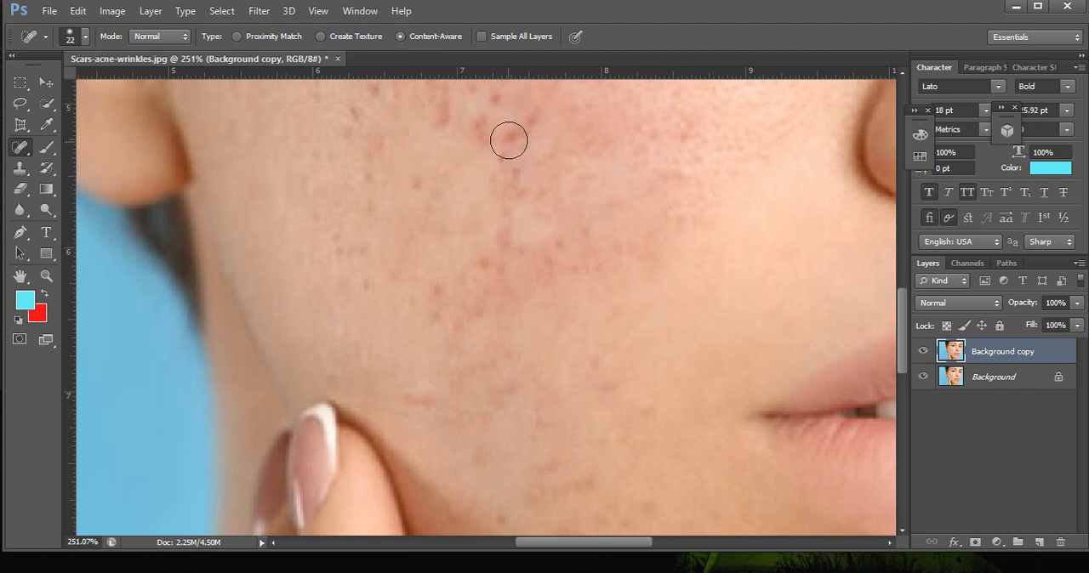
Bring the upper cheek into view and heal the large brown spot beside the ear with the Spot Healing Brush.
click(20, 276)
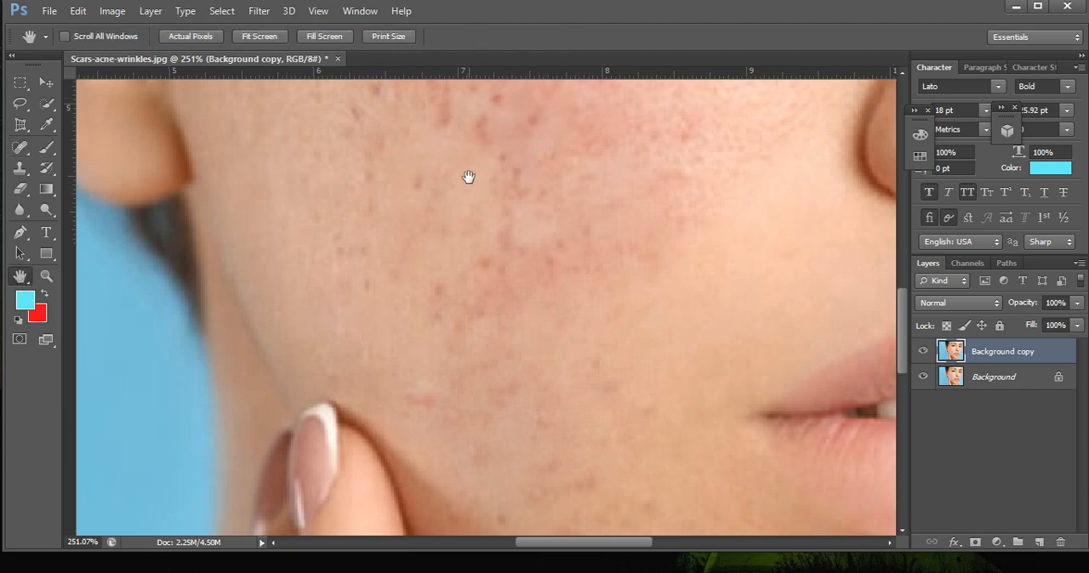
drag(468, 177, 467, 286)
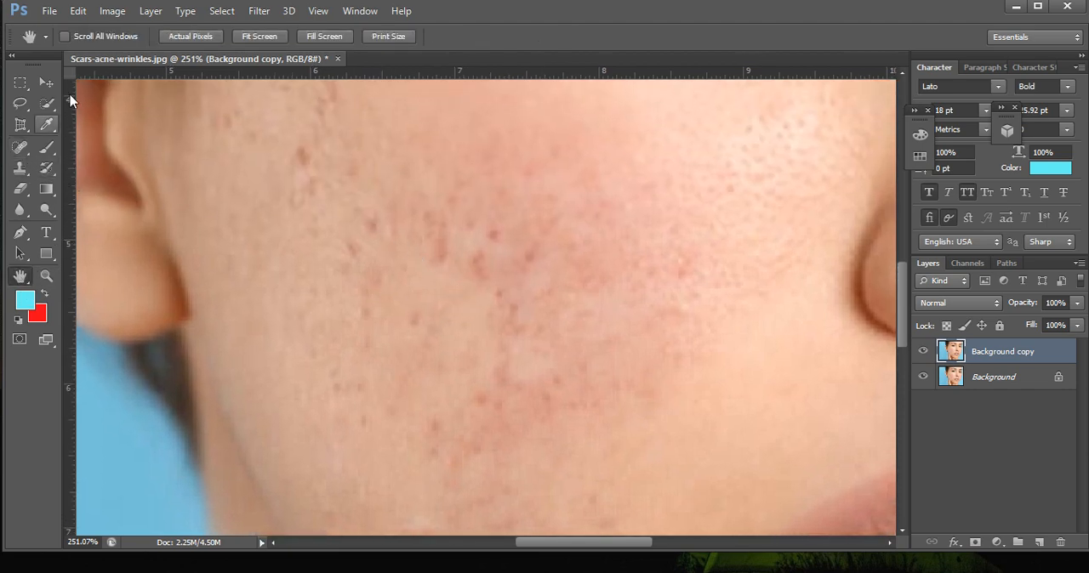
drag(20, 147, 86, 148)
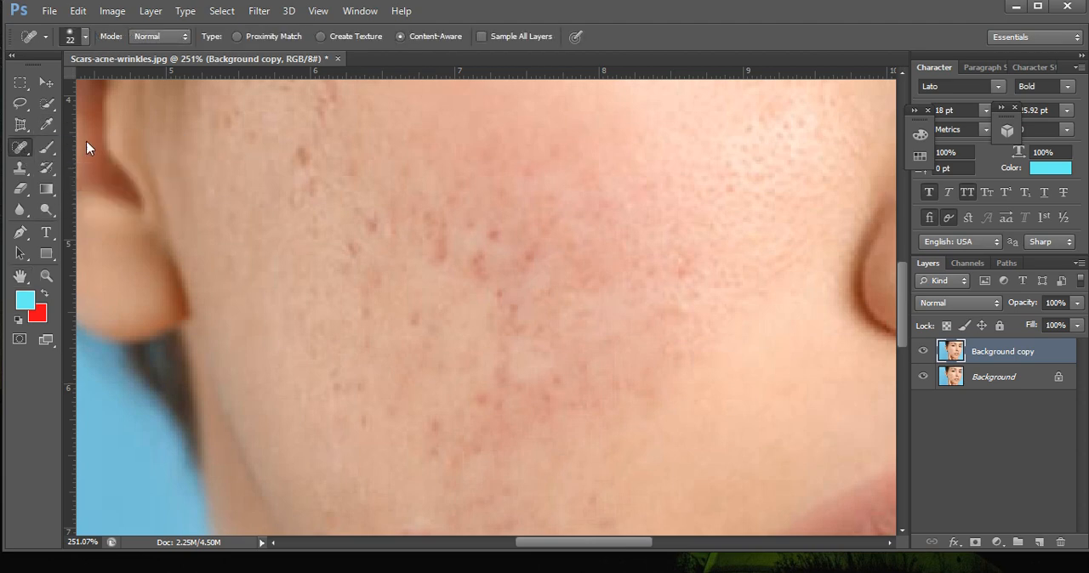
click(304, 154)
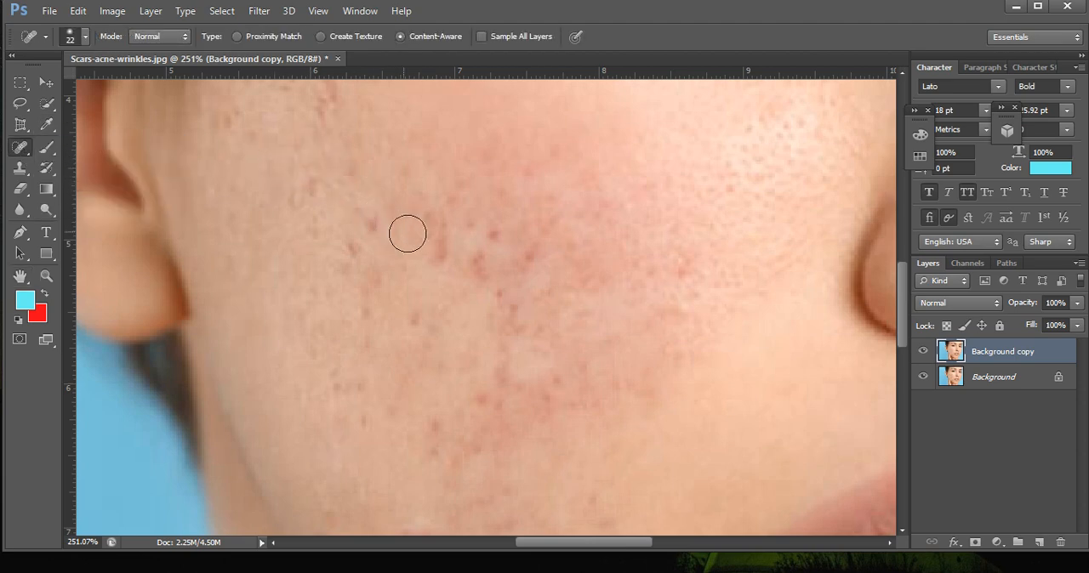
Heal the dark red marks across the middle of the cheek and the red spot on its nose side.
click(437, 244)
click(502, 240)
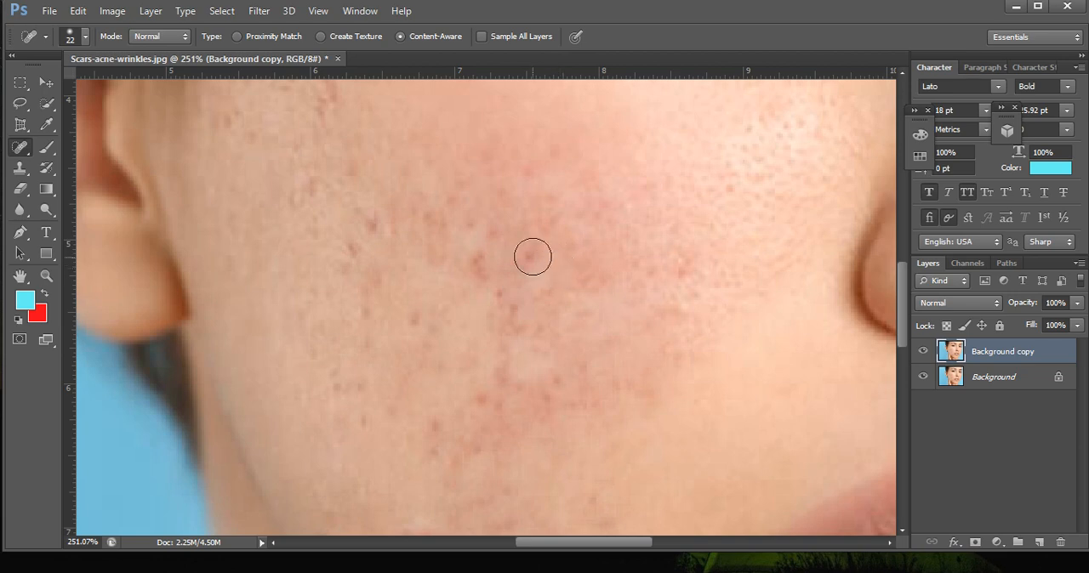
click(473, 263)
click(677, 273)
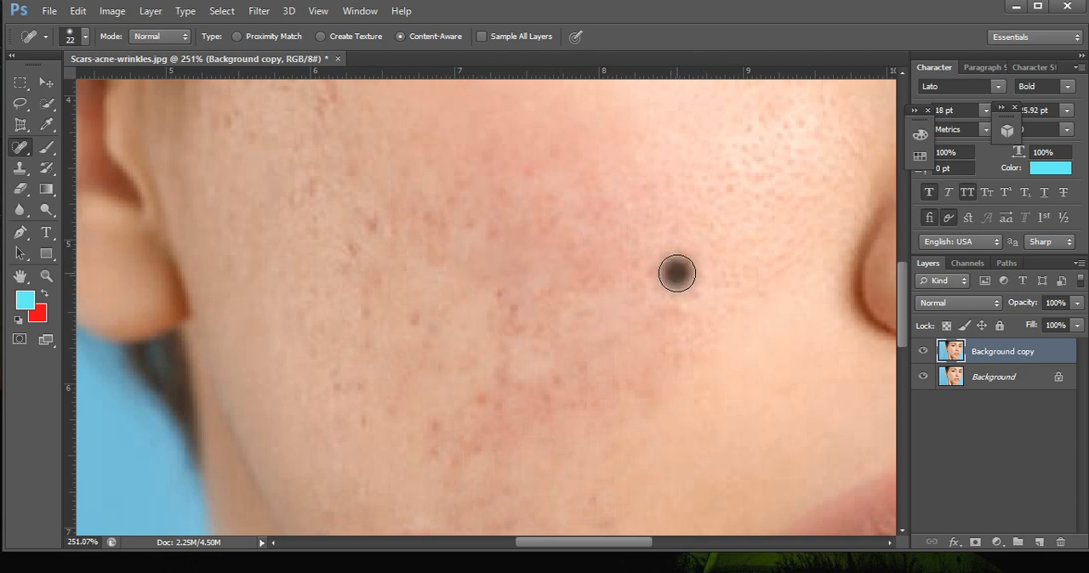
Heal the remaining dark spots on the outer cheek at earlobe level and along the lower edge of the reddened area.
scroll(265, 231, up, 2)
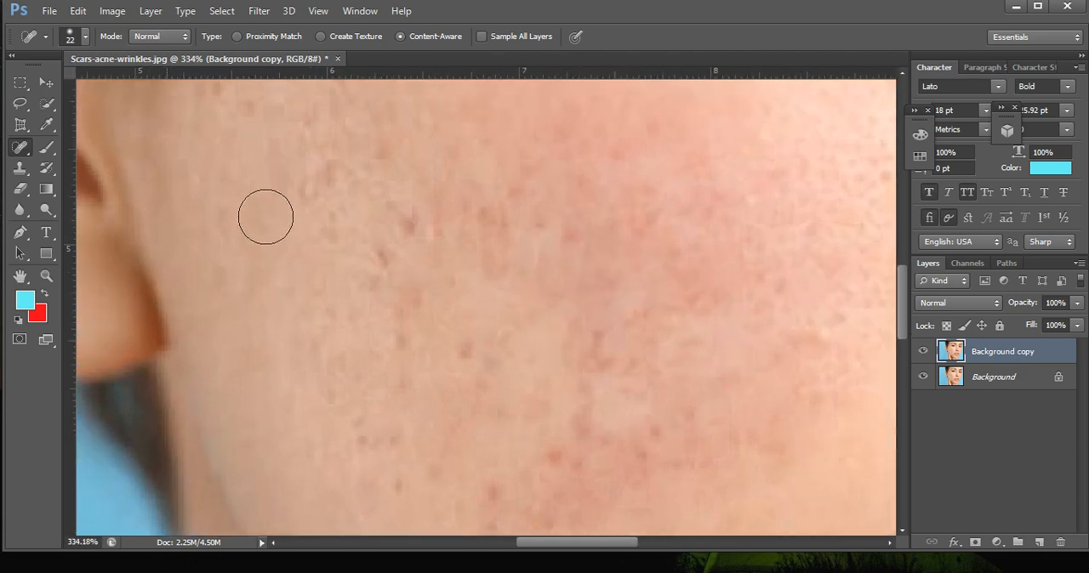
scroll(266, 217, up, 1)
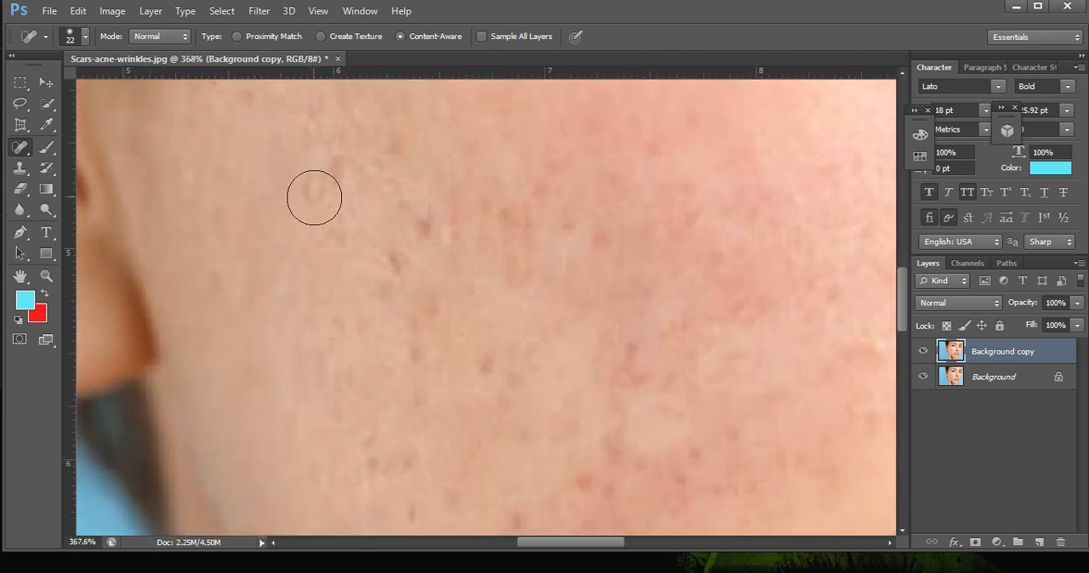
click(413, 271)
scroll(494, 287, down, 3)
click(499, 422)
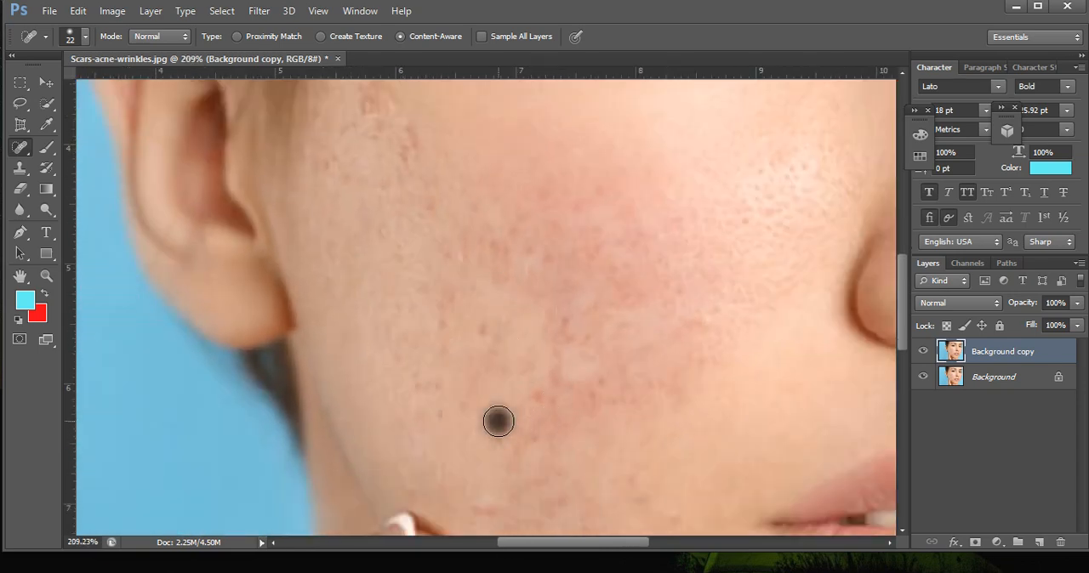
scroll(668, 408, up, 1)
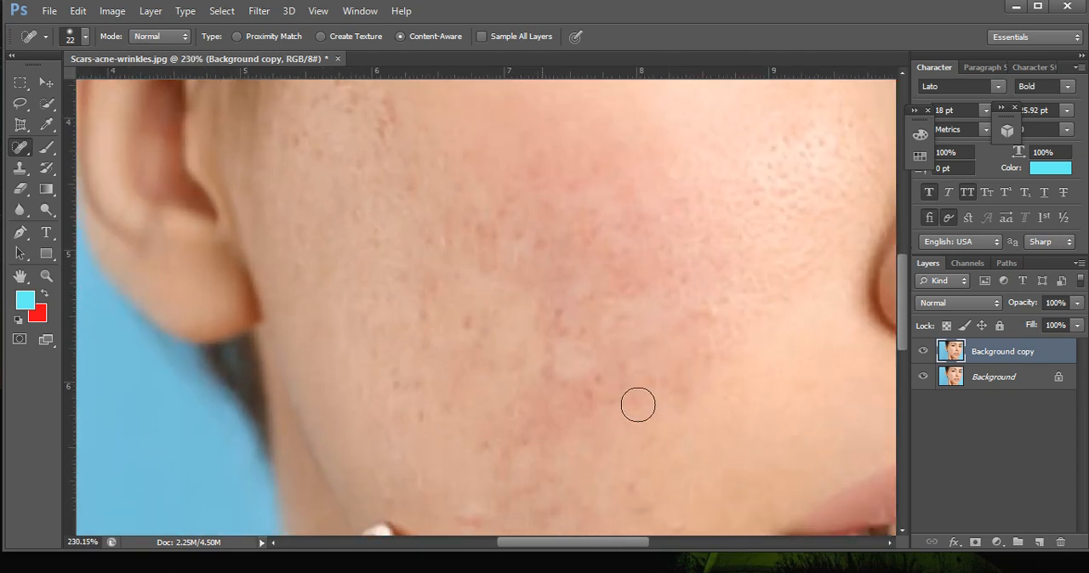
click(590, 392)
Heal the scars on the upper cheek near the temple, including the red-brown marks beside the hairline.
scroll(584, 330, down, 2)
click(445, 164)
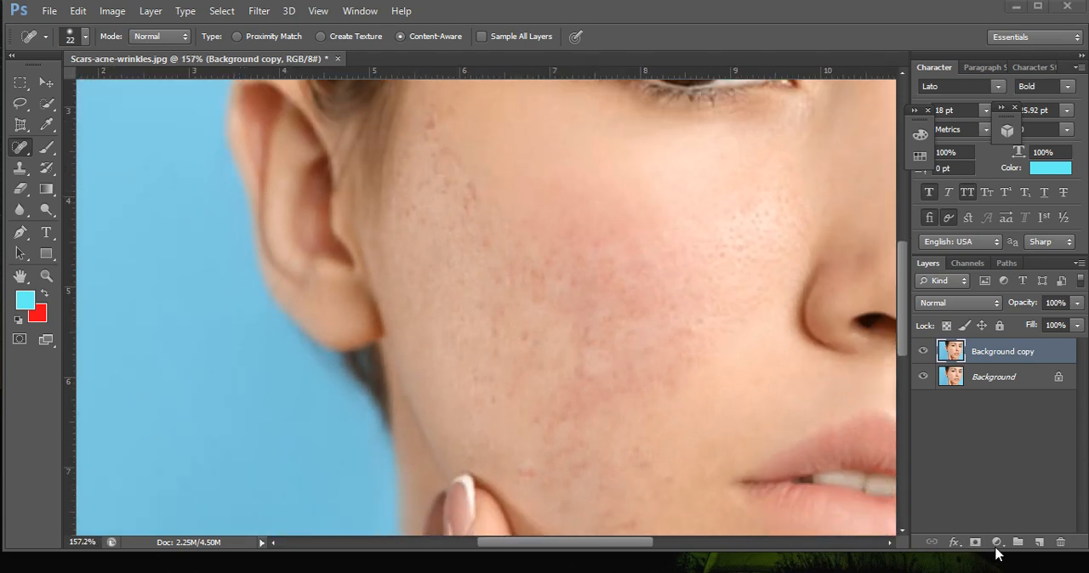
scroll(468, 163, up, 2)
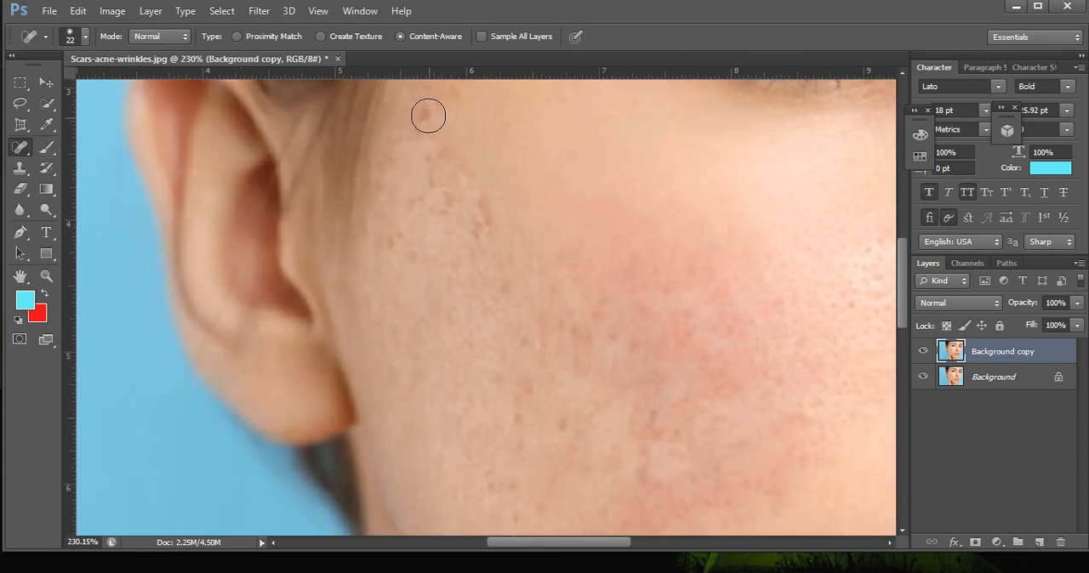
click(482, 224)
scroll(545, 286, down, 2)
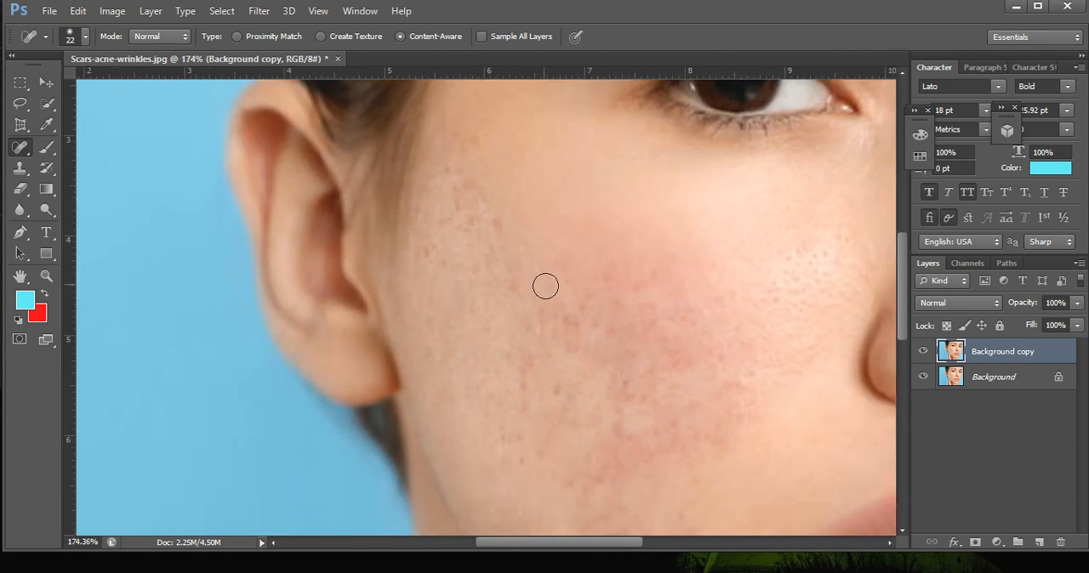
Bring the jaw into view and heal the curved row of red acne on the lower jaw beside the fingers.
scroll(546, 285, down, 4)
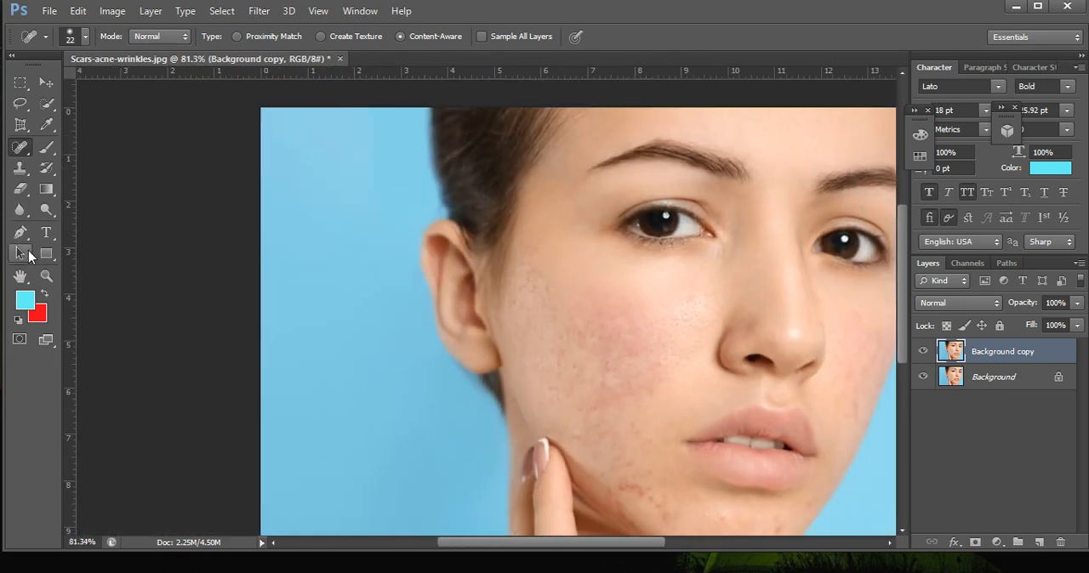
key(h)
drag(578, 301, 597, 264)
right_click(19, 151)
click(77, 151)
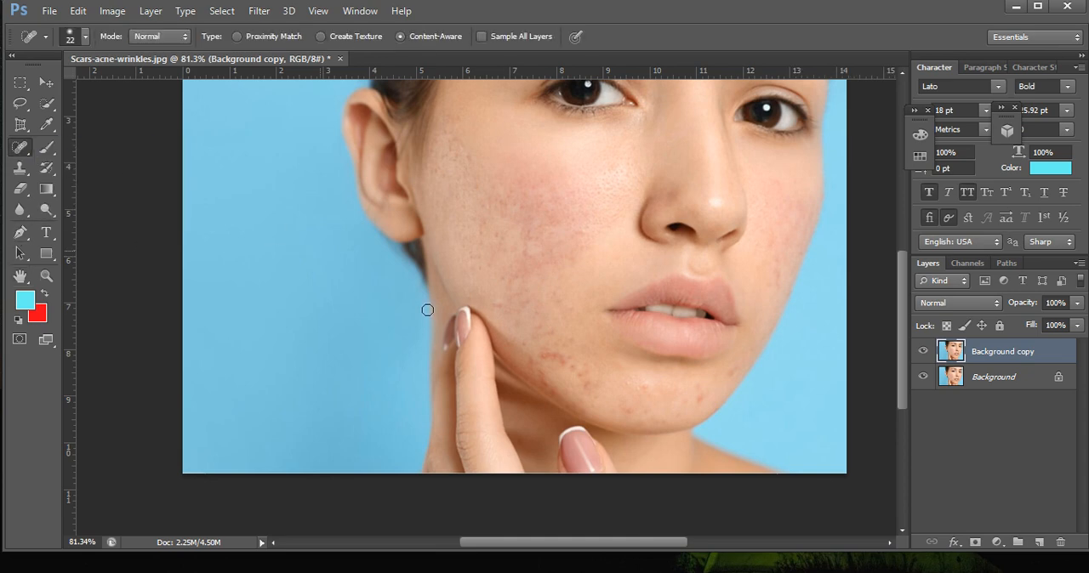
scroll(562, 366, up, 3)
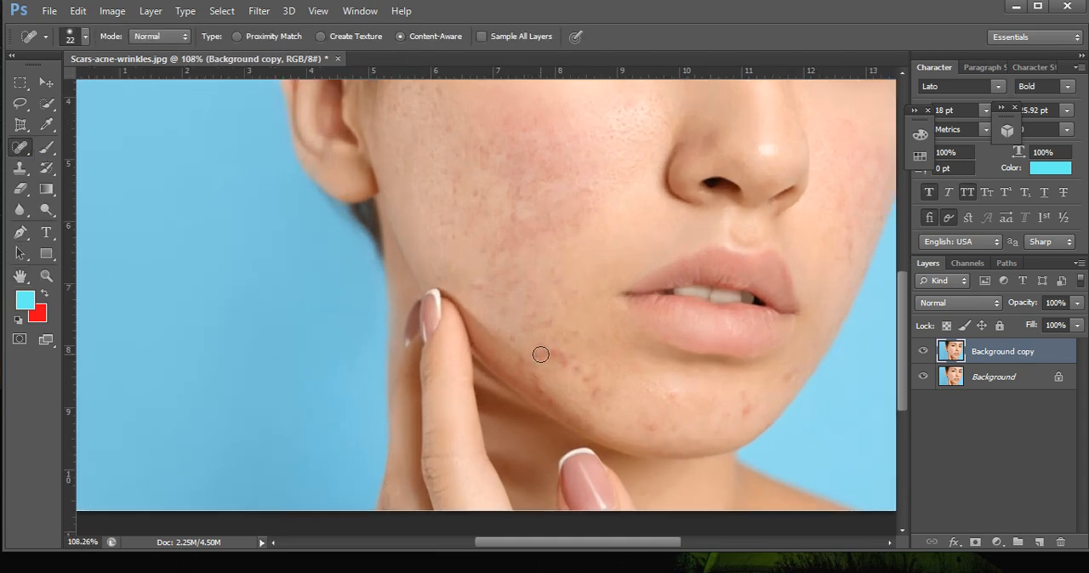
scroll(580, 370, up, 1)
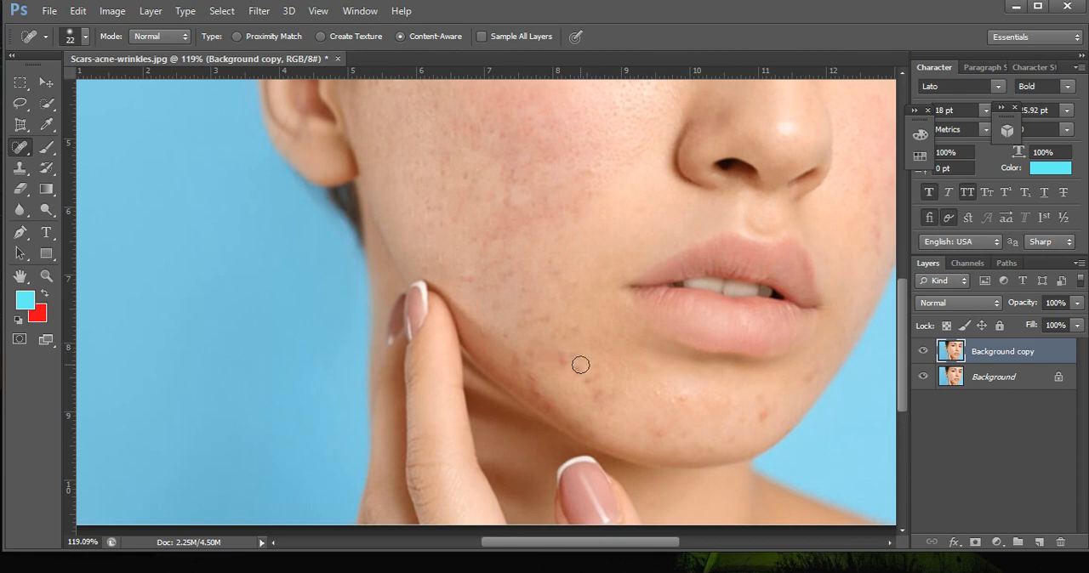
Heal the blemishes below the lower lip, the red spot on the far side of the chin and the one near its edge.
scroll(579, 365, up, 1)
scroll(561, 361, up, 1)
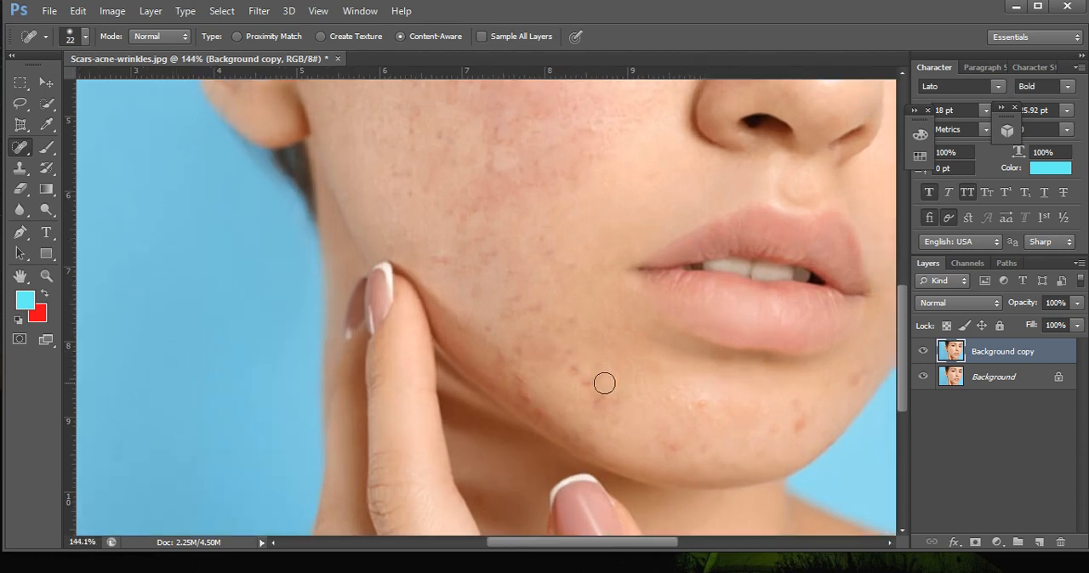
click(704, 405)
click(796, 404)
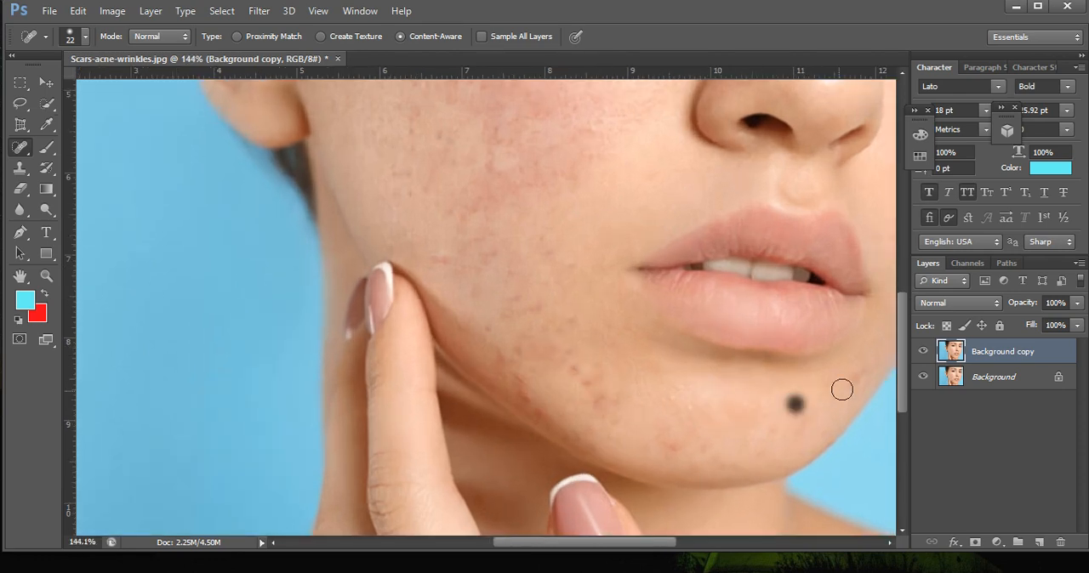
click(854, 382)
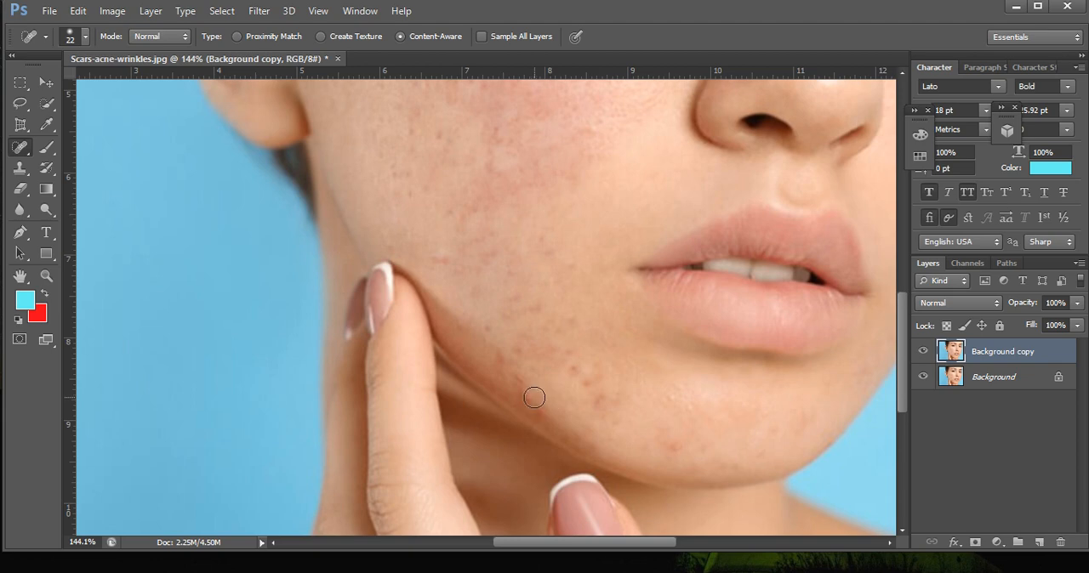
Reduce the healing brush to 17 px and heal the red patch along the jaw edge above the neck.
scroll(523, 393, up, 1)
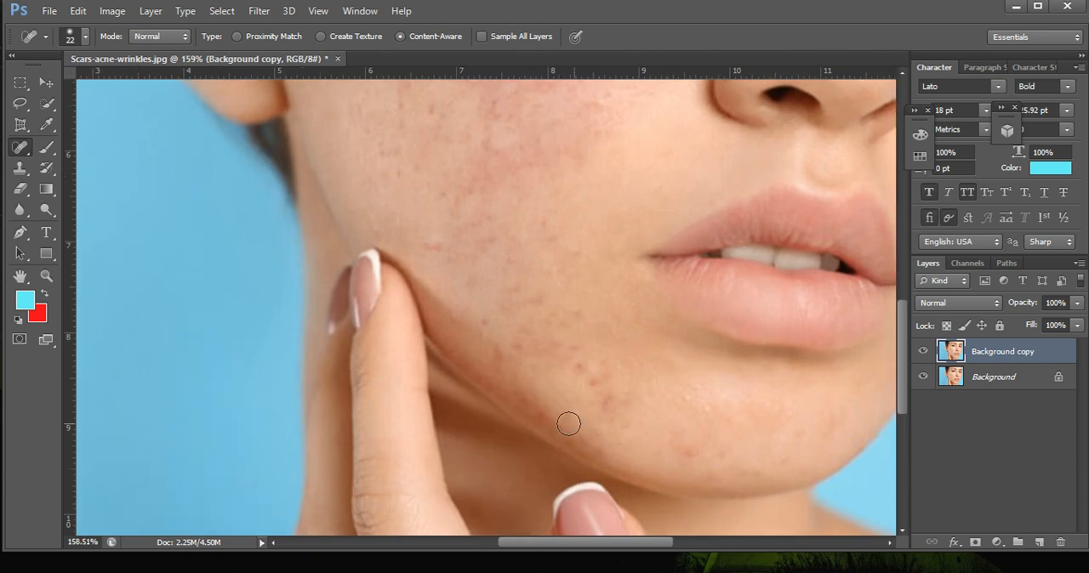
right_click(540, 418)
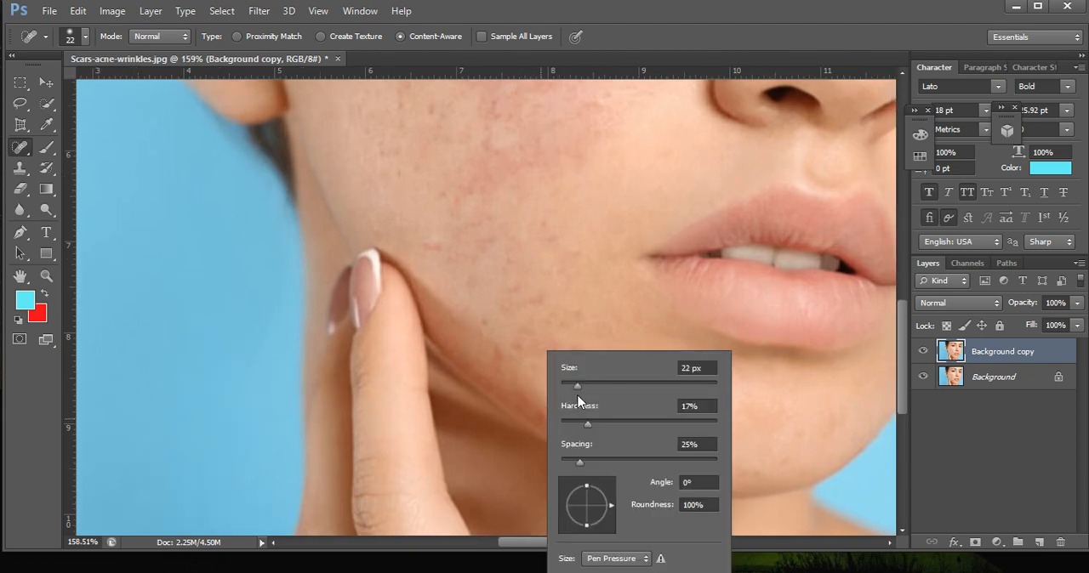
drag(577, 391, 574, 385)
key(Return)
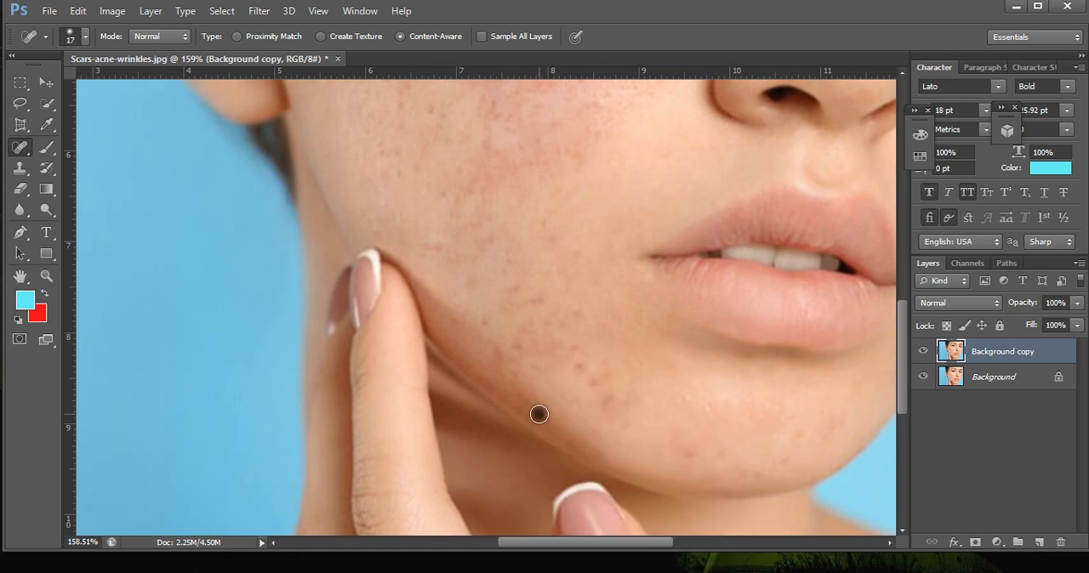
scroll(601, 384, up, 2)
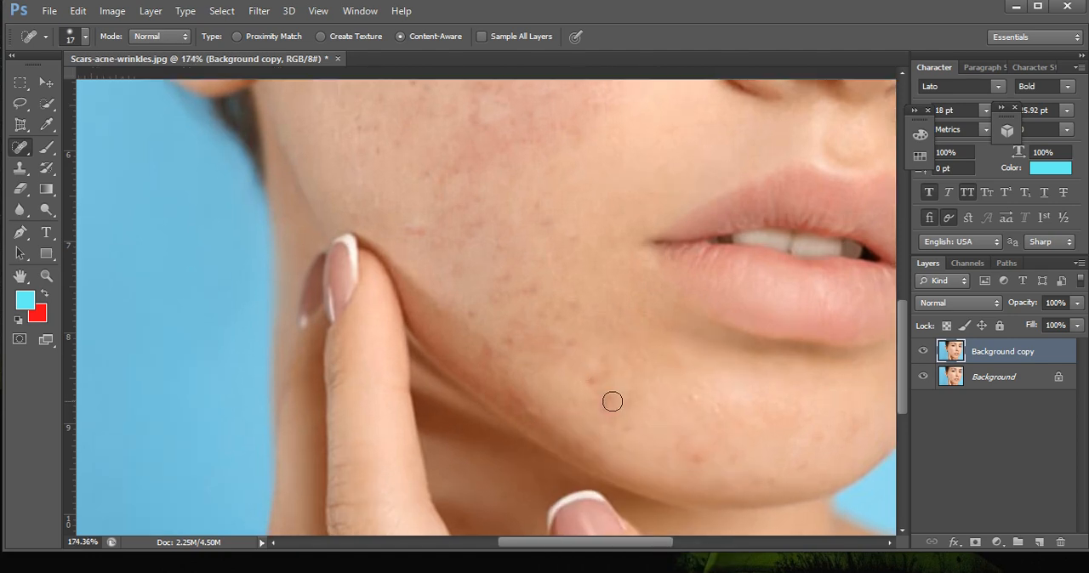
Heal the remaining small red and dark spots on the lower cheek between the fingertip and the mouth corner.
click(557, 335)
click(571, 294)
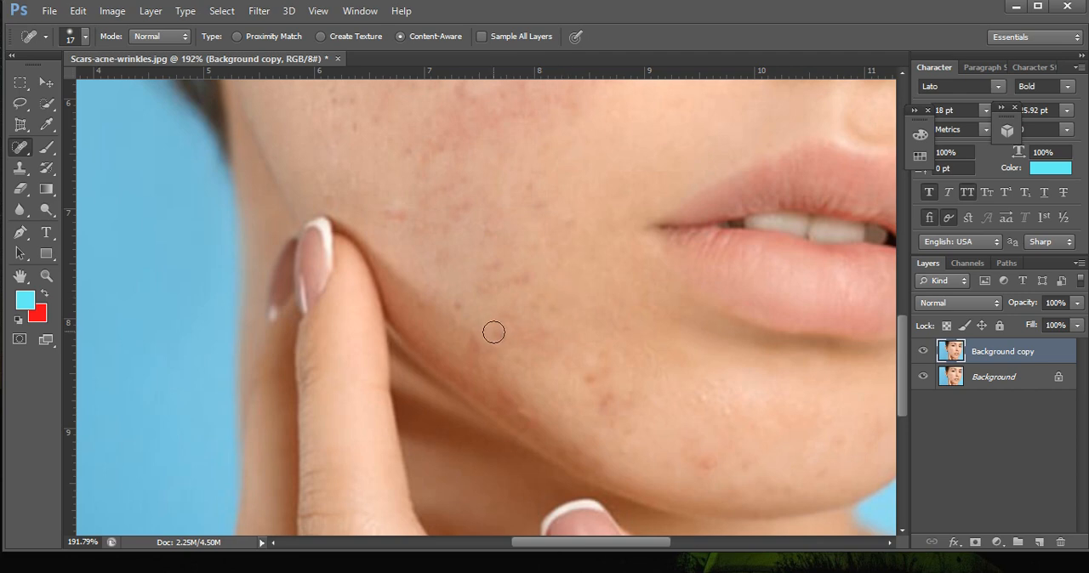
click(517, 272)
click(488, 265)
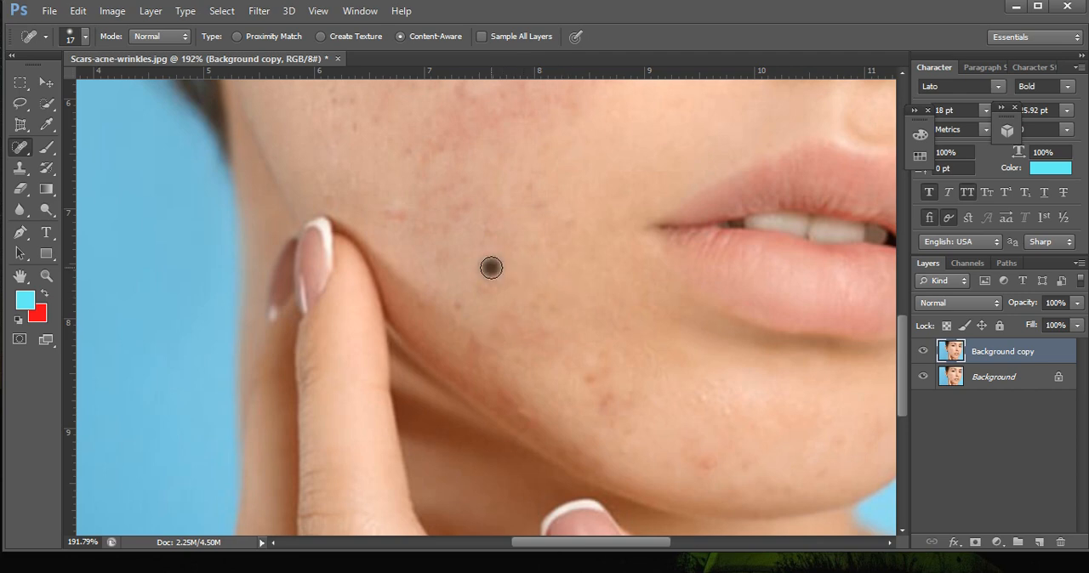
click(483, 287)
click(566, 222)
Switch to the Patch tool and replace the blemishes on the lower cheek beside the fingertip with nearby clear skin.
scroll(581, 321, down, 5)
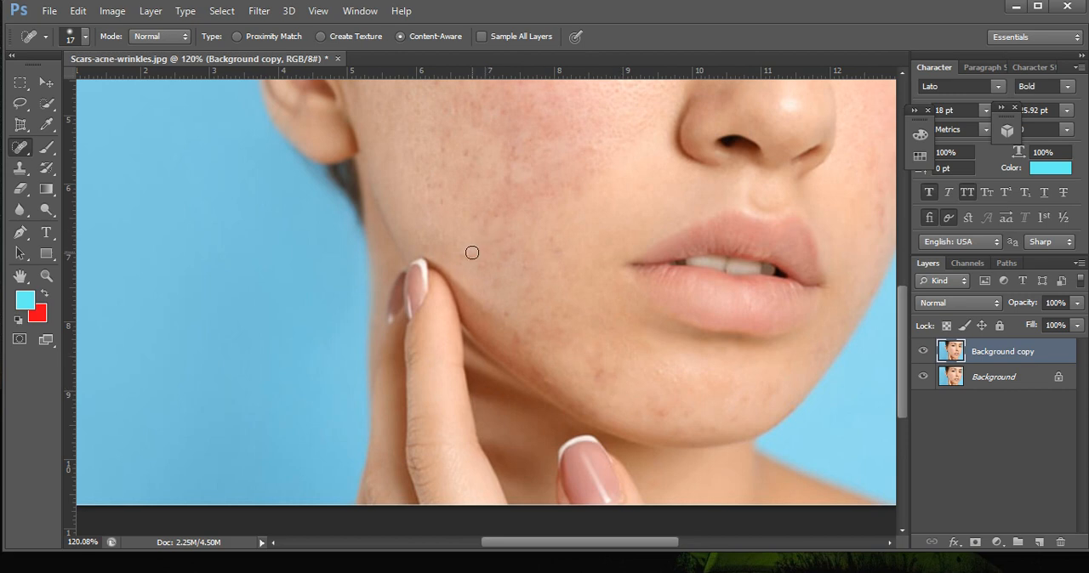
scroll(519, 252, up, 3)
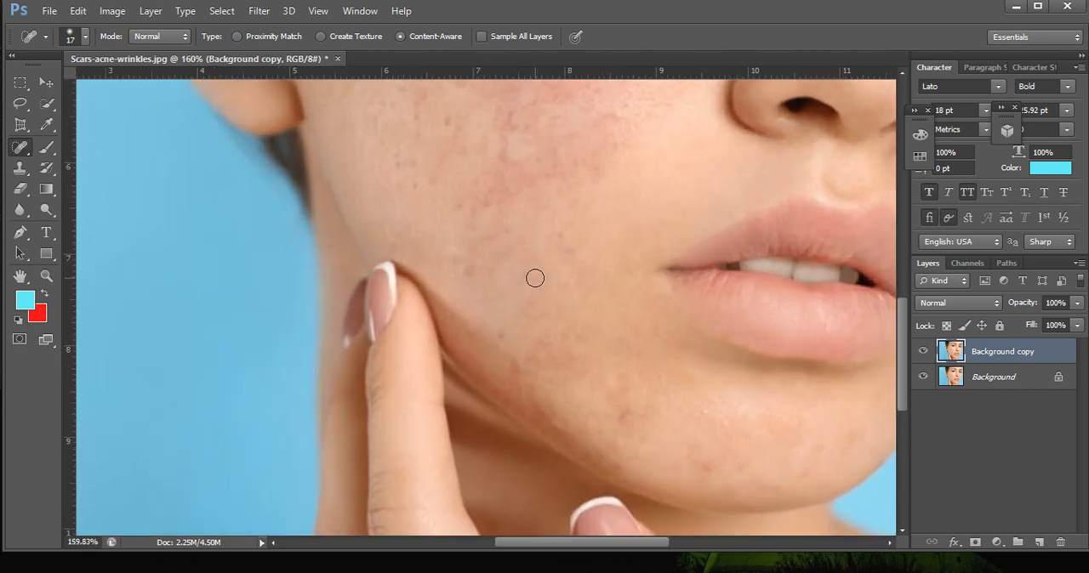
scroll(503, 219, up, 3)
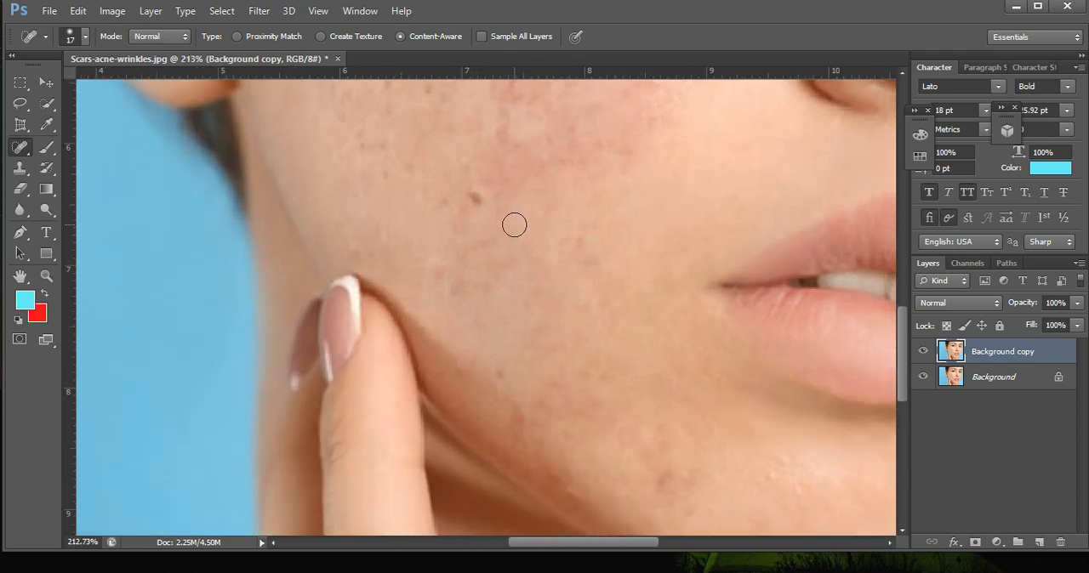
scroll(551, 286, down, 5)
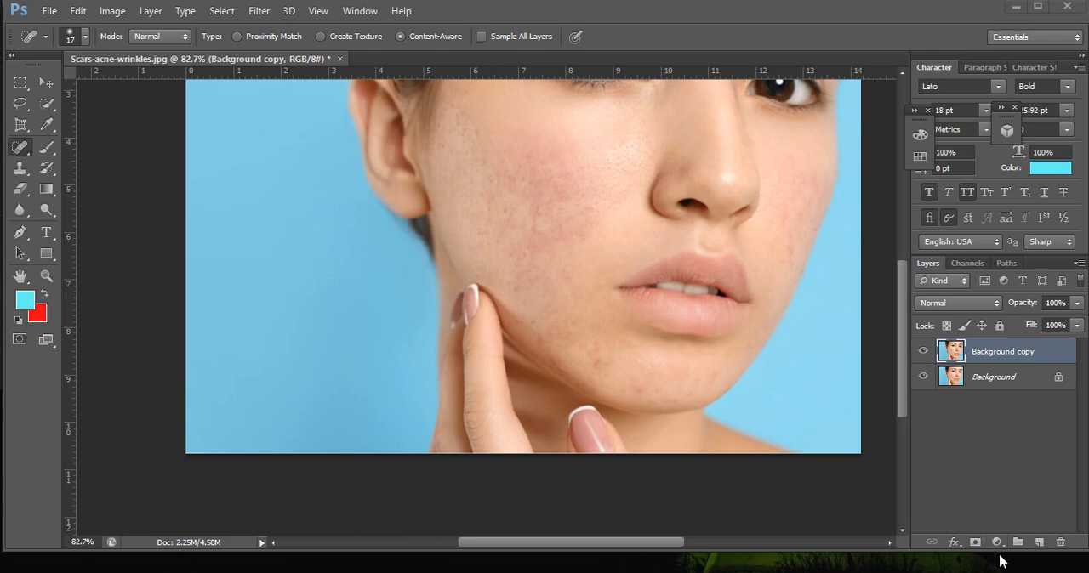
scroll(565, 282, up, 2)
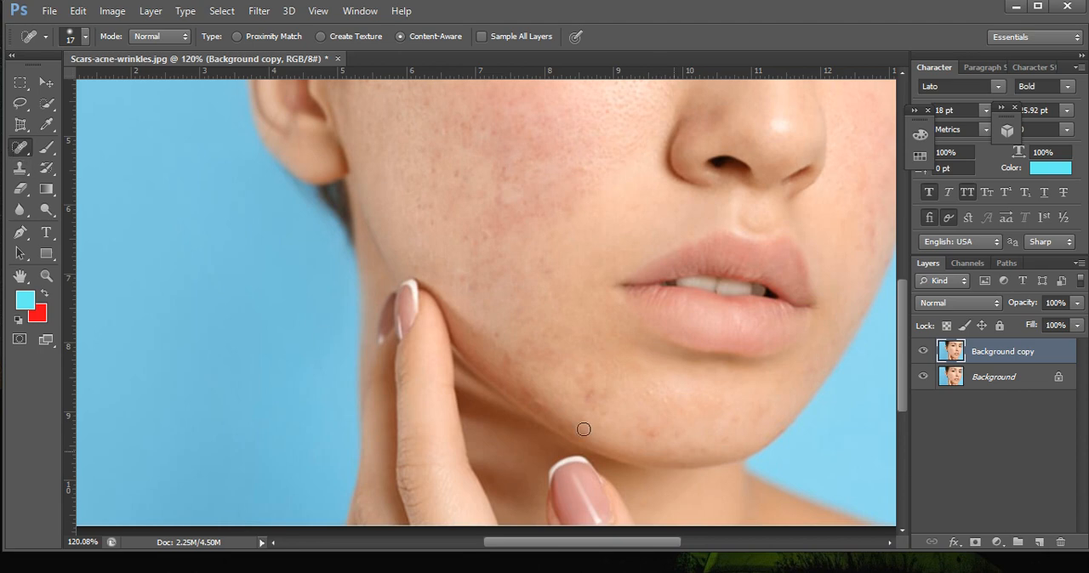
right_click(18, 153)
click(85, 174)
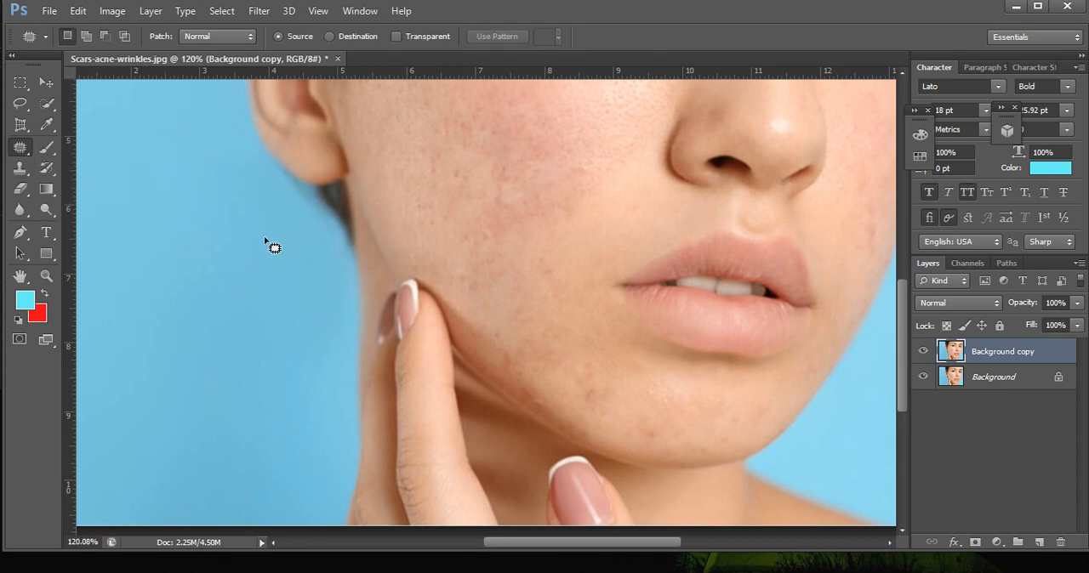
scroll(522, 275, up, 2)
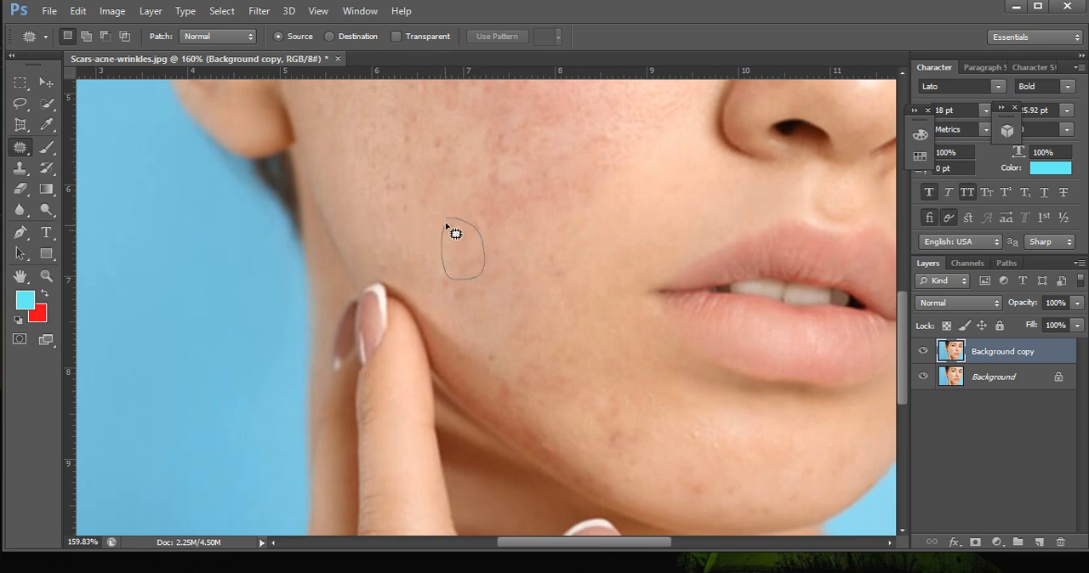
mouse_move(476, 232)
mouse_down()
mouse_move(450, 255)
mouse_move(411, 255)
mouse_move(466, 285)
mouse_move(464, 300)
mouse_move(439, 296)
mouse_move(441, 276)
mouse_move(457, 337)
mouse_up()
scroll(502, 342, up, 1)
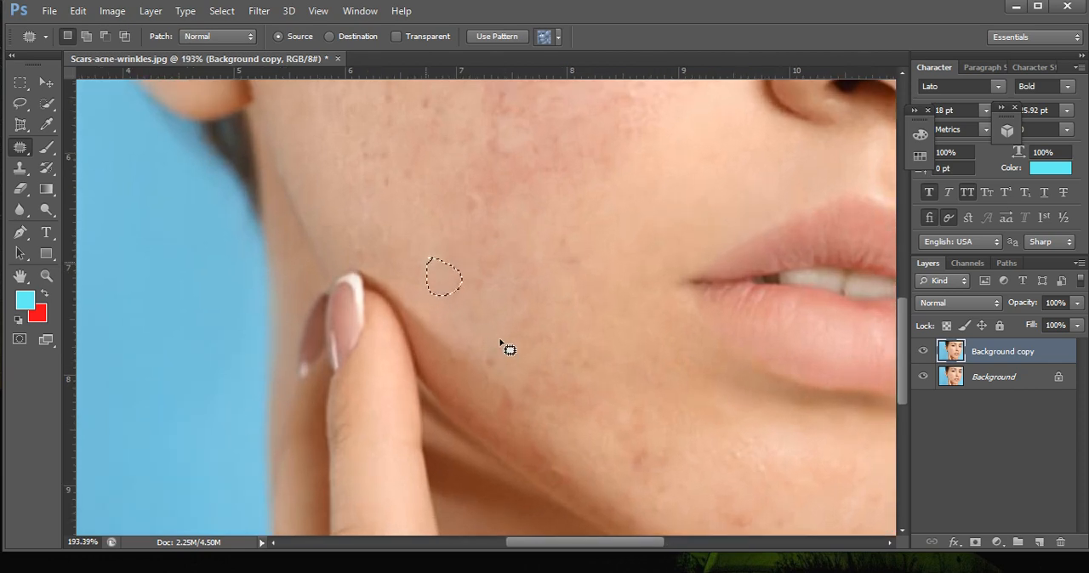
mouse_move(481, 257)
mouse_down()
mouse_move(487, 289)
mouse_move(466, 290)
mouse_move(477, 260)
mouse_move(482, 269)
mouse_move(439, 274)
mouse_up()
Patch the dark spot on the jaw below the fingertip and the marks between the jaw and the chin with clear skin.
drag(484, 349, 483, 346)
mouse_move(633, 429)
mouse_down()
mouse_move(640, 467)
mouse_move(625, 454)
mouse_move(629, 431)
mouse_move(656, 438)
mouse_up()
mouse_move(563, 386)
mouse_down()
mouse_move(576, 399)
mouse_move(564, 385)
mouse_move(590, 387)
mouse_move(534, 382)
mouse_move(552, 385)
mouse_move(543, 368)
mouse_up()
click(543, 370)
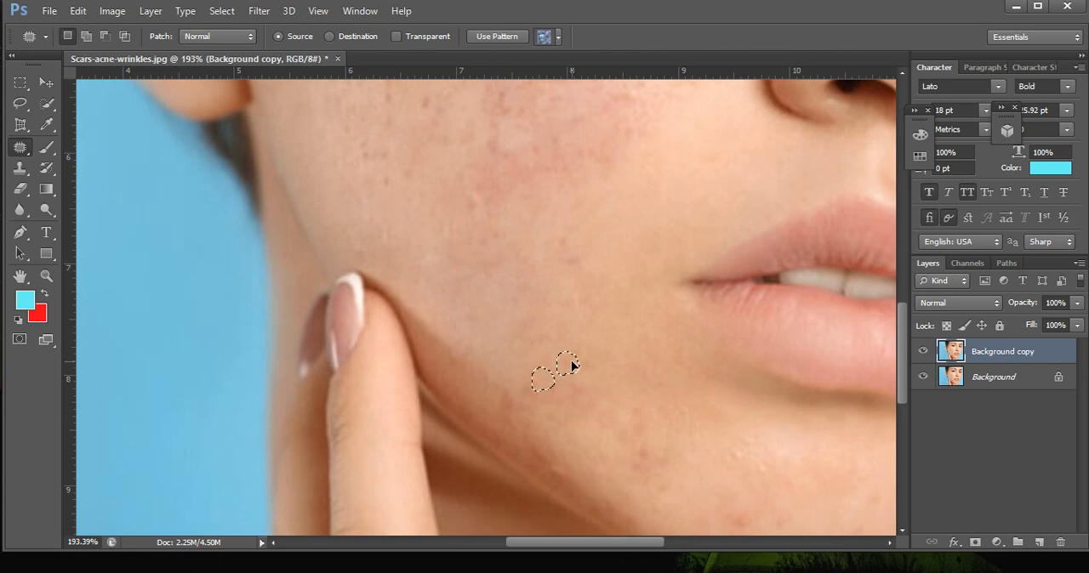
click(641, 452)
drag(630, 469, 638, 446)
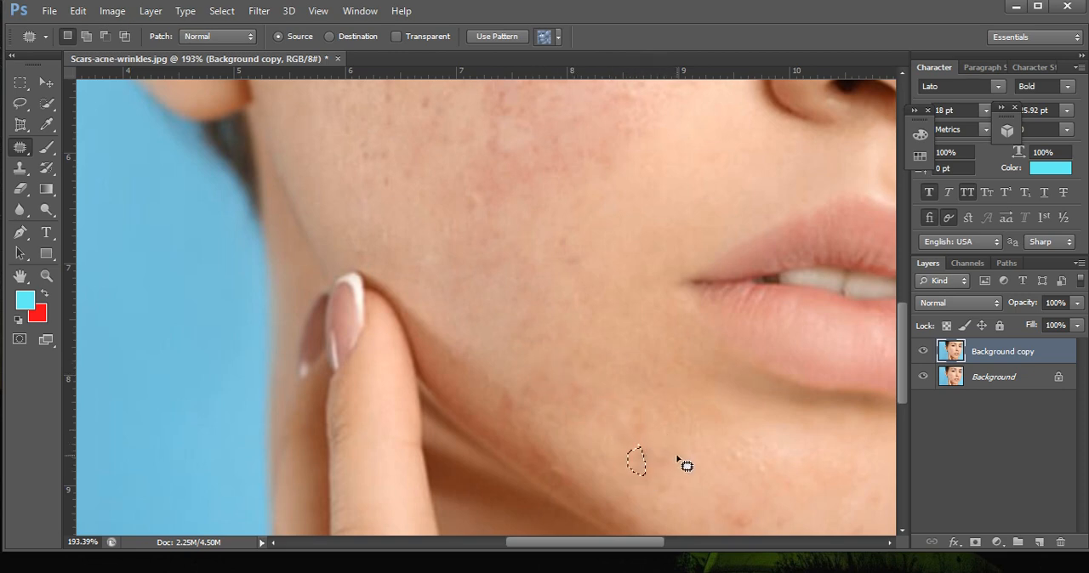
Patch the faint marks along the side of the chin and the spot on the cheek level with the mouth corner.
scroll(686, 459, up, 1)
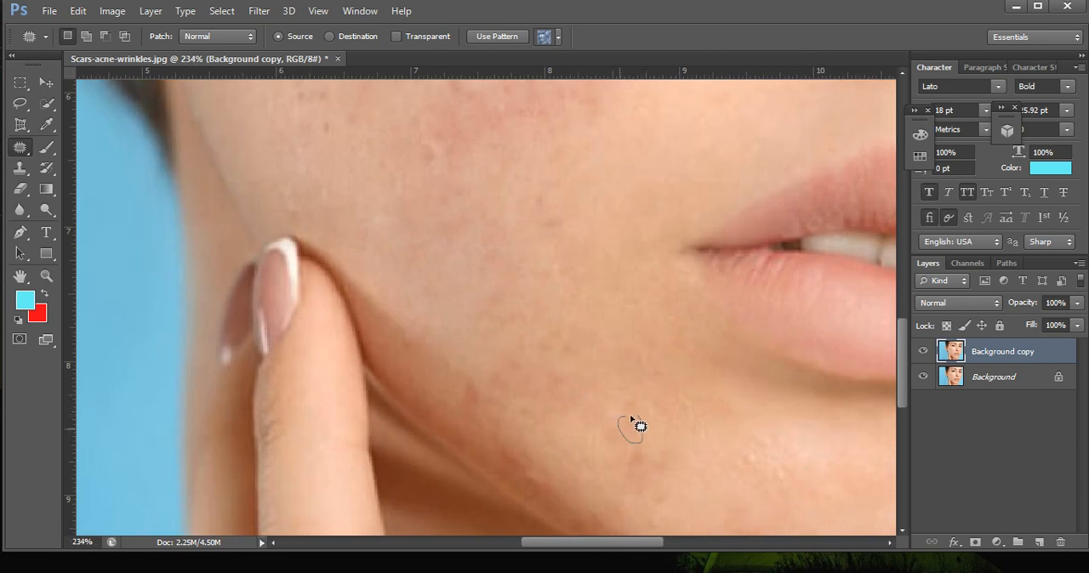
drag(631, 417, 633, 419)
mouse_move(554, 371)
mouse_down()
mouse_move(579, 411)
mouse_move(570, 385)
mouse_up()
scroll(605, 394, up, 2)
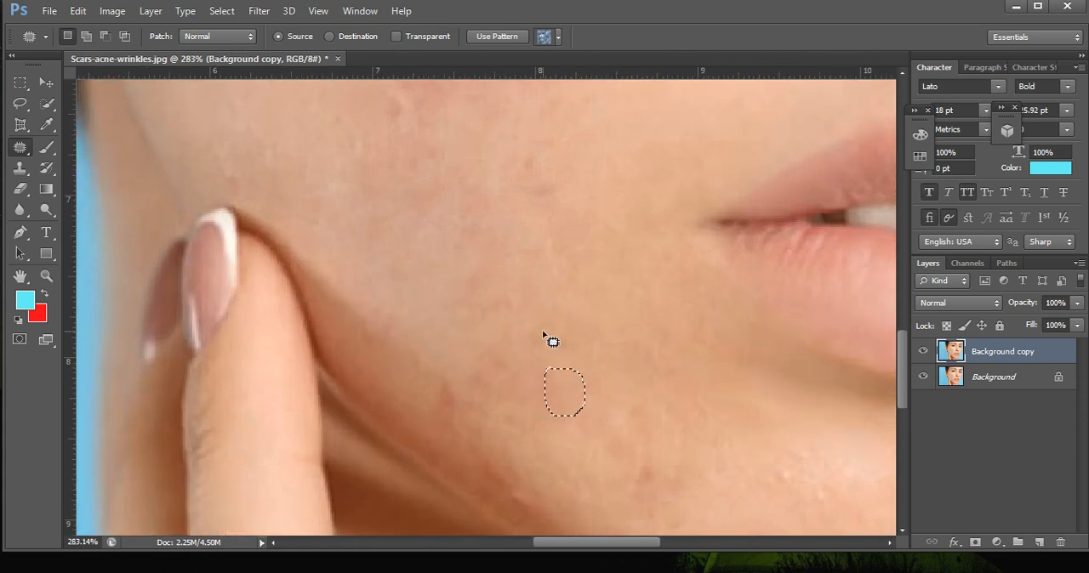
mouse_move(521, 149)
mouse_down()
mouse_move(554, 198)
mouse_move(533, 199)
mouse_move(514, 155)
mouse_move(607, 167)
mouse_up()
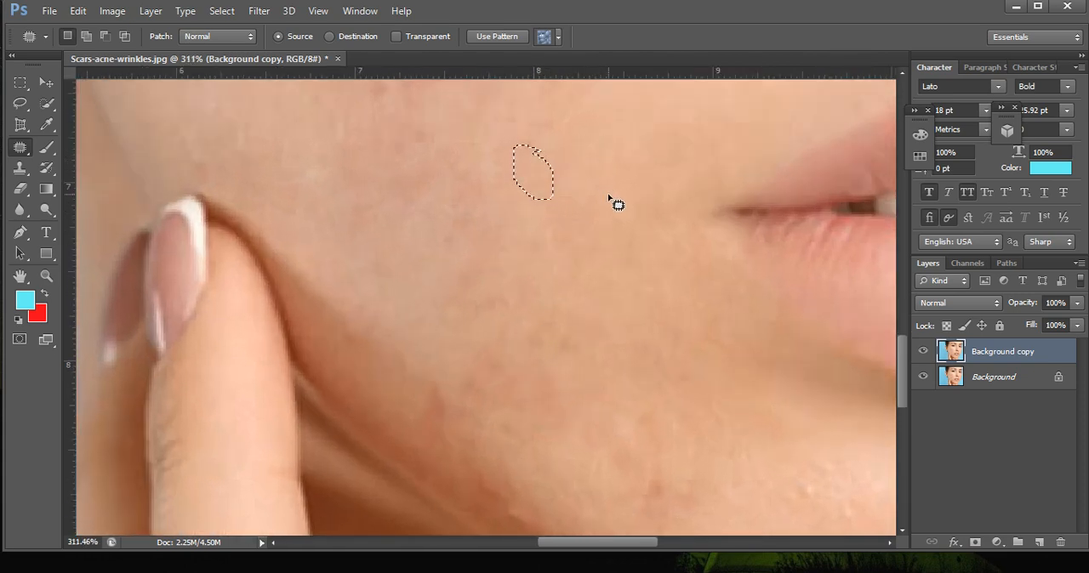
Patch the red spot at the base of the chin and the marks on its far side with clear skin.
scroll(616, 205, down, 4)
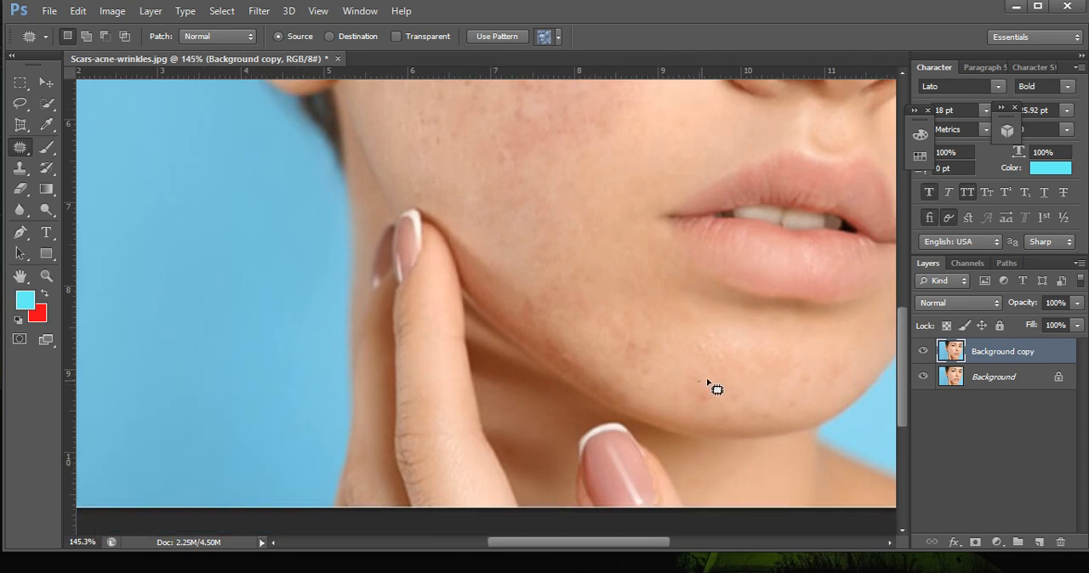
mouse_move(707, 383)
mouse_down()
mouse_move(712, 406)
mouse_move(703, 391)
mouse_up()
drag(802, 377, 773, 360)
mouse_move(844, 378)
mouse_down()
mouse_move(848, 355)
mouse_move(780, 343)
mouse_move(811, 361)
mouse_up()
Bring the whole cheek into view and patch the reddened acne area in its centre with smoother skin.
scroll(588, 321, down, 5)
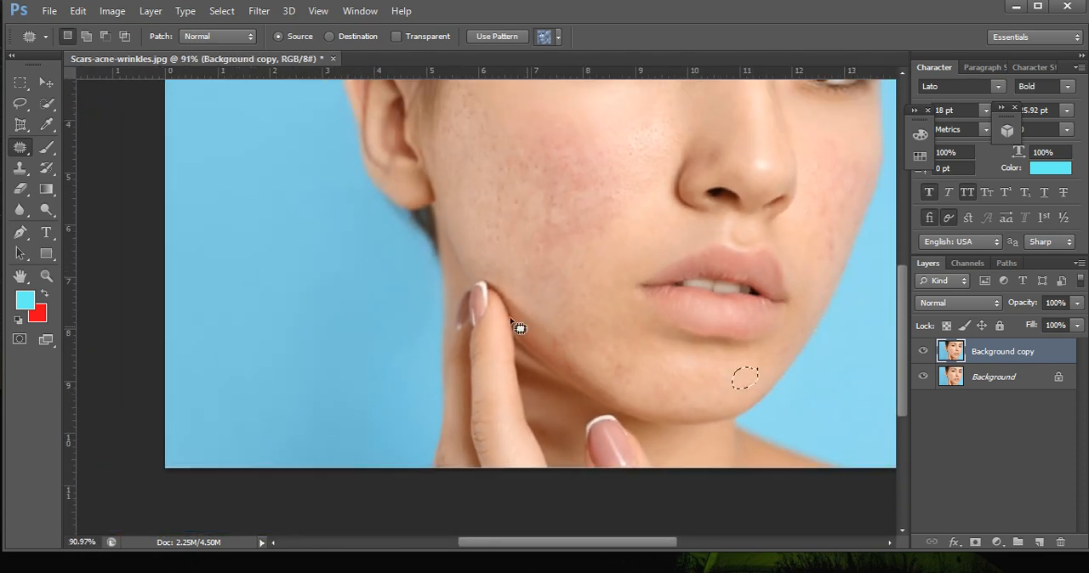
click(19, 276)
drag(571, 254, 542, 388)
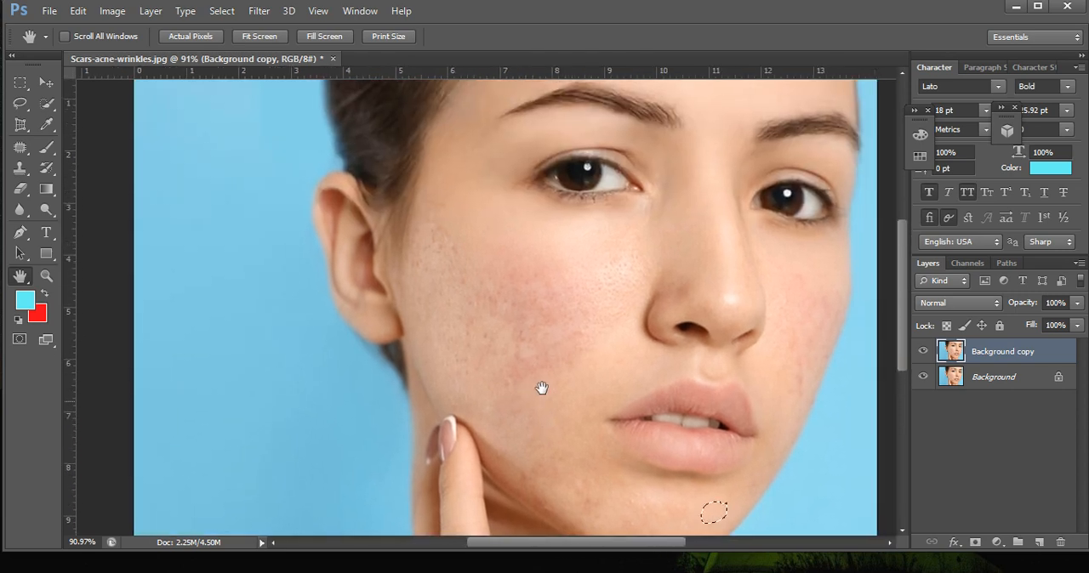
click(19, 146)
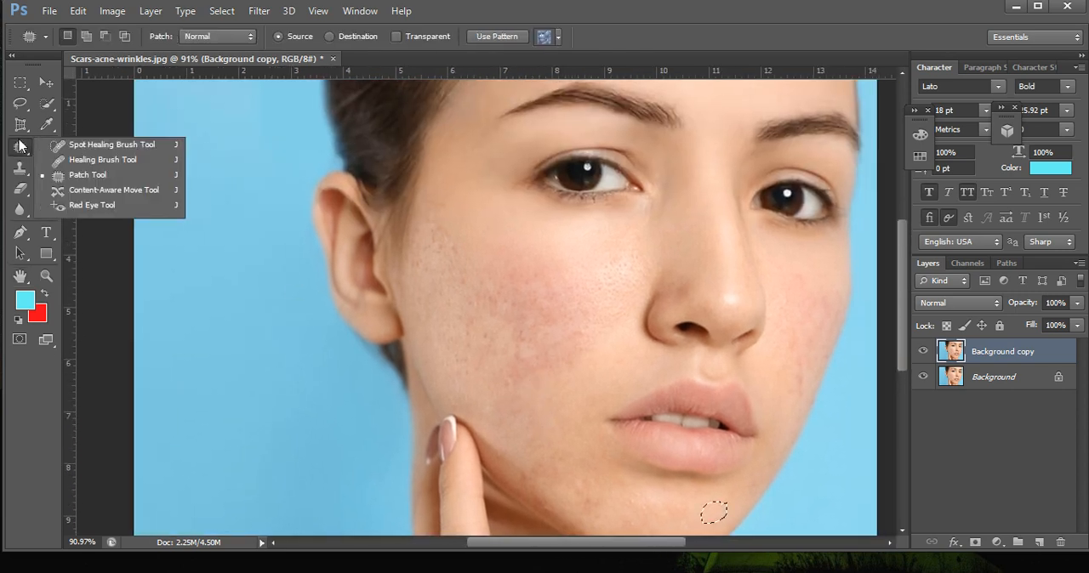
click(86, 178)
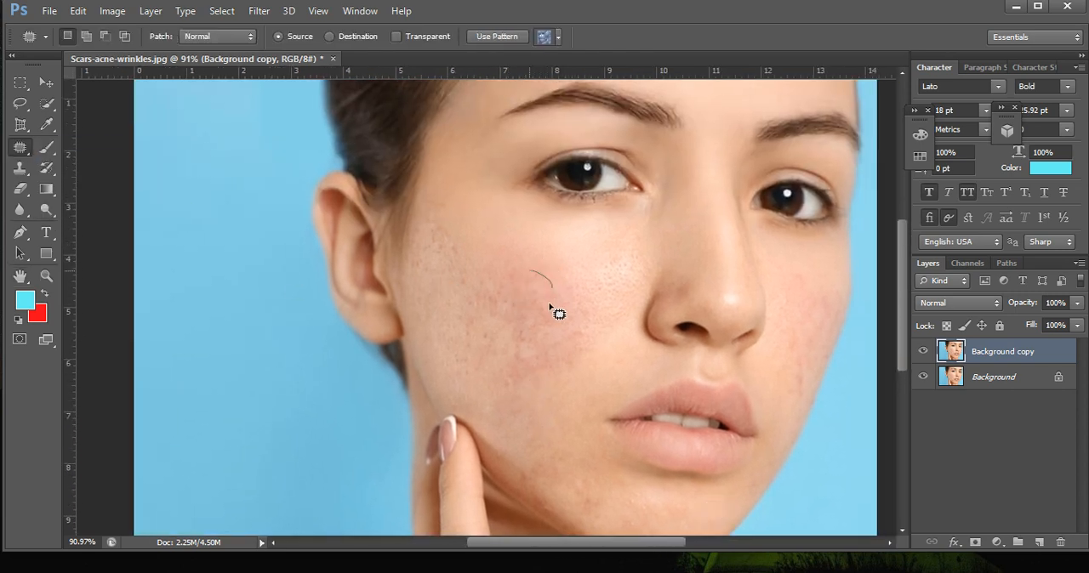
mouse_move(550, 307)
mouse_down()
mouse_move(546, 276)
mouse_move(507, 250)
mouse_move(581, 327)
mouse_move(549, 325)
mouse_move(589, 286)
mouse_up()
drag(564, 321, 619, 302)
mouse_move(553, 350)
mouse_down()
mouse_move(578, 332)
mouse_move(609, 339)
mouse_move(548, 338)
mouse_move(577, 292)
mouse_move(523, 354)
mouse_move(514, 328)
mouse_move(521, 342)
mouse_move(549, 337)
mouse_up()
click(496, 338)
Patch the scars on the upper cheek near the temple and hairline with clear skin from beside them.
scroll(529, 340, down, 1)
scroll(540, 335, up, 3)
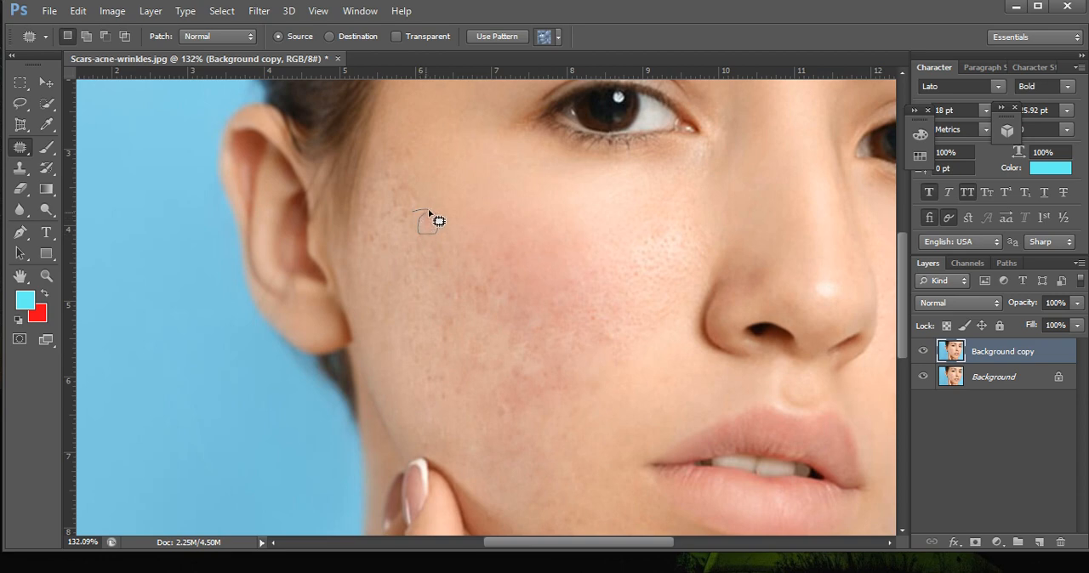
drag(428, 211, 461, 214)
mouse_move(401, 192)
mouse_down()
mouse_move(427, 210)
mouse_move(409, 230)
mouse_up()
mouse_move(407, 192)
mouse_down()
mouse_move(445, 170)
mouse_move(454, 192)
mouse_up()
key(ctrl+d)
mouse_move(391, 180)
mouse_down()
mouse_move(430, 156)
mouse_move(392, 213)
mouse_move(379, 191)
mouse_move(428, 167)
mouse_move(397, 214)
mouse_move(393, 185)
mouse_up()
mouse_move(370, 221)
mouse_down()
mouse_move(393, 255)
mouse_move(360, 252)
mouse_move(370, 227)
mouse_move(373, 290)
mouse_move(455, 303)
mouse_move(404, 282)
mouse_move(445, 276)
mouse_move(484, 231)
mouse_up()
Patch the red marks on the far cheek beyond the nose with clear skin from the same cheek.
scroll(511, 260, down, 2)
scroll(552, 298, down, 1)
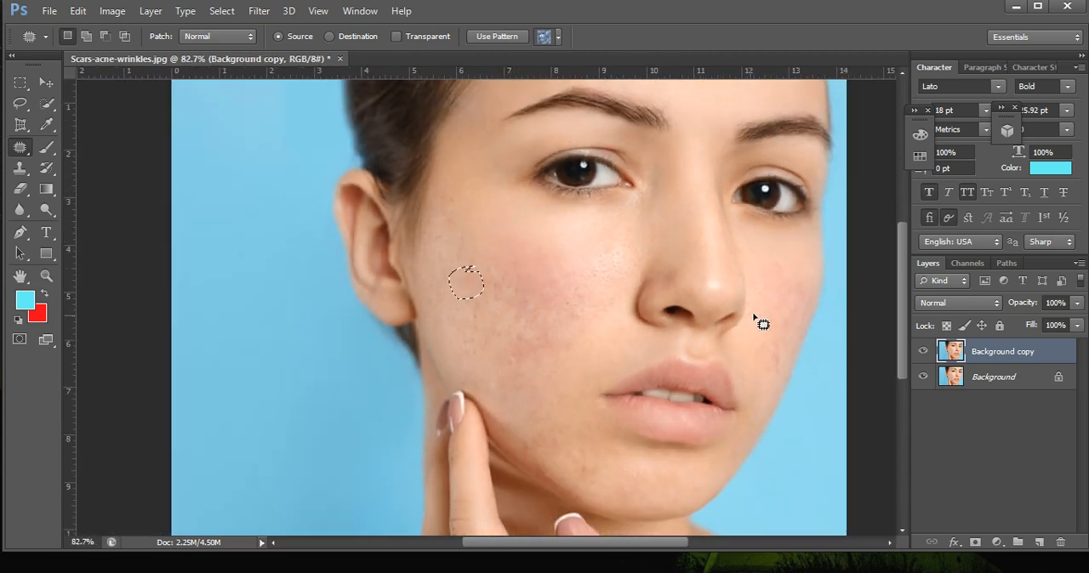
mouse_move(780, 330)
mouse_down()
mouse_move(765, 361)
mouse_move(748, 339)
mouse_move(781, 329)
mouse_move(741, 372)
mouse_move(761, 388)
mouse_move(764, 317)
mouse_move(777, 306)
mouse_move(788, 341)
mouse_move(770, 342)
mouse_move(753, 274)
mouse_move(802, 315)
mouse_move(780, 323)
mouse_move(771, 283)
mouse_move(796, 296)
mouse_move(800, 271)
mouse_up()
drag(768, 352, 747, 373)
mouse_move(796, 317)
mouse_down()
mouse_move(804, 304)
mouse_move(786, 304)
mouse_move(783, 282)
mouse_move(806, 267)
mouse_move(780, 288)
mouse_move(762, 280)
mouse_move(796, 255)
mouse_up()
click(798, 281)
mouse_move(768, 316)
mouse_down()
mouse_move(737, 343)
mouse_move(791, 363)
mouse_move(774, 384)
mouse_up()
Patch the reddened skin below the eye and in the middle of the near cheek with cleaner nearby skin.
scroll(778, 374, down, 1)
mouse_move(591, 325)
mouse_down()
mouse_move(575, 300)
mouse_move(597, 290)
mouse_move(552, 276)
mouse_move(577, 267)
mouse_up()
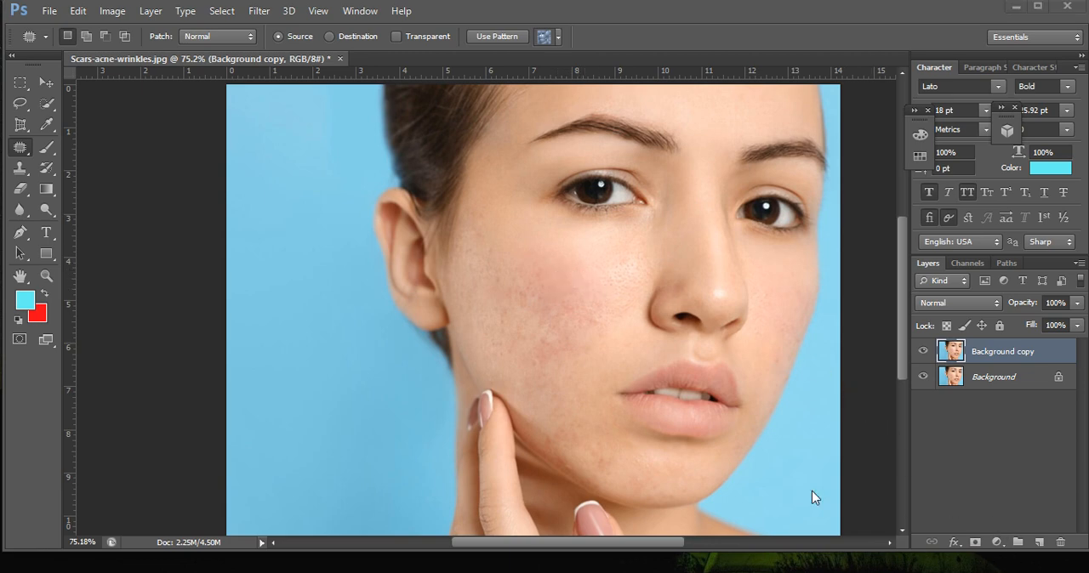
scroll(595, 321, up, 2)
scroll(416, 295, up, 2)
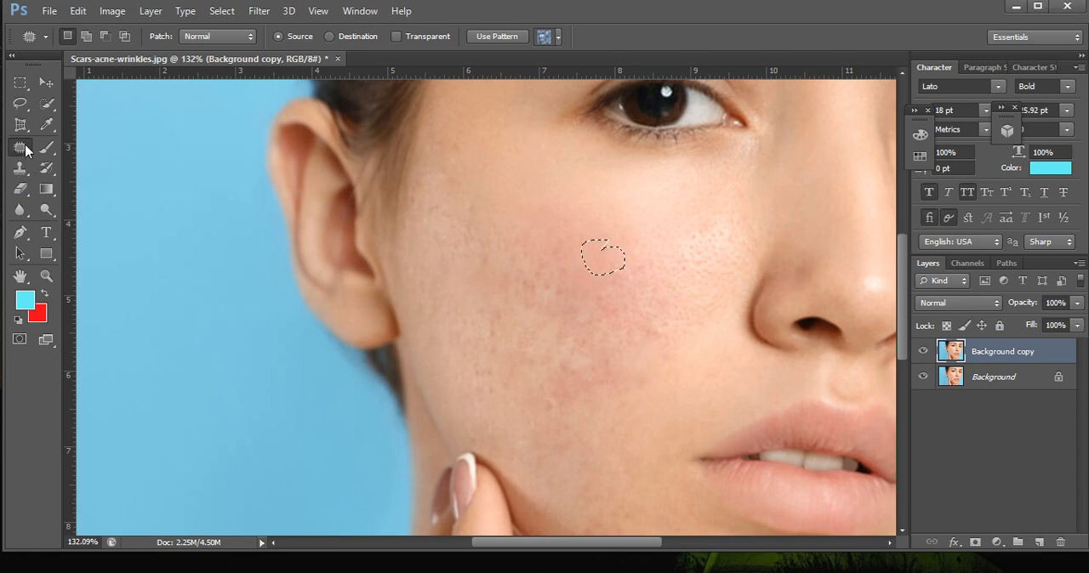
right_click(26, 151)
drag(593, 258, 567, 243)
mouse_move(626, 296)
mouse_down()
mouse_move(621, 329)
mouse_move(619, 305)
mouse_move(633, 303)
mouse_move(669, 326)
mouse_move(654, 348)
mouse_move(646, 330)
mouse_move(686, 314)
mouse_up()
Patch the small dark marks along the side of the cheek next to the ear.
click(480, 250)
click(486, 329)
drag(471, 337, 482, 334)
mouse_move(469, 372)
mouse_down()
mouse_move(494, 396)
mouse_move(481, 370)
mouse_move(457, 365)
mouse_move(467, 374)
mouse_up()
Patch the red patches on the lower cheek above the jaw and the remaining marks in the mid-cheek.
mouse_move(553, 393)
mouse_down()
mouse_move(548, 415)
mouse_move(556, 393)
mouse_move(578, 403)
mouse_up()
drag(565, 449, 555, 423)
mouse_move(551, 354)
mouse_down()
mouse_move(554, 386)
mouse_move(549, 357)
mouse_move(560, 359)
mouse_move(517, 337)
mouse_up()
scroll(632, 410, down, 2)
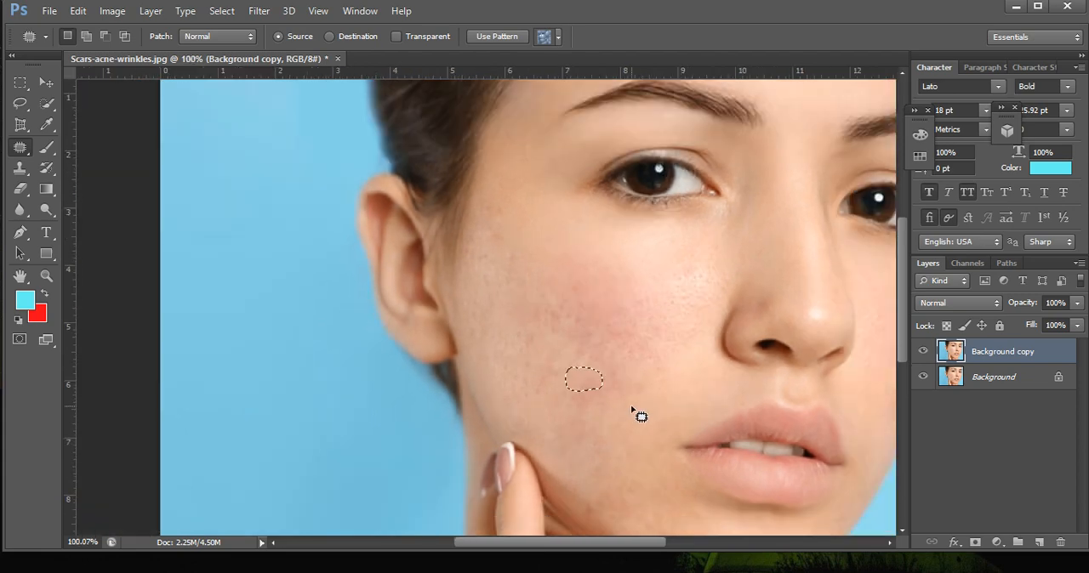
mouse_move(537, 293)
mouse_down()
mouse_move(556, 303)
mouse_move(547, 321)
mouse_move(549, 304)
mouse_up()
Toggle the visibility of the retouched layer to compare the face before and after, and clear the selection.
scroll(558, 311, down, 1)
click(922, 352)
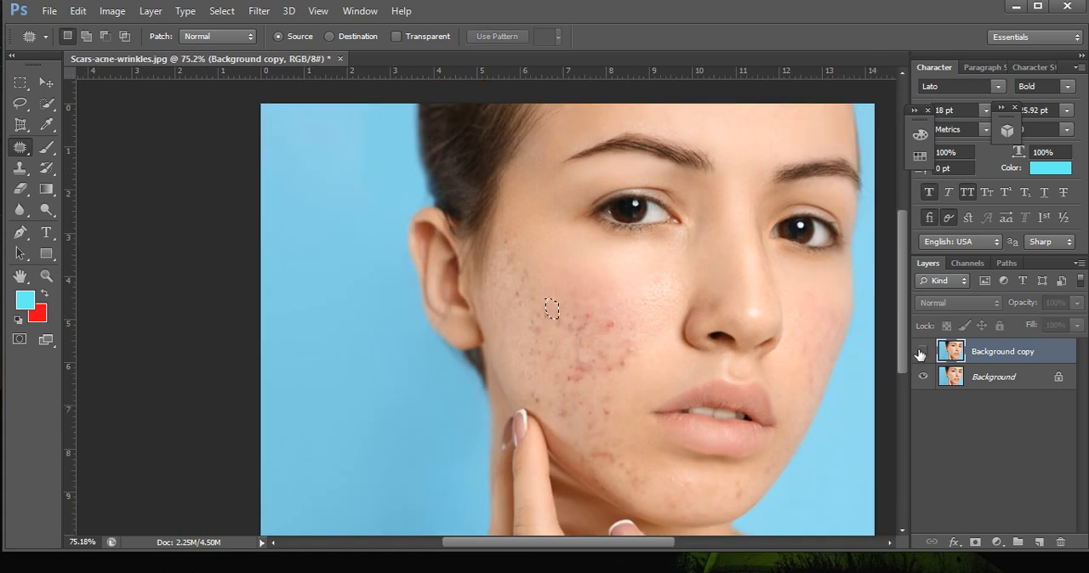
click(921, 351)
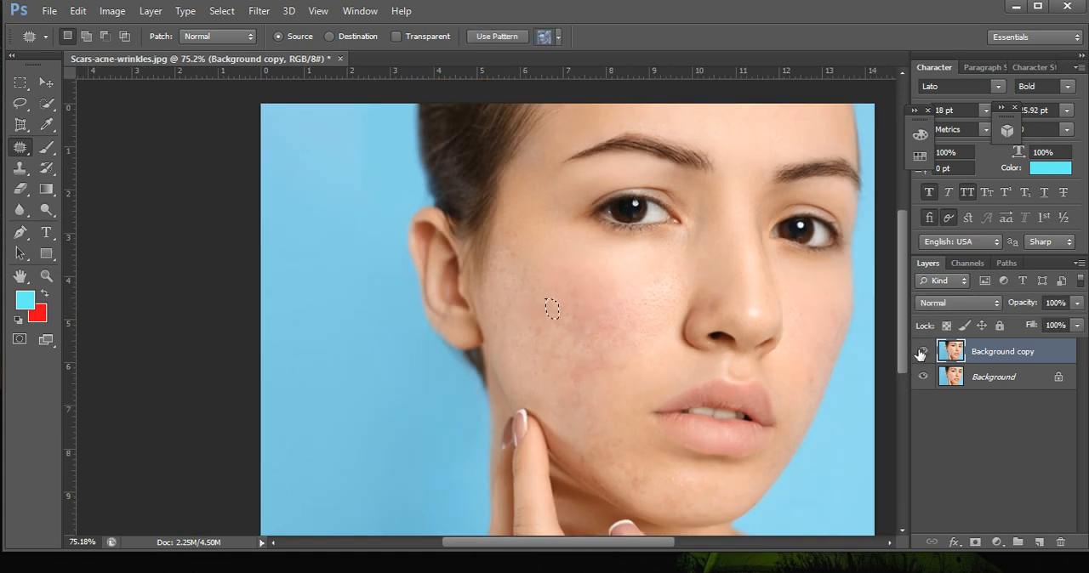
key(ctrl+d)
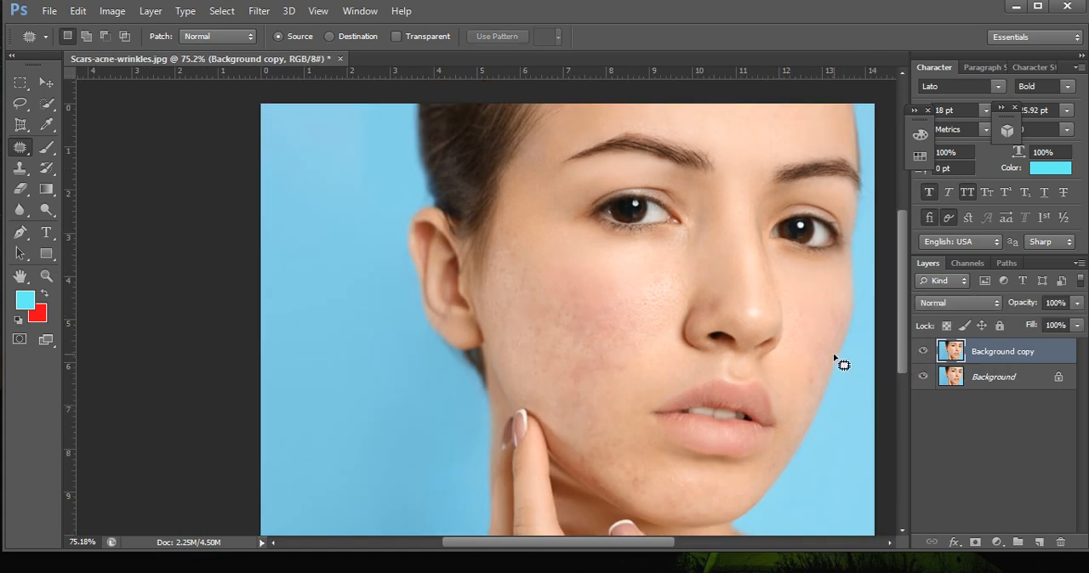
click(920, 349)
click(920, 349)
click(920, 349)
click(920, 349)
Zoom in on the jaw and patch the red mark along its edge below the fingertip with the Patch tool.
scroll(632, 462, up, 3)
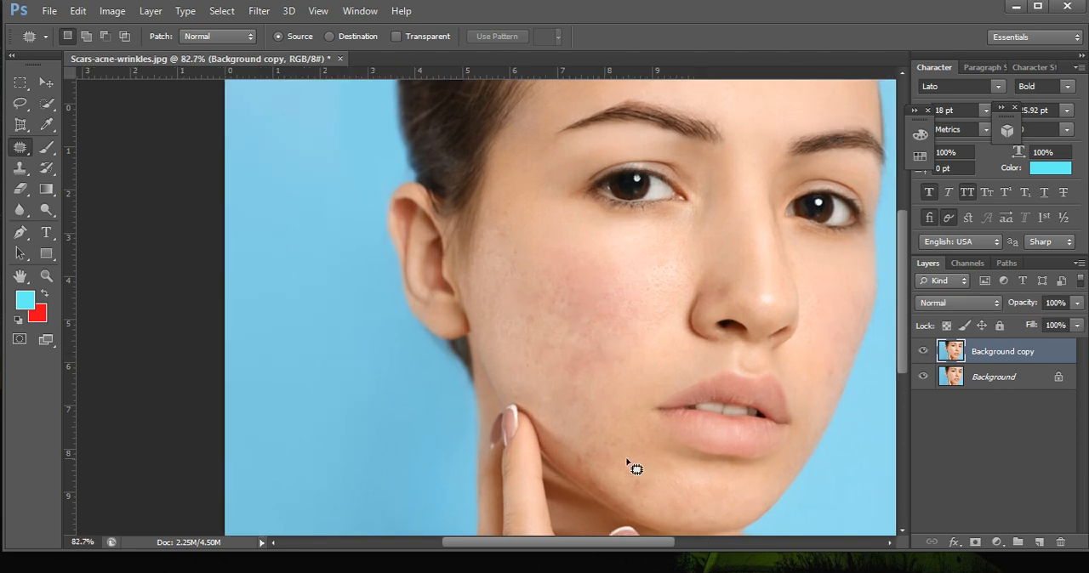
scroll(605, 461, up, 1)
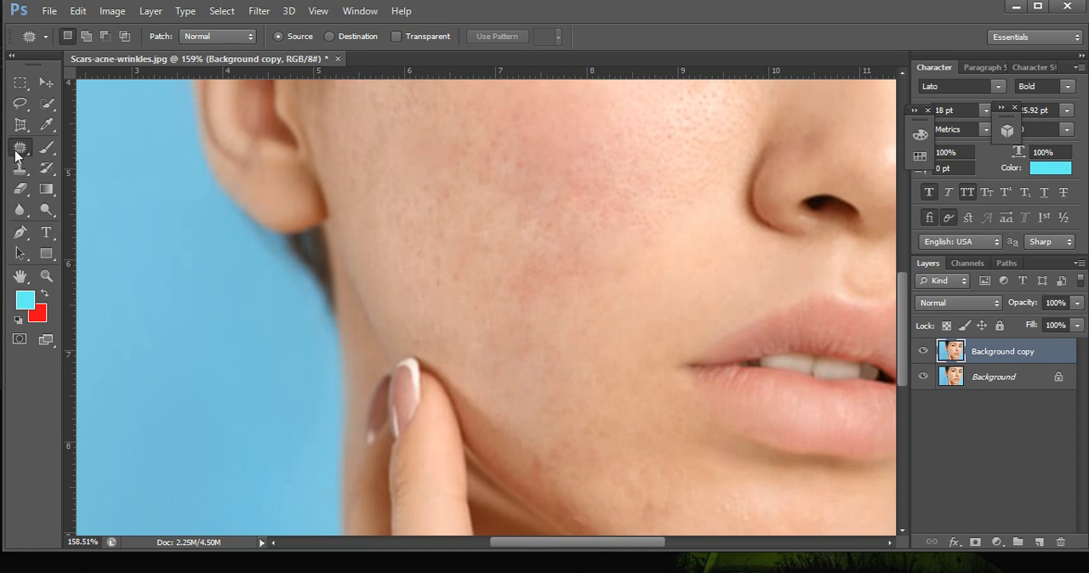
right_click(21, 147)
click(71, 148)
right_click(22, 147)
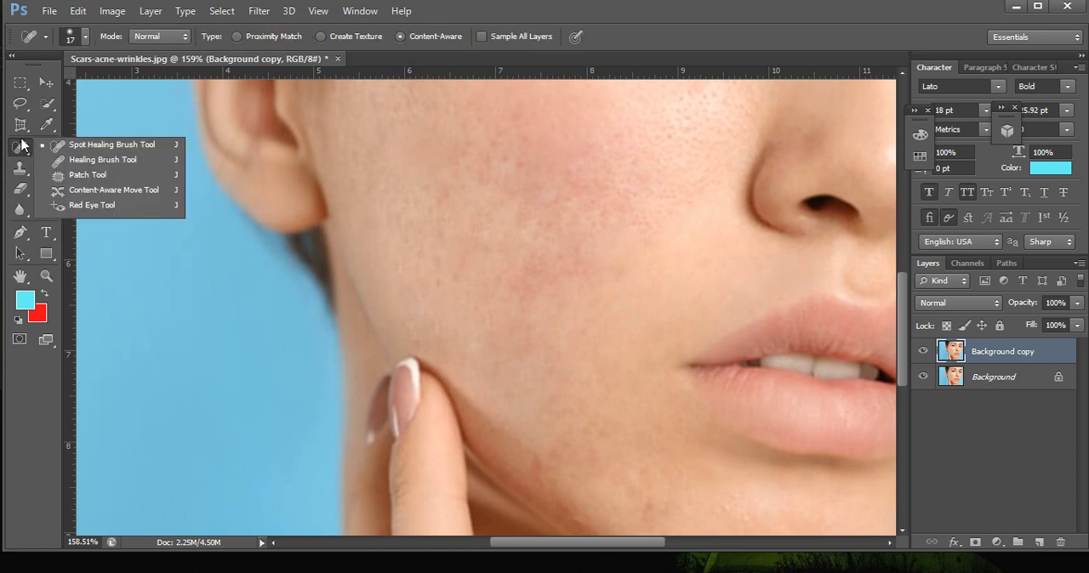
click(85, 176)
scroll(559, 469, up, 2)
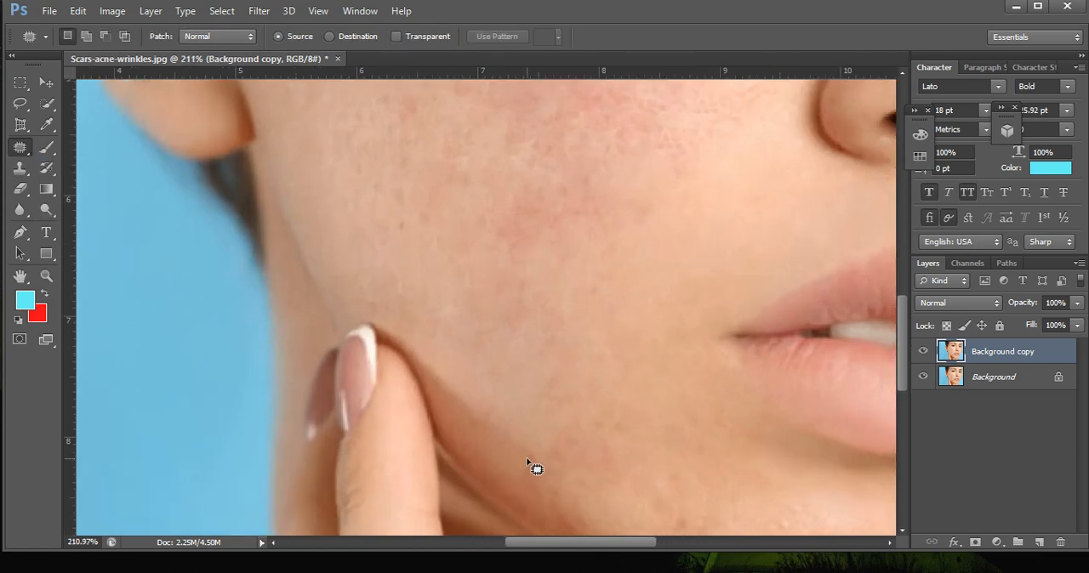
mouse_move(538, 485)
mouse_down()
mouse_move(532, 469)
mouse_move(557, 484)
mouse_up()
key(ctrl+d)
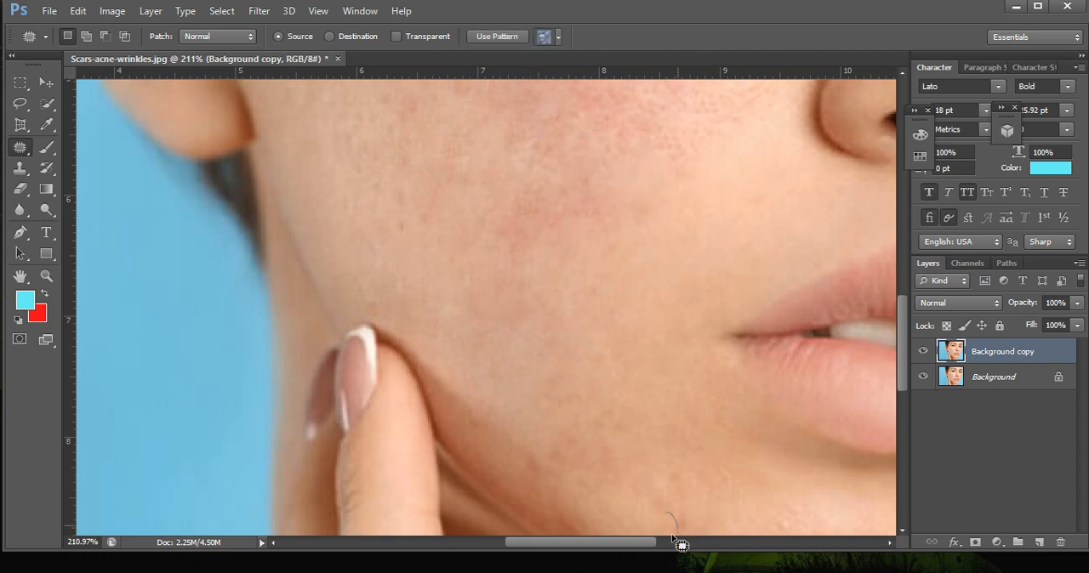
Bring the whole photo into view and duplicate the Background copy layer.
scroll(611, 382, down, 4)
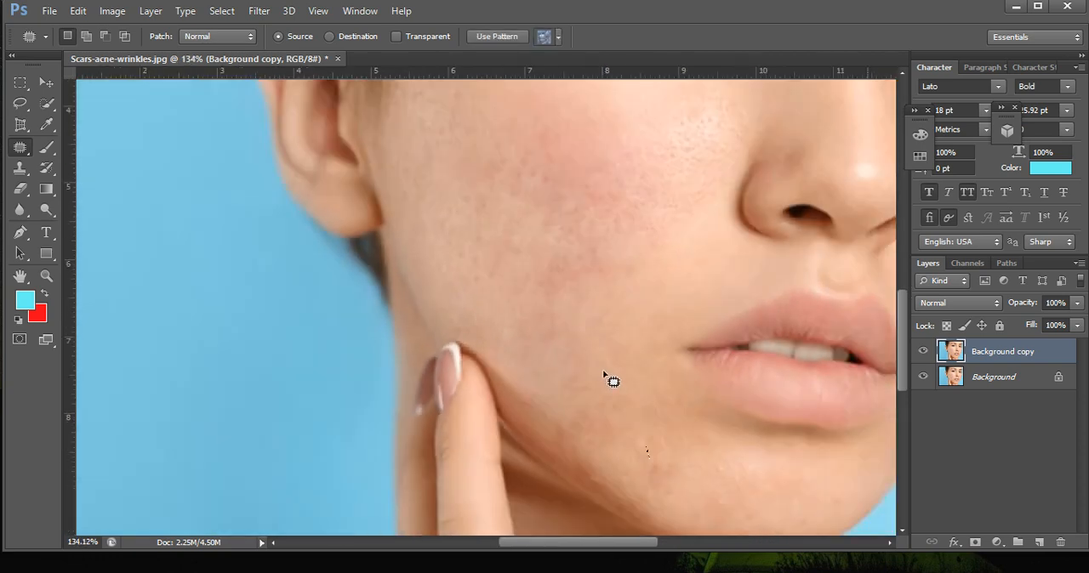
scroll(624, 374, down, 2)
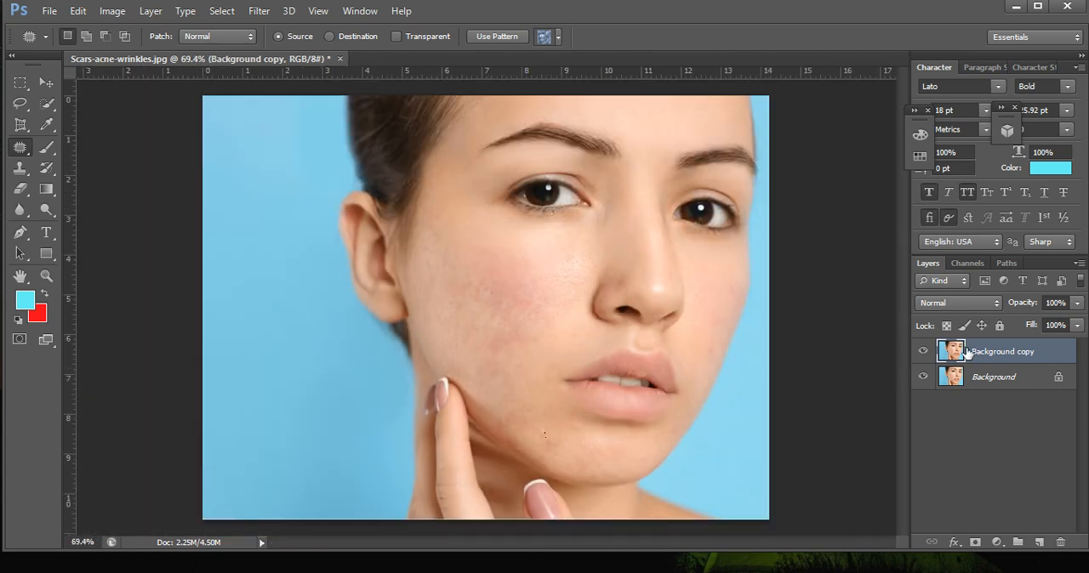
drag(967, 352, 1046, 547)
drag(972, 361, 1039, 542)
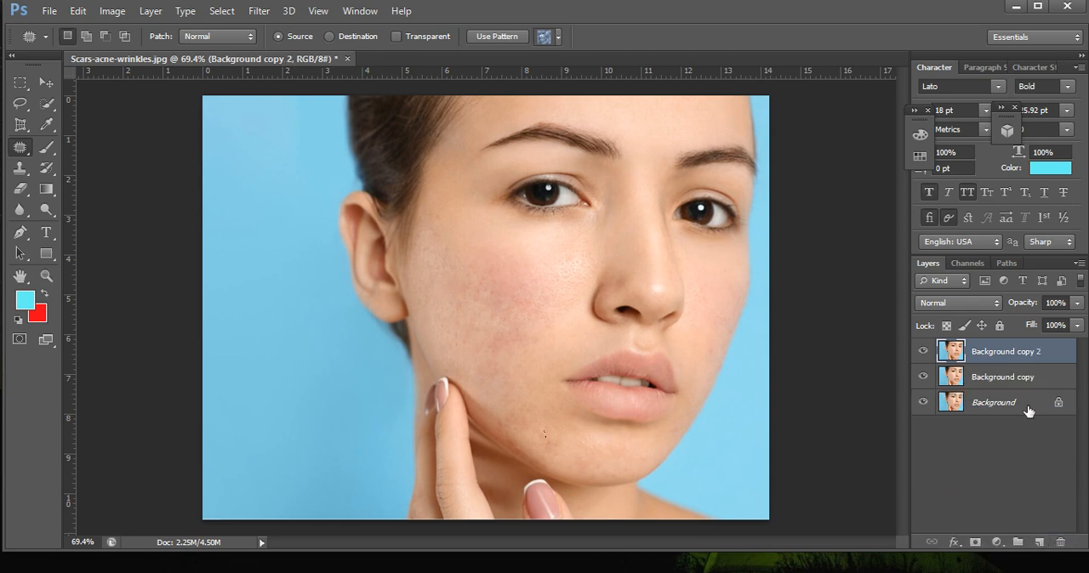
Lock the Background copy layer and make Background copy 2 the active layer.
click(1029, 385)
click(1000, 325)
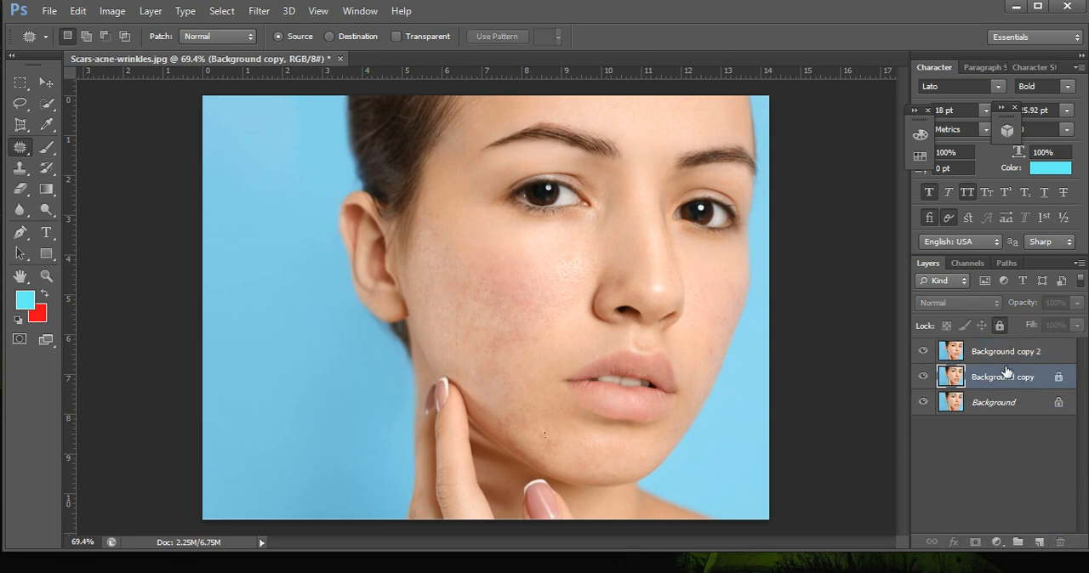
click(989, 356)
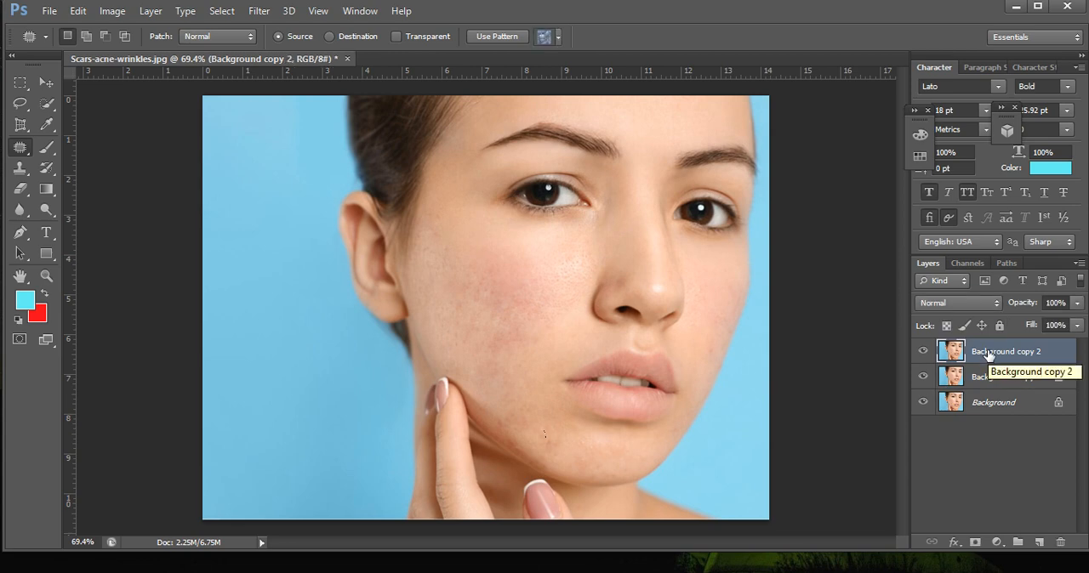
click(1014, 561)
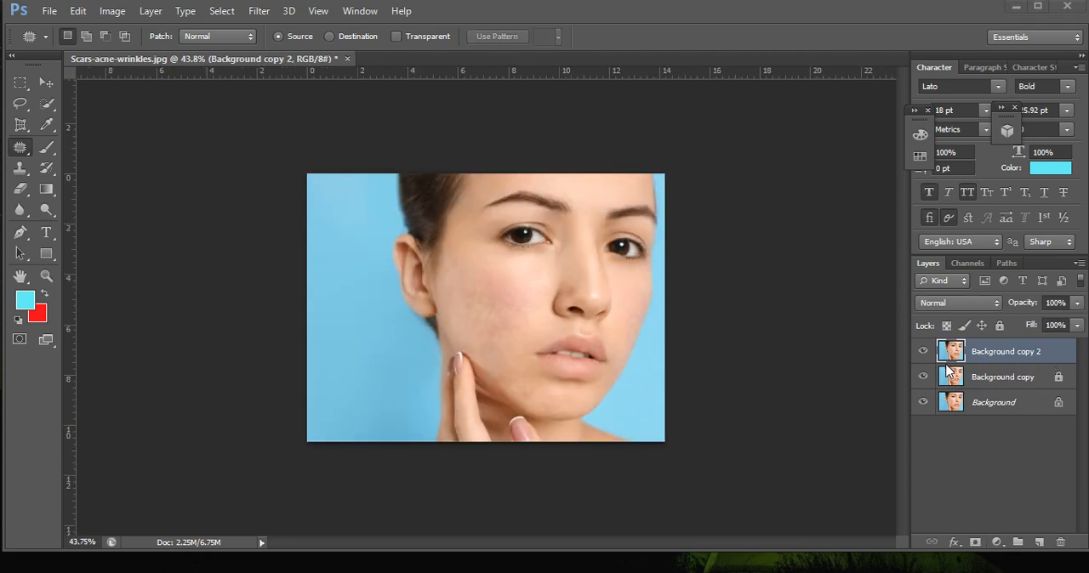
scroll(547, 357, up, 3)
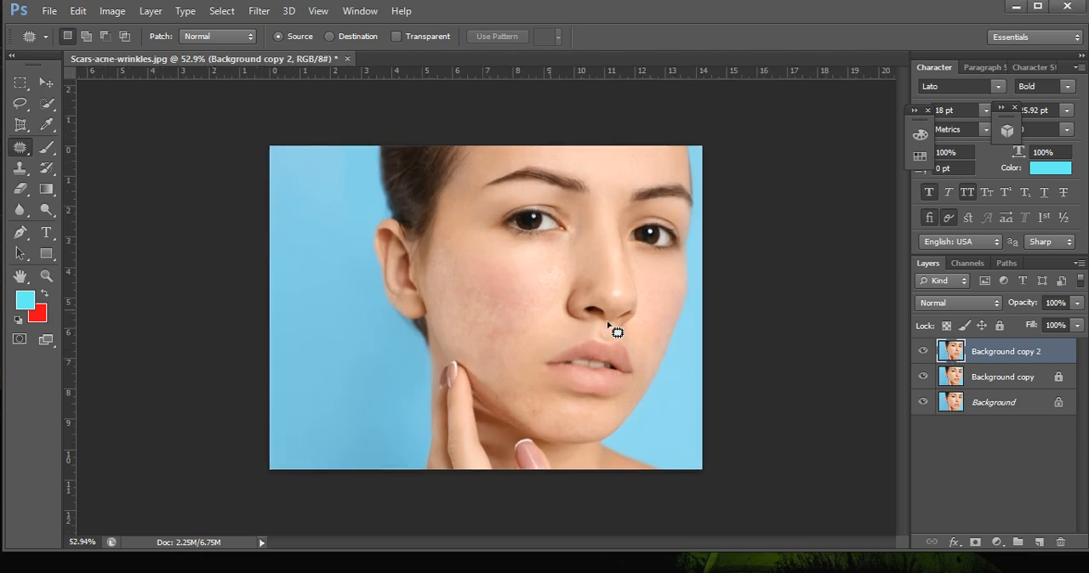
Soften the Background copy 2 layer with a Gaussian Blur with a radius of about 1 pixel.
click(256, 13)
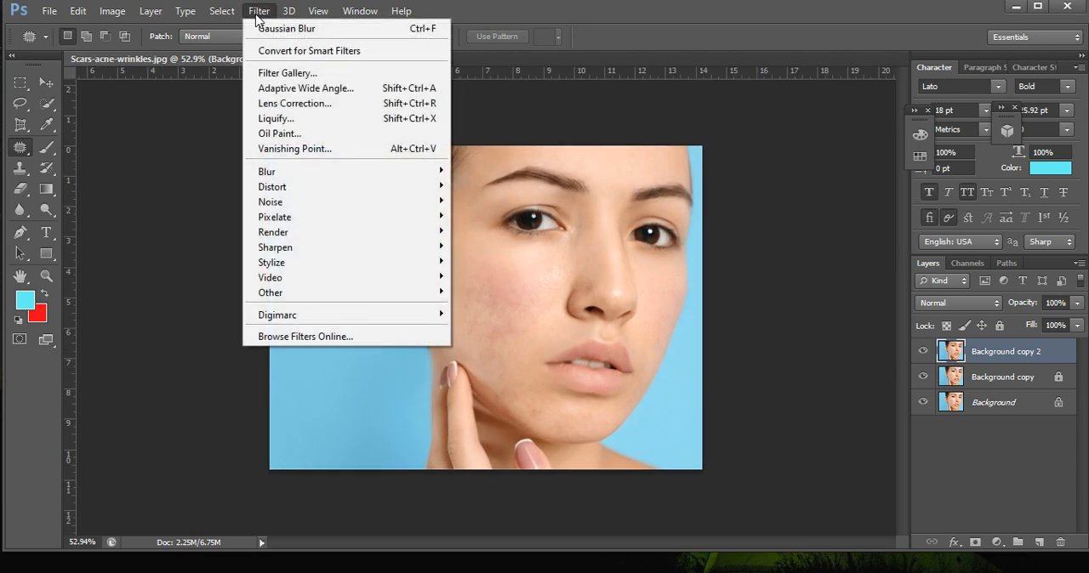
mouse_move(263, 171)
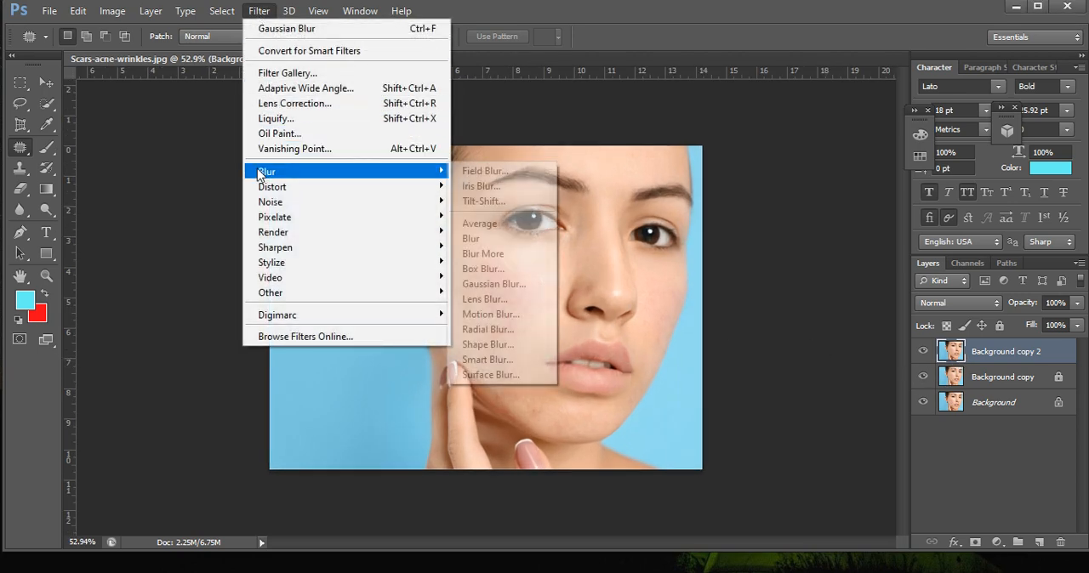
click(511, 287)
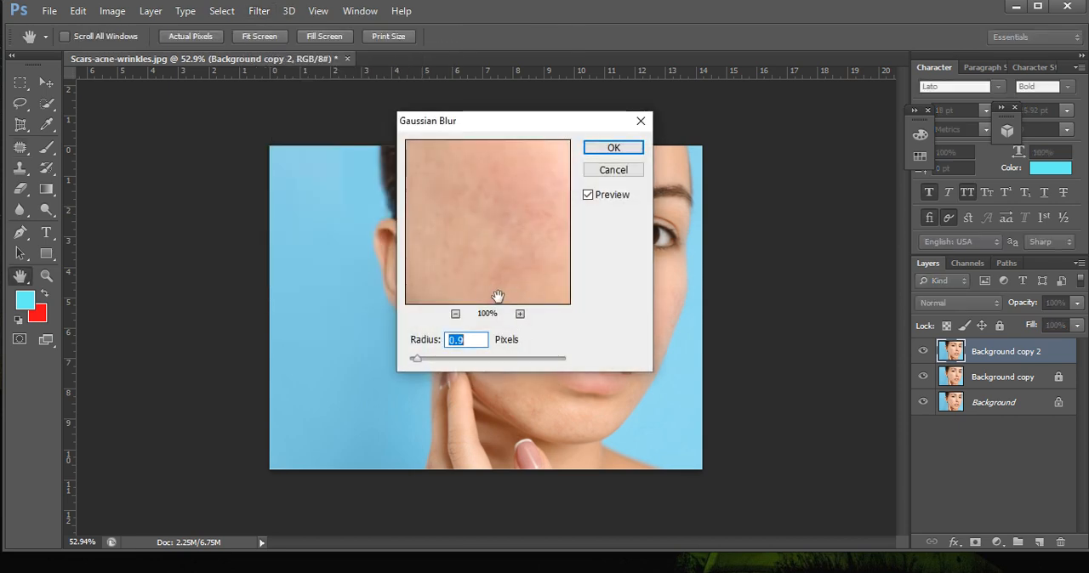
click(455, 314)
key(Down)
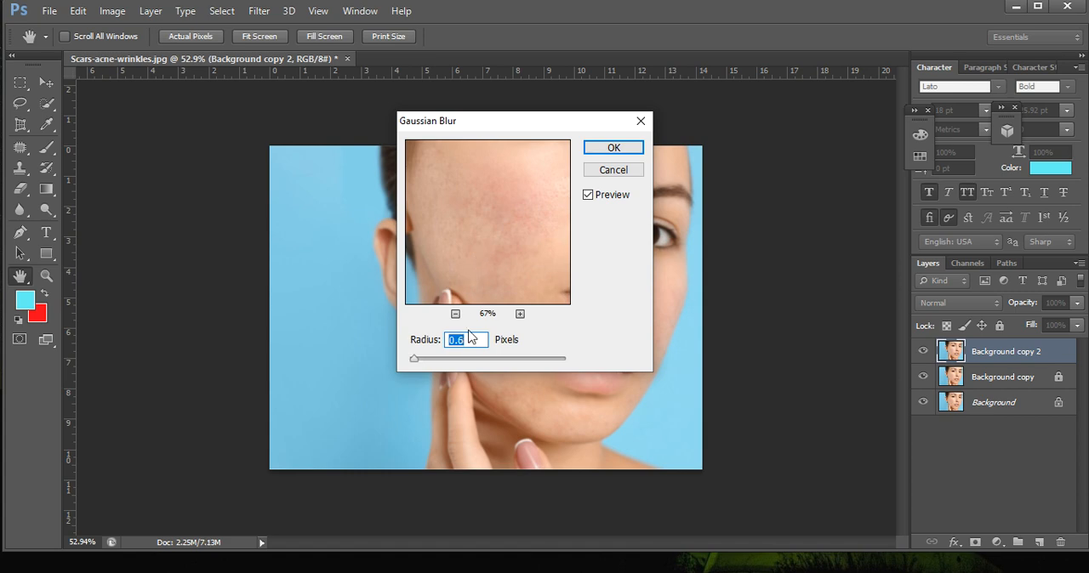
drag(416, 364, 417, 364)
key(Up)
mouse_move(428, 365)
mouse_down()
mouse_move(445, 364)
mouse_move(423, 359)
mouse_up()
text(1.1)
key(Down)
click(613, 148)
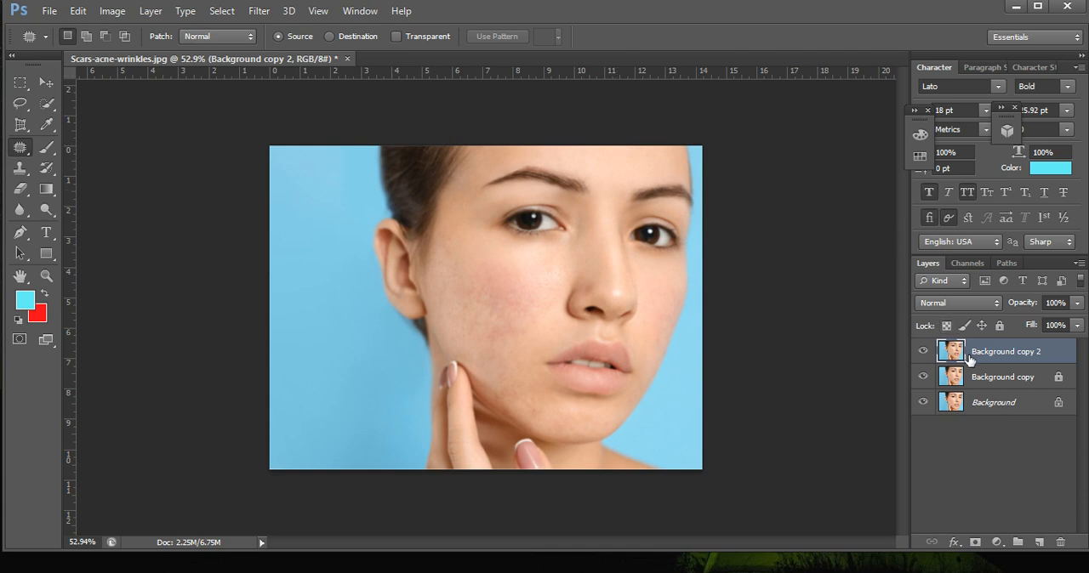
Duplicate the Background copy 2 layer, lock the original, and make Background copy 3 active.
drag(968, 359, 1039, 542)
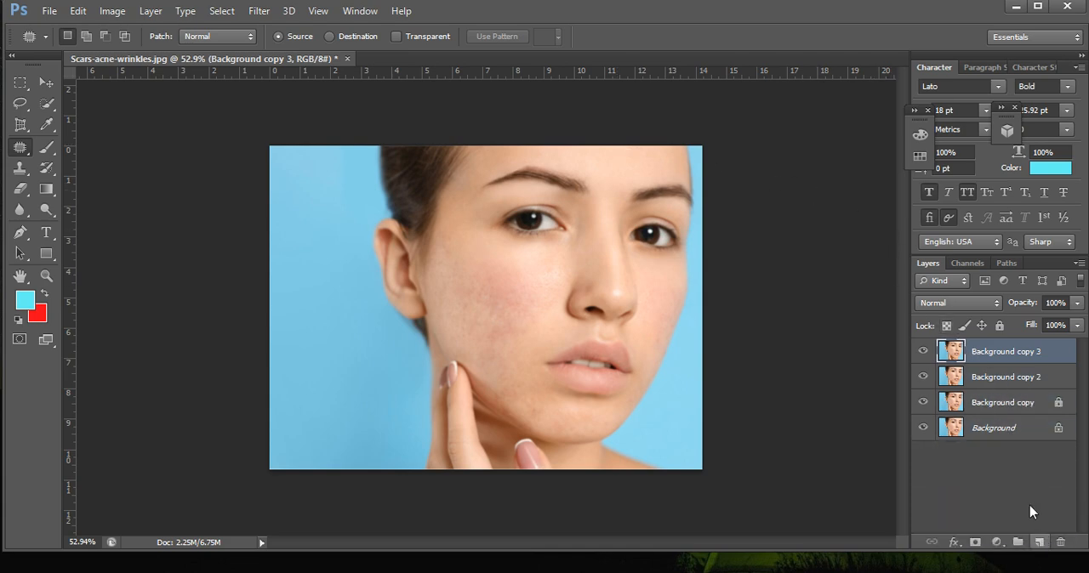
click(1000, 387)
click(1000, 326)
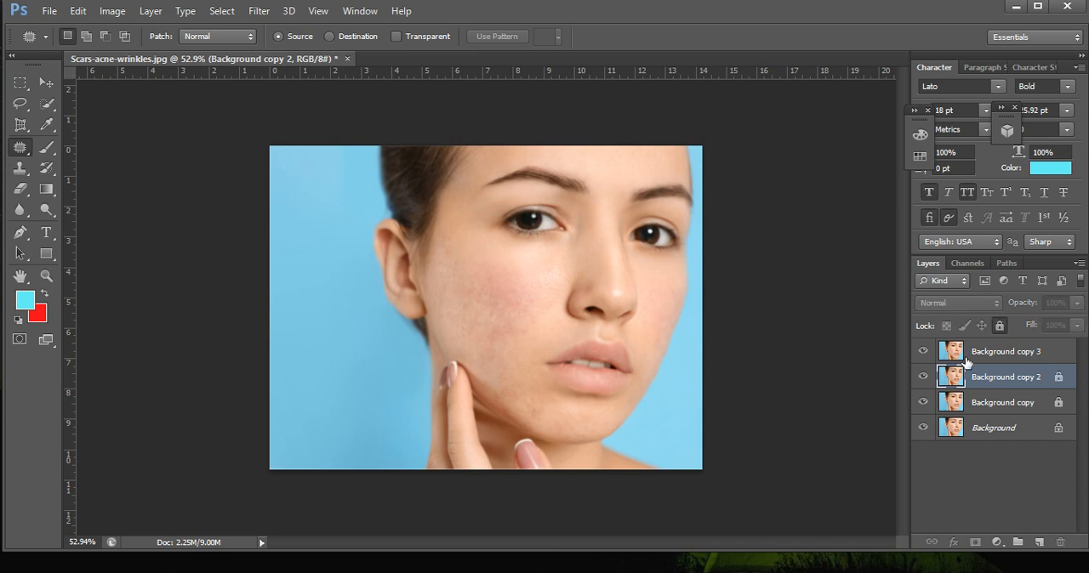
click(960, 356)
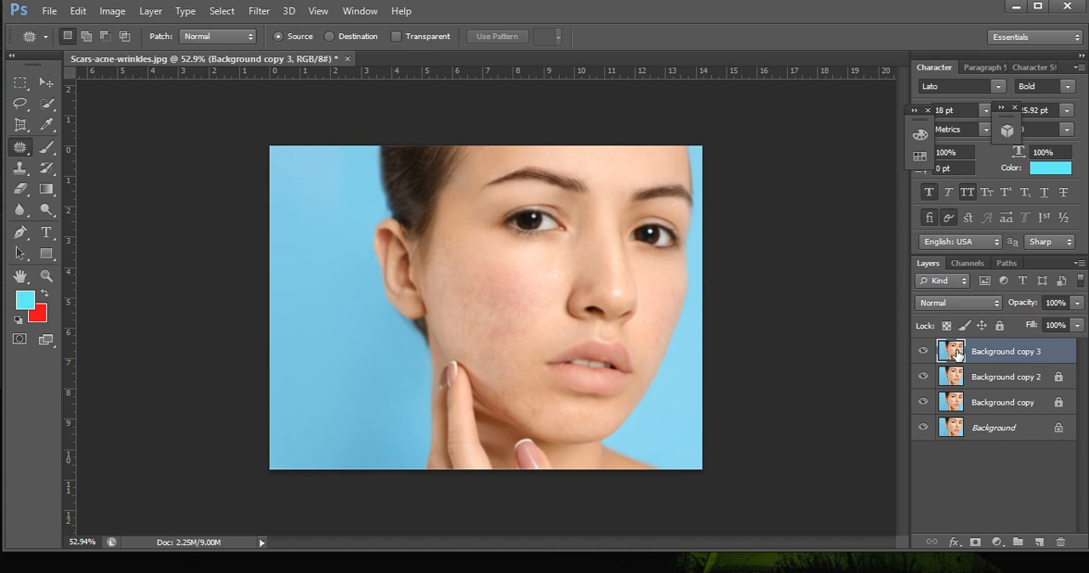
Add a black layer mask to the Background copy 3 layer.
drag(957, 355, 981, 551)
drag(958, 355, 979, 549)
drag(958, 356, 976, 553)
drag(947, 352, 976, 542)
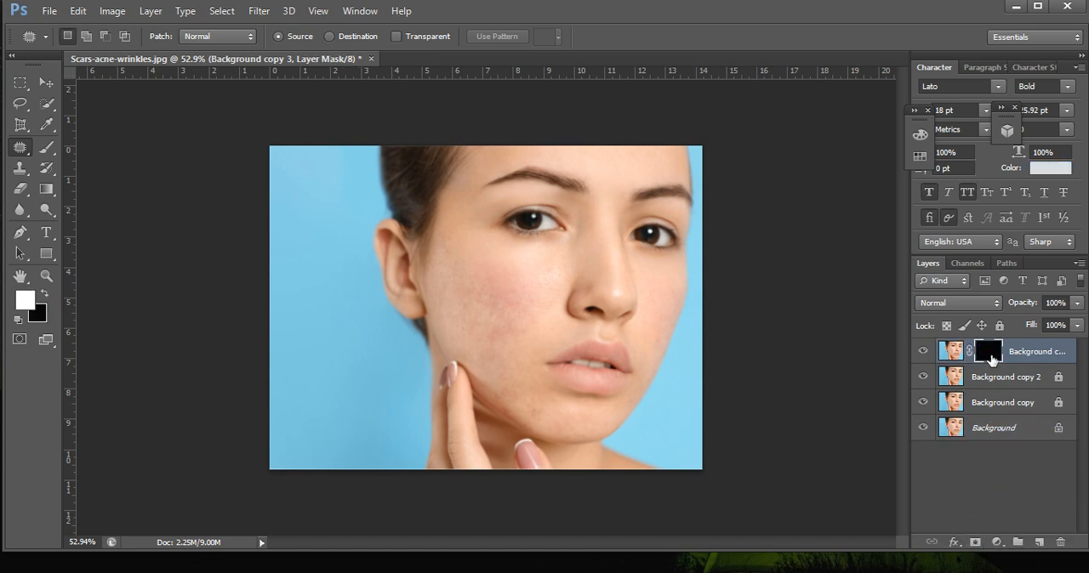
Paint white on the Background copy 3 mask over the scarred cheek below the ear and eye with the Brush tool.
scroll(468, 282, up, 3)
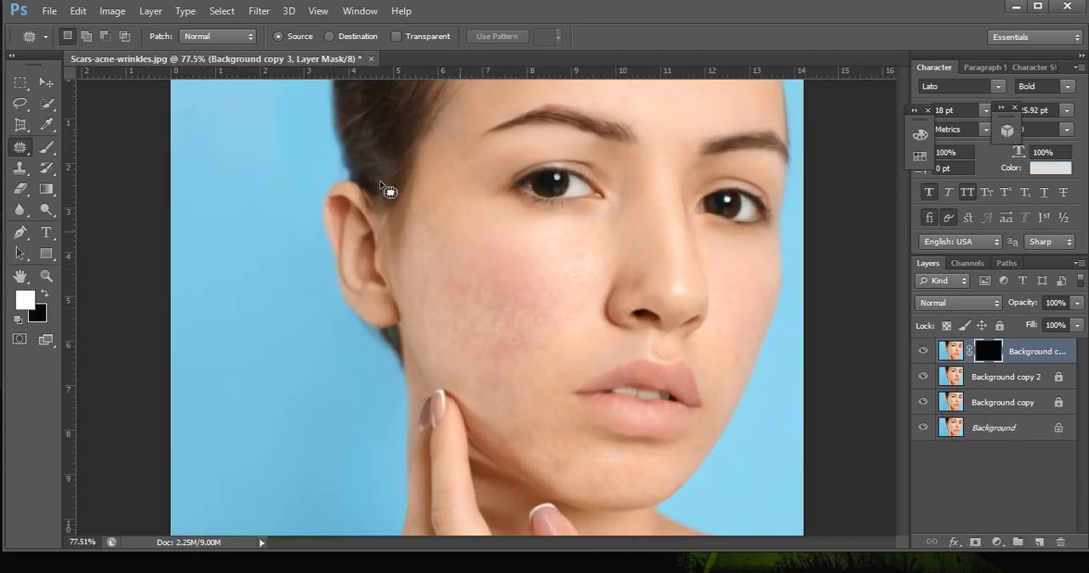
drag(46, 147, 91, 149)
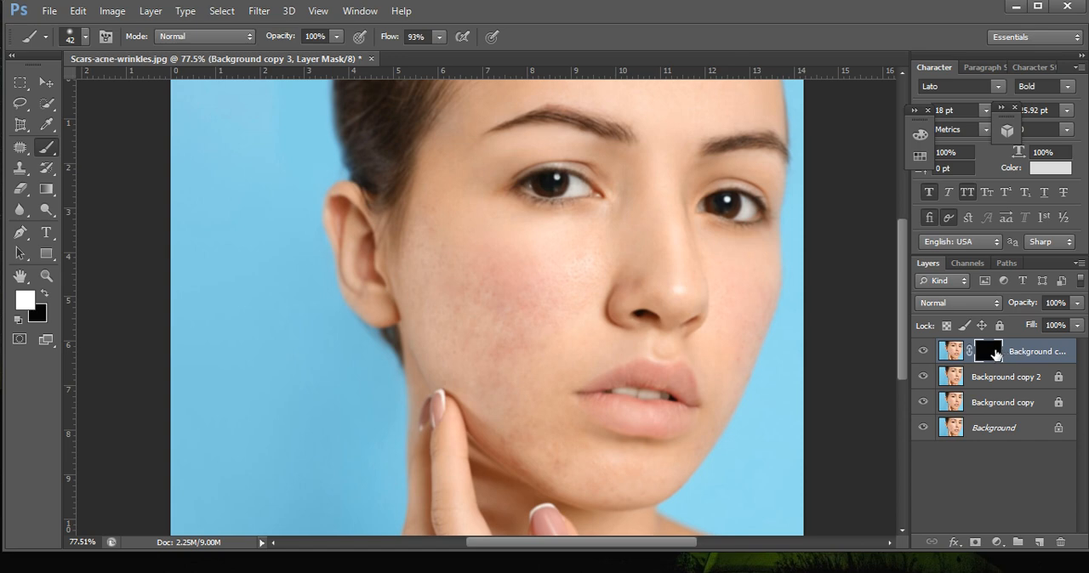
scroll(473, 315, up, 1)
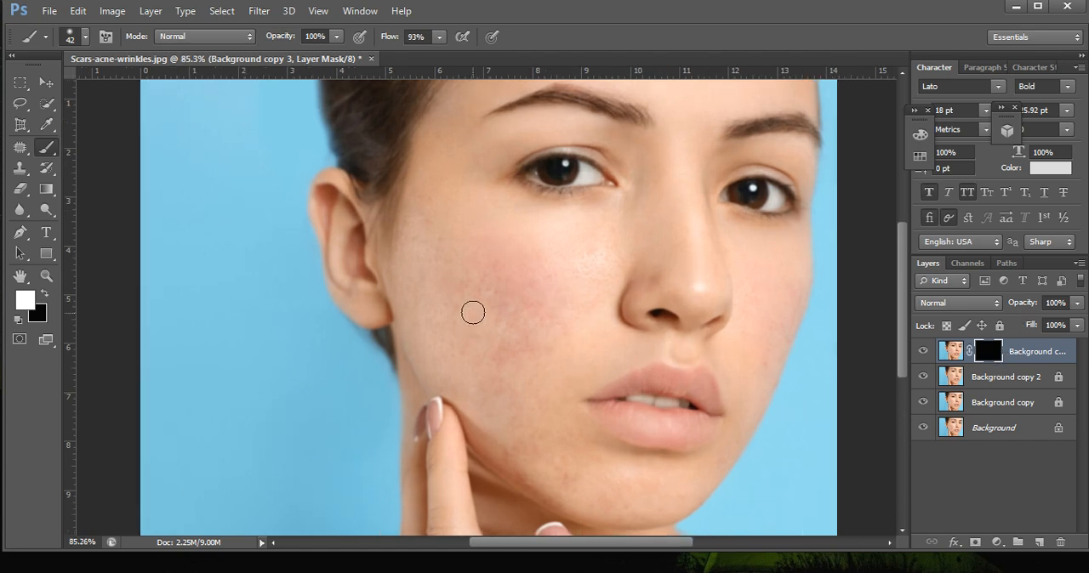
scroll(473, 313, up, 1)
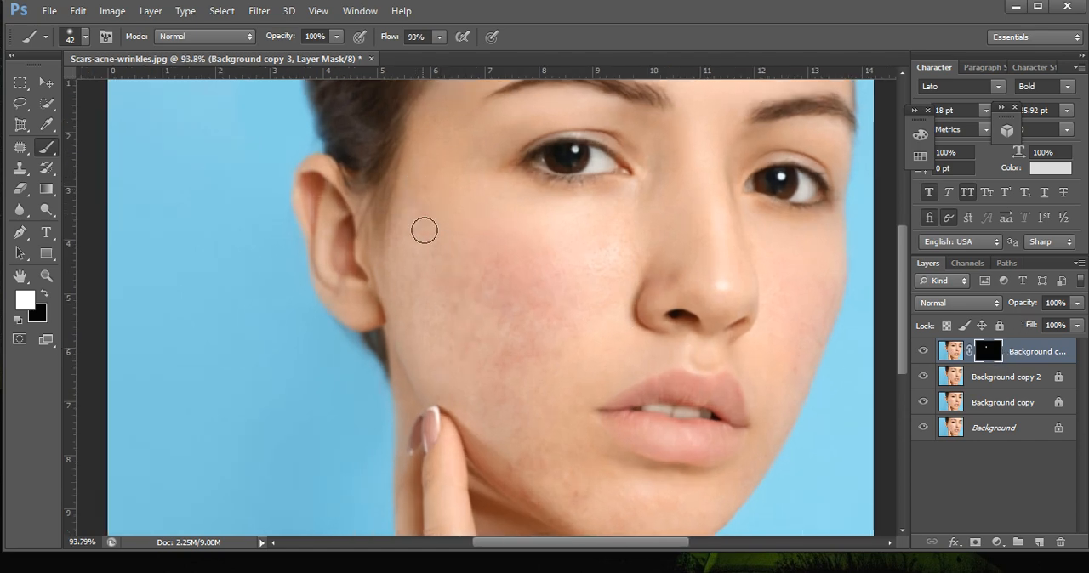
mouse_move(424, 231)
mouse_down()
mouse_move(480, 308)
mouse_move(491, 293)
mouse_move(480, 263)
mouse_move(512, 320)
mouse_move(471, 269)
mouse_move(515, 329)
mouse_move(544, 271)
mouse_move(569, 314)
mouse_move(565, 339)
mouse_move(586, 275)
mouse_move(554, 314)
mouse_move(587, 266)
mouse_move(535, 302)
mouse_move(525, 337)
mouse_move(484, 316)
mouse_move(516, 389)
mouse_move(471, 315)
mouse_move(431, 307)
mouse_move(419, 273)
mouse_move(463, 324)
mouse_move(435, 254)
mouse_move(535, 393)
mouse_move(566, 321)
mouse_move(573, 354)
mouse_move(536, 434)
mouse_move(542, 471)
mouse_move(502, 381)
mouse_move(537, 364)
mouse_move(566, 251)
mouse_move(574, 347)
mouse_move(496, 264)
mouse_move(513, 320)
mouse_move(499, 327)
mouse_move(461, 278)
mouse_move(491, 295)
mouse_up()
scroll(491, 296, down, 2)
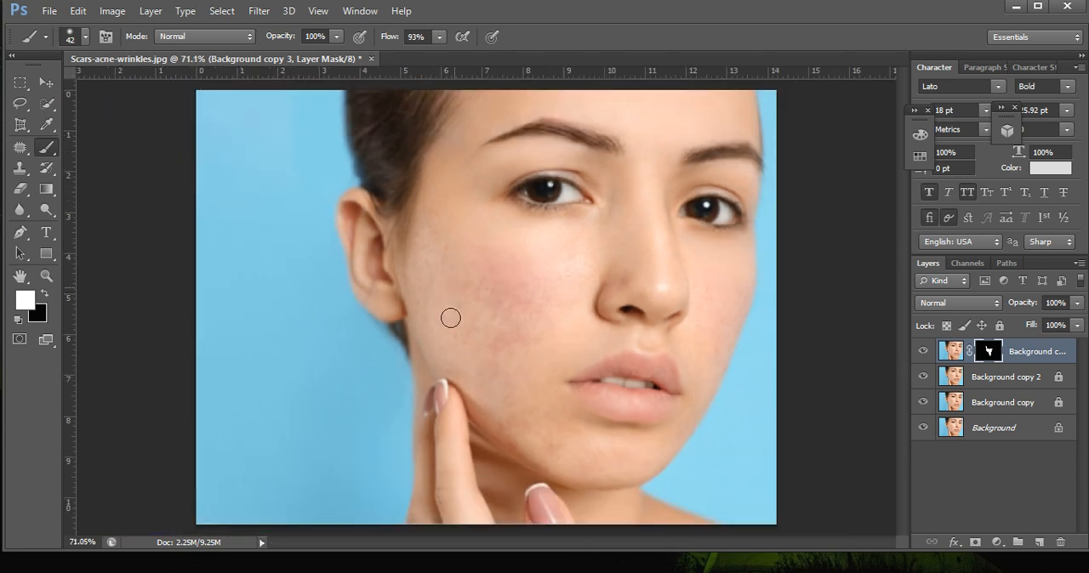
Lower the brush flow to 74% and paint white on the mask over both cheeks, the jaw and the chin.
click(439, 37)
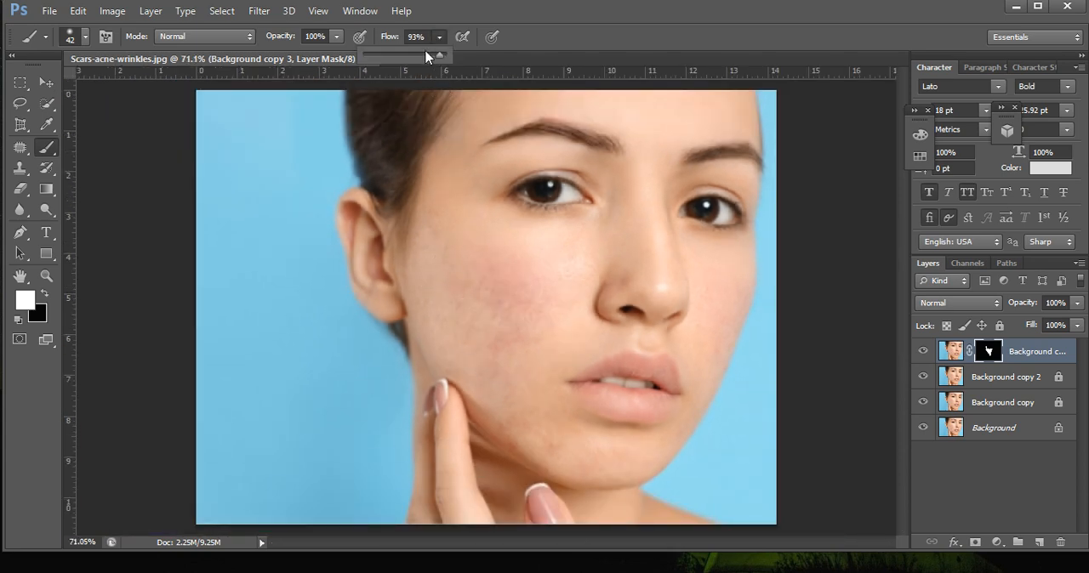
mouse_move(450, 225)
mouse_down()
mouse_move(466, 325)
mouse_move(442, 235)
mouse_move(541, 337)
mouse_move(568, 271)
mouse_move(545, 353)
mouse_move(536, 308)
mouse_move(524, 334)
mouse_up()
click(439, 37)
drag(443, 54, 449, 54)
click(498, 281)
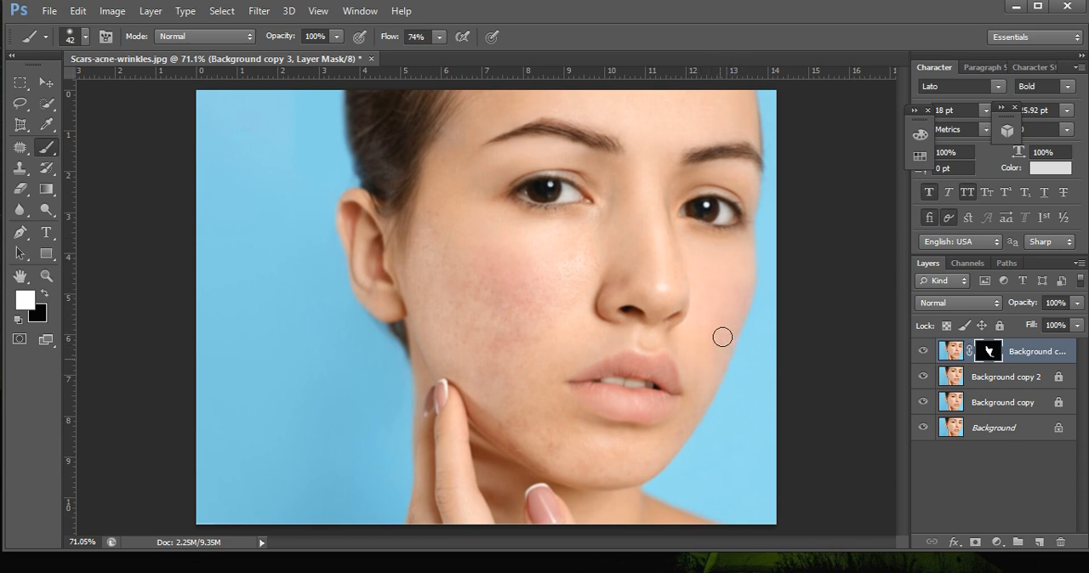
mouse_move(723, 338)
mouse_down()
mouse_move(706, 404)
mouse_move(683, 434)
mouse_move(641, 454)
mouse_up()
scroll(474, 290, up, 1)
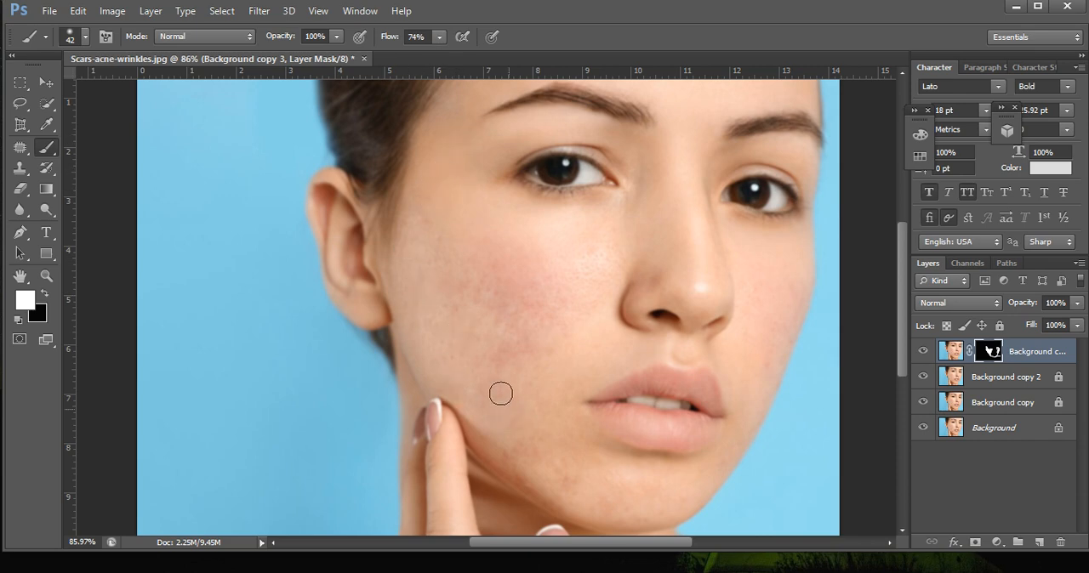
Paint more of the facial skin into the mask at 37% brush flow, and raise the flow to 56%.
drag(437, 38, 410, 55)
scroll(660, 229, down, 3)
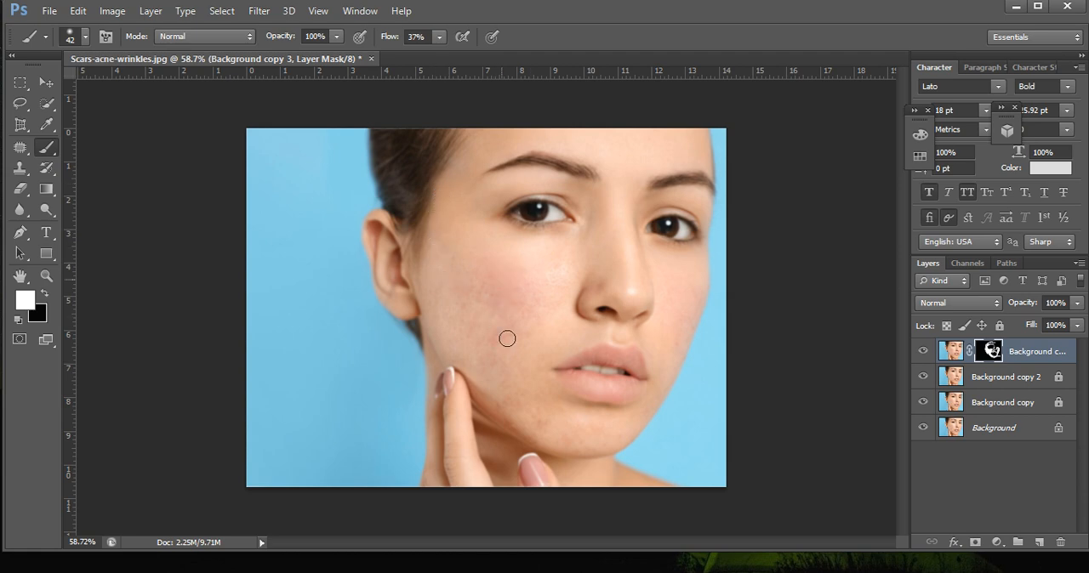
scroll(501, 329, up, 1)
click(439, 37)
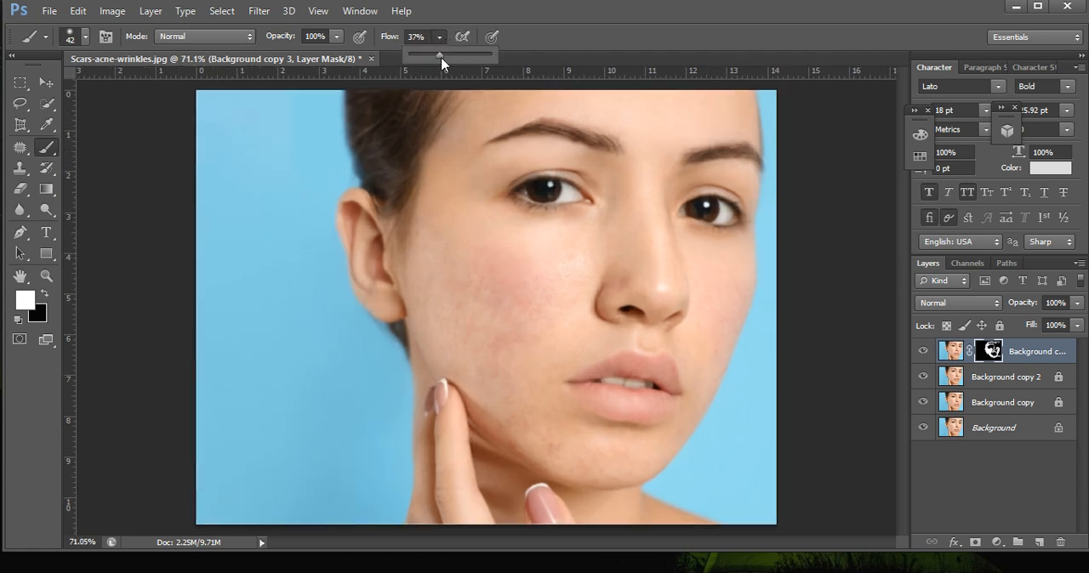
drag(442, 56, 458, 56)
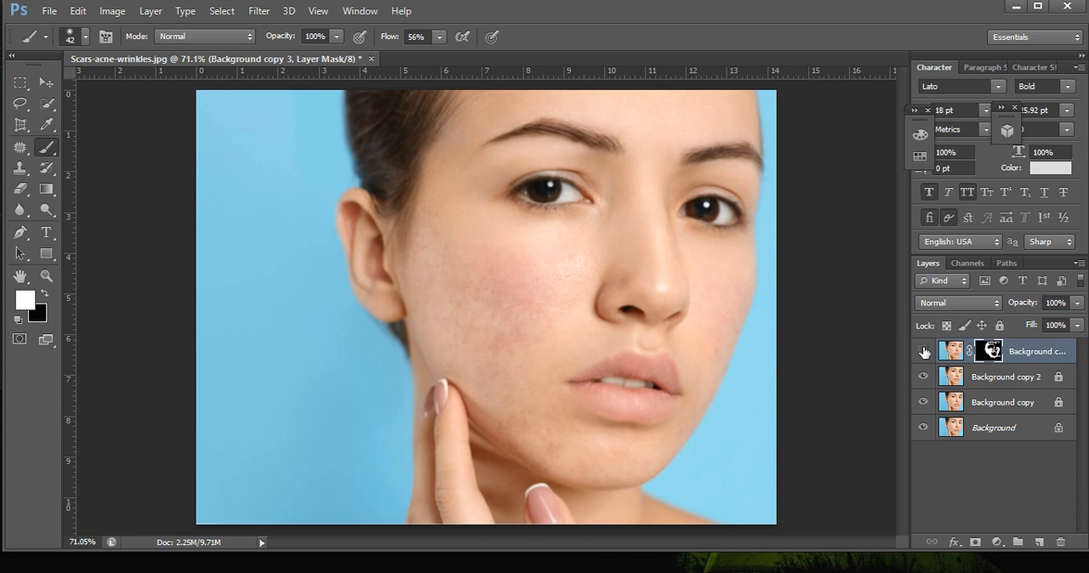
Toggle the visibility of the retouched layers over the original Background to compare the face before and after.
click(923, 428)
click(924, 351)
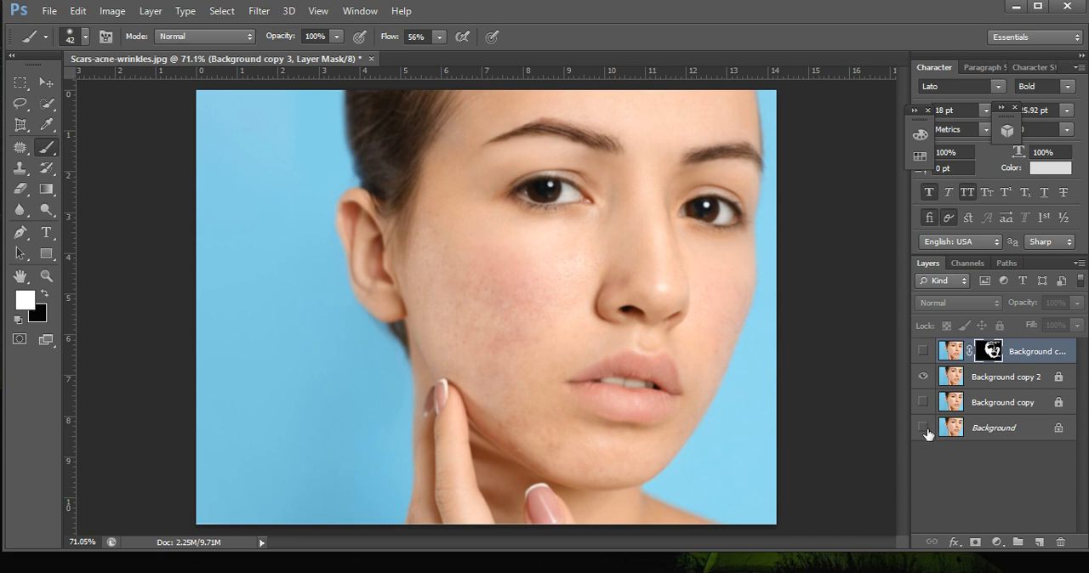
click(922, 377)
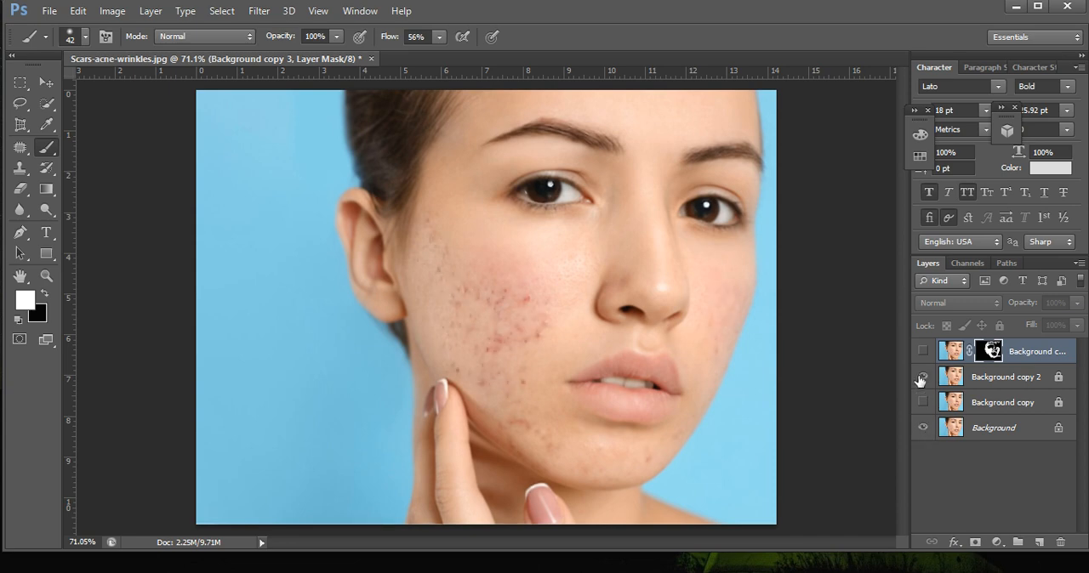
click(920, 378)
click(921, 379)
click(921, 381)
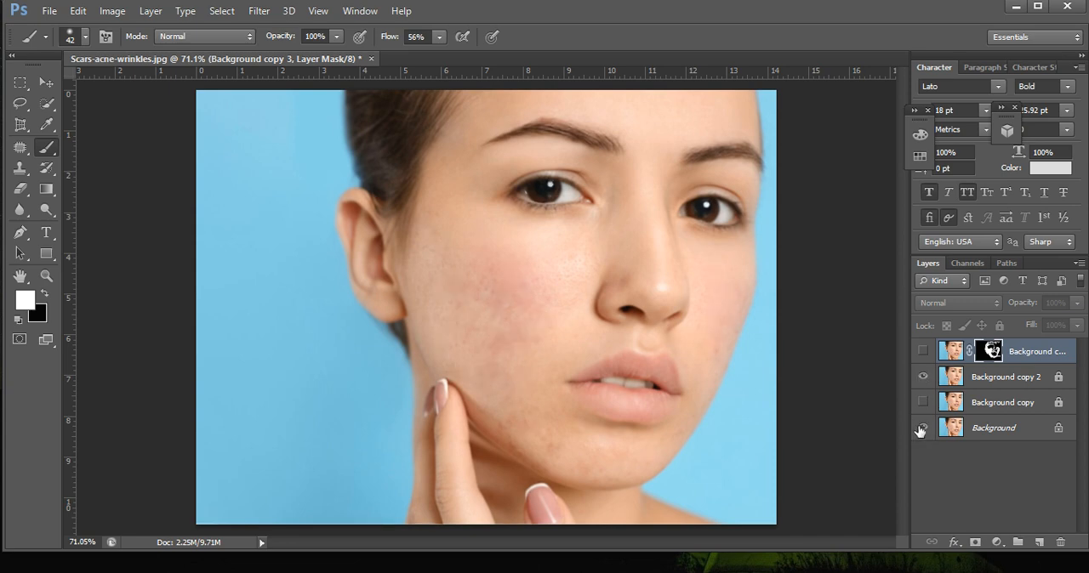
click(924, 351)
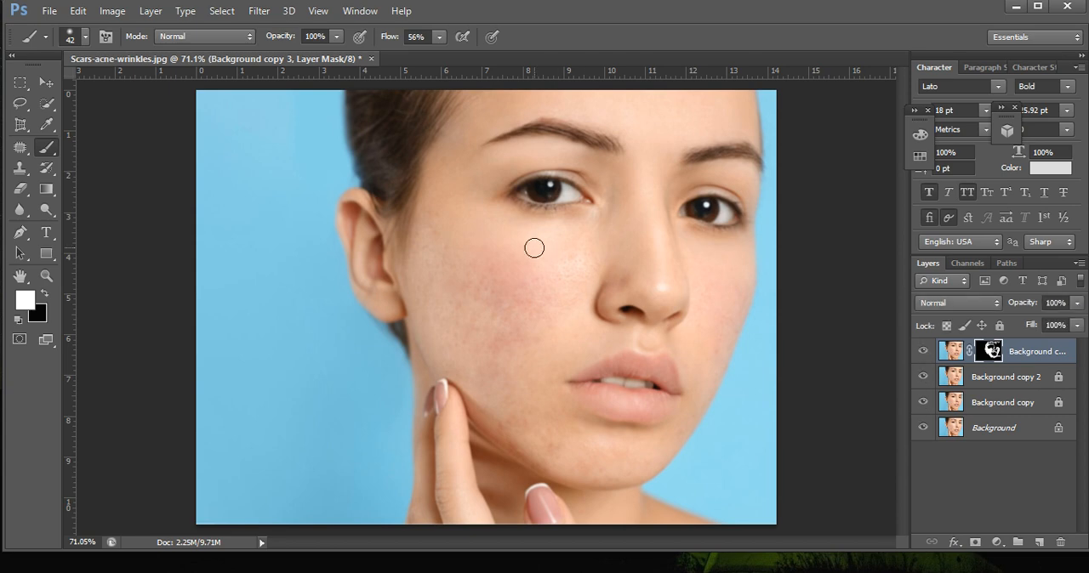
Stamp all visible layers into a new merged layer at the top of the layer stack.
scroll(552, 260, down, 1)
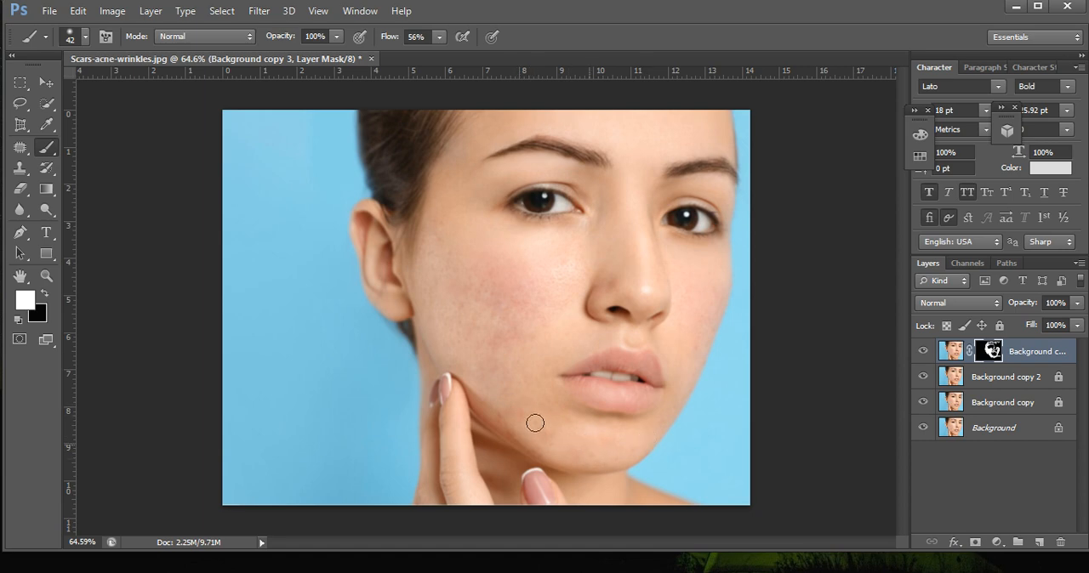
scroll(499, 336, down, 1)
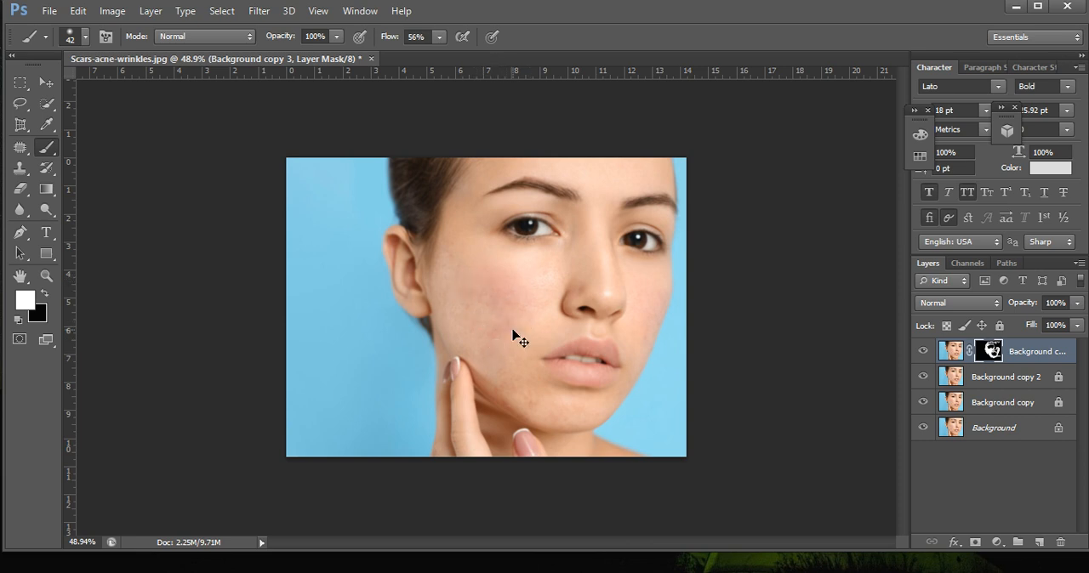
key(ctrl+alt+shift+e)
ctrl+alt+shift+click(513, 330)
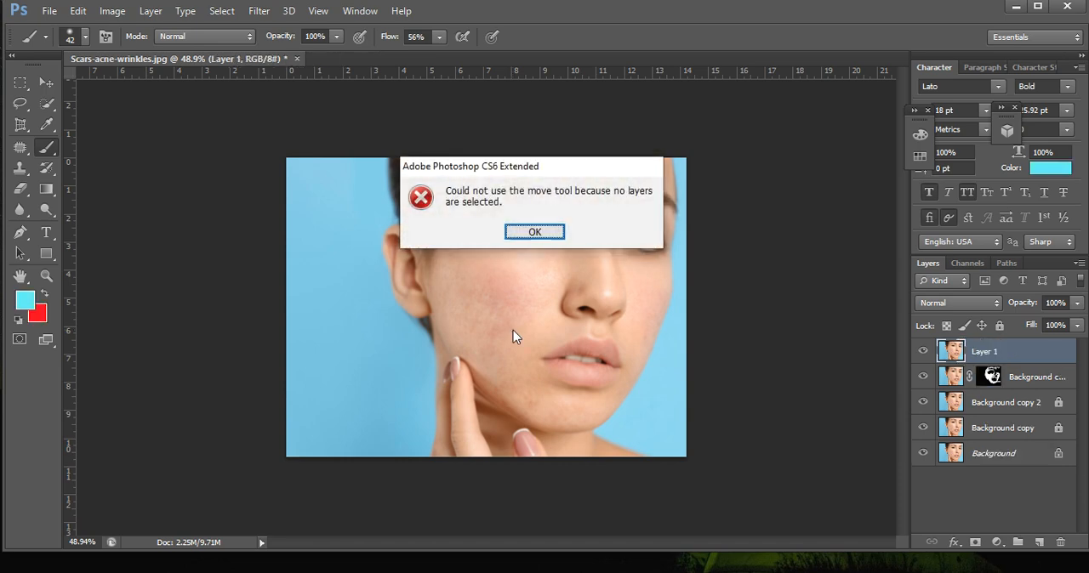
click(535, 233)
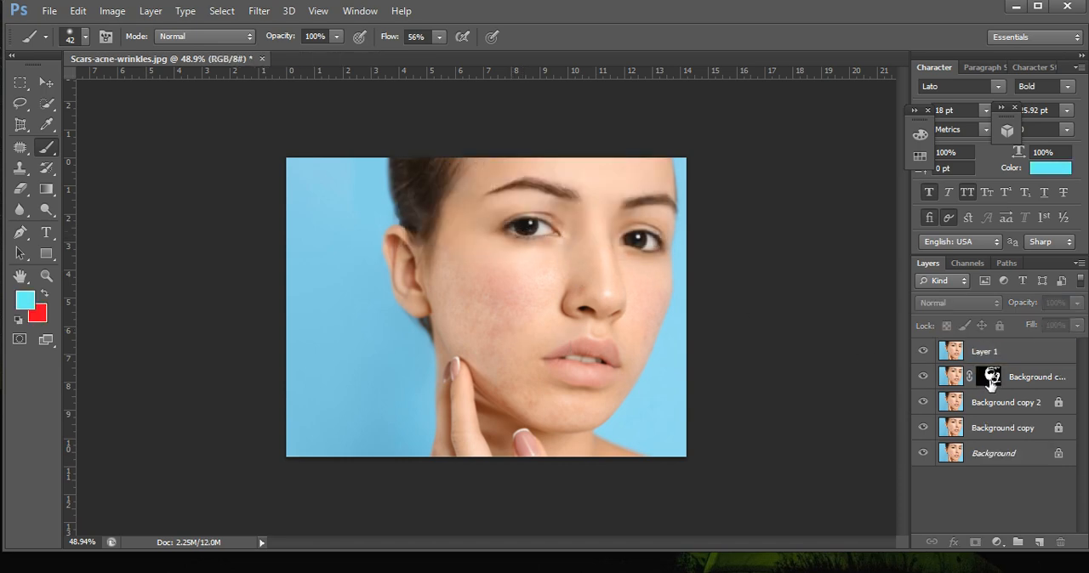
drag(975, 351, 1060, 541)
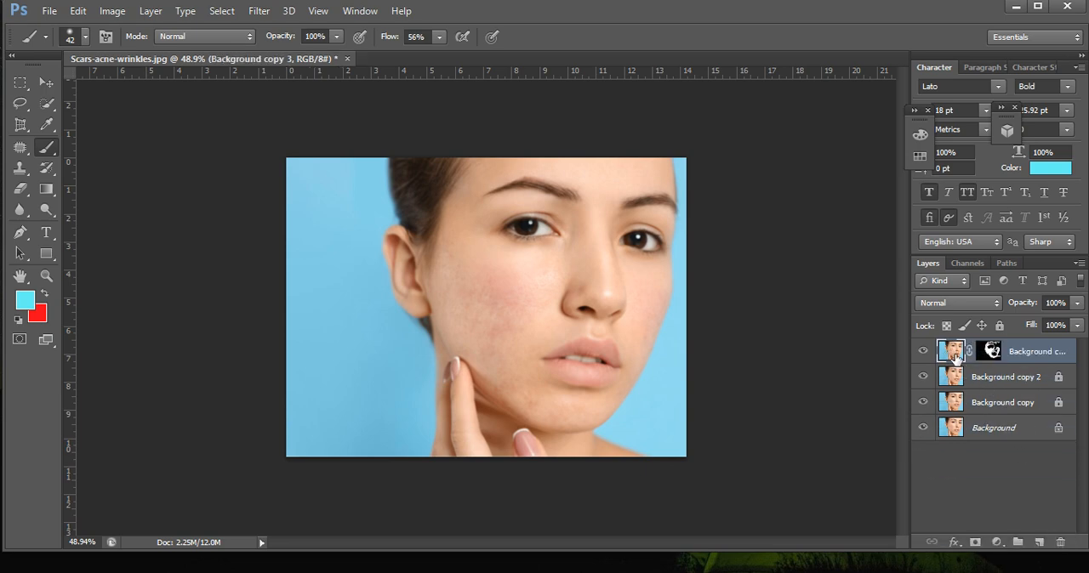
key(ctrl+z)
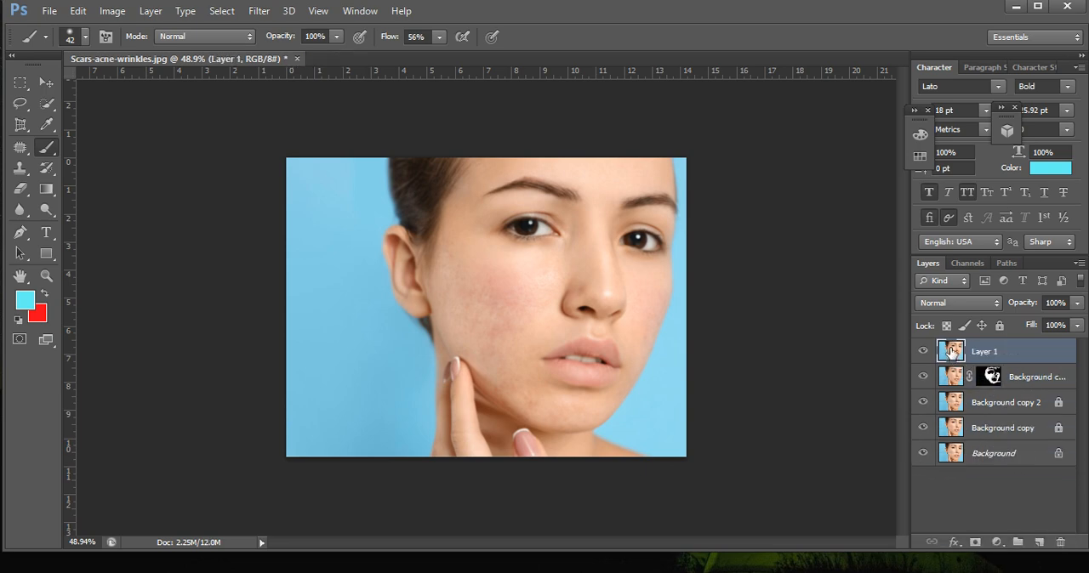
Duplicate Layer 1 as Layer 1 copy, lock the original Layer 1, and make the copy the active layer.
right_click(952, 351)
click(1024, 352)
right_click(1023, 352)
click(741, 128)
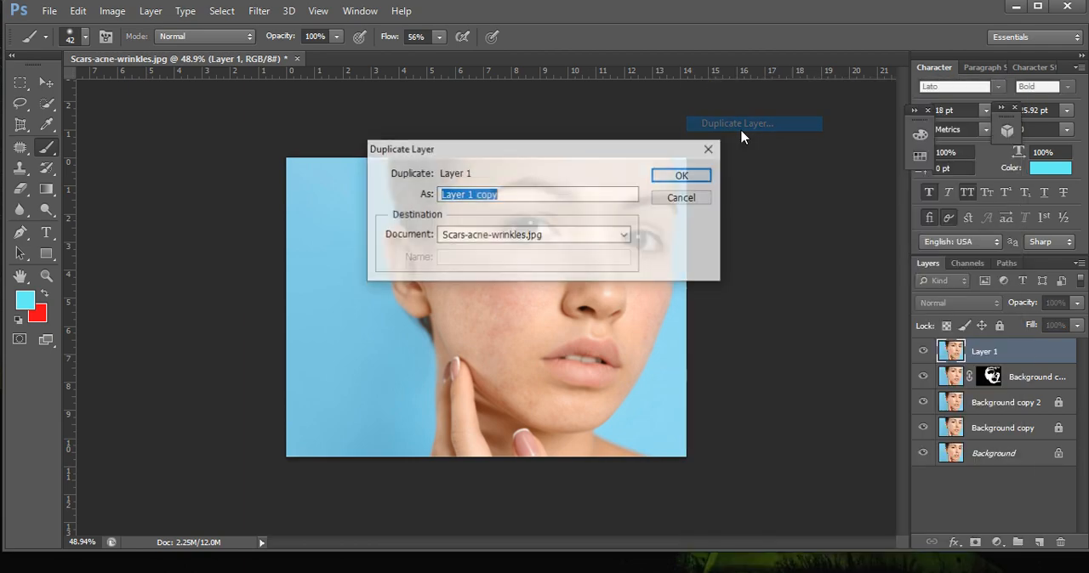
click(683, 176)
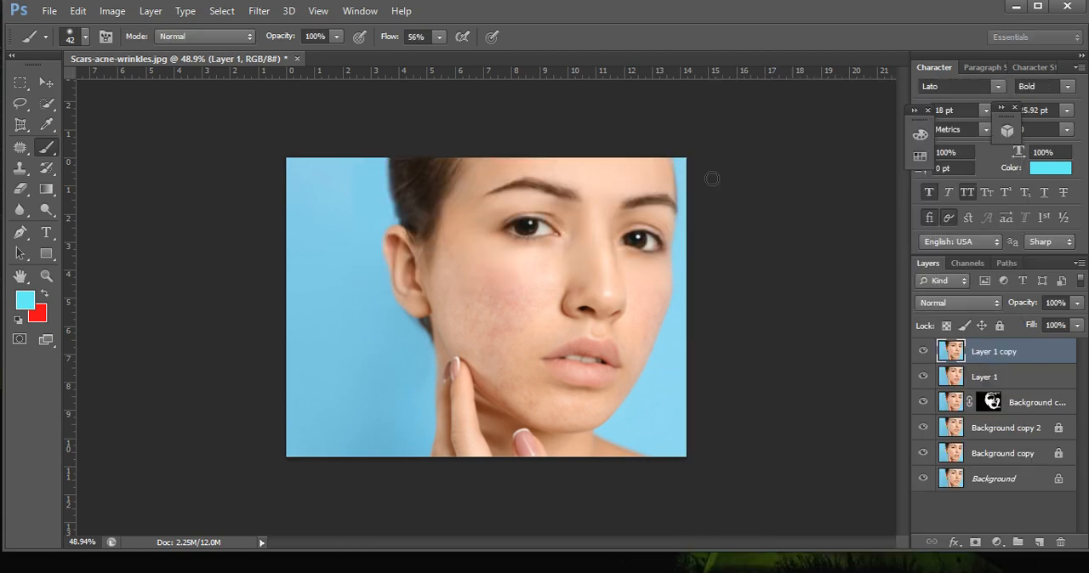
click(1046, 377)
click(1002, 327)
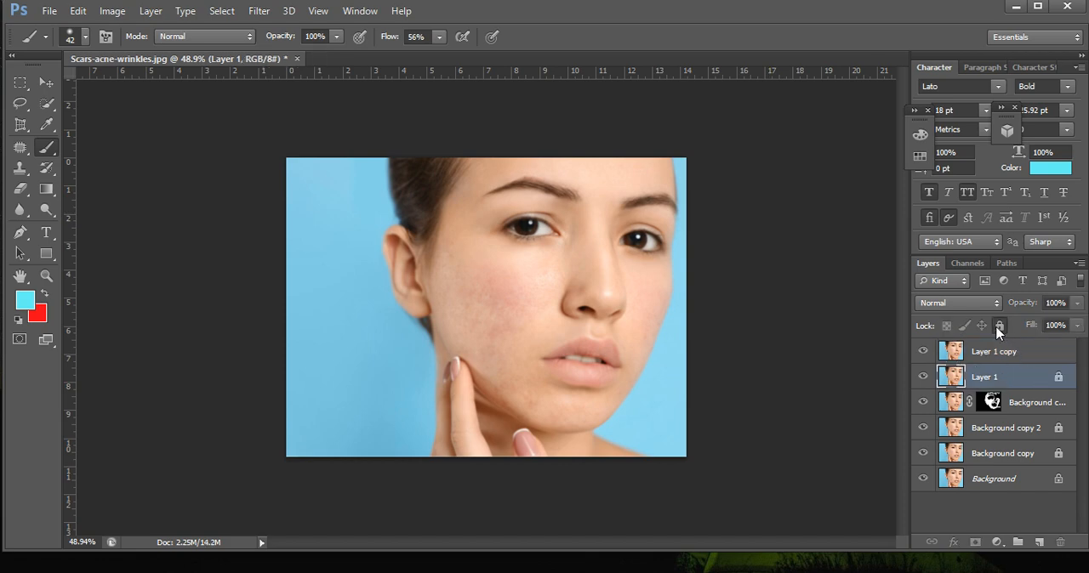
click(975, 356)
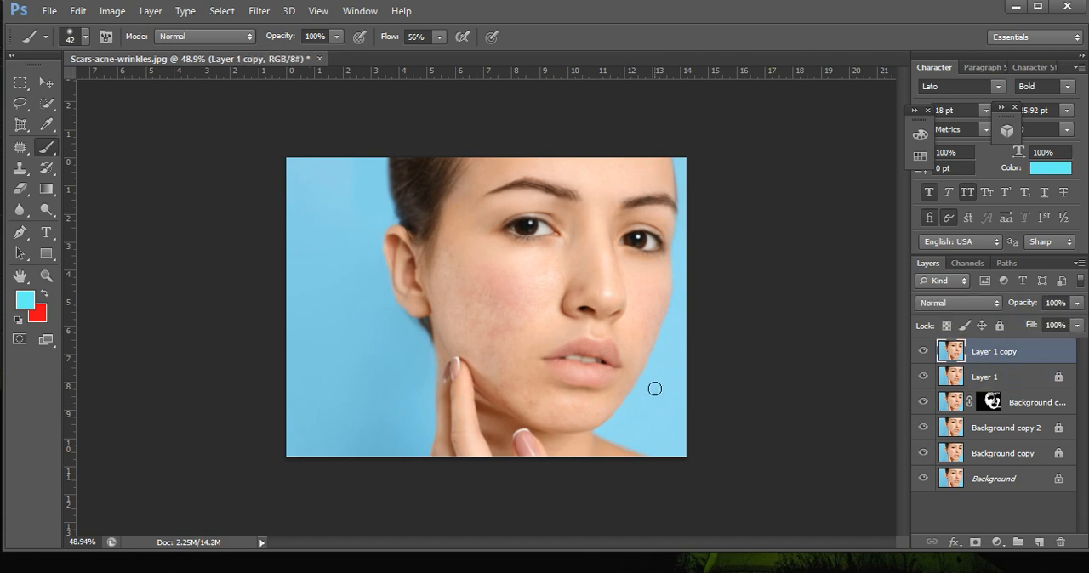
Add a new empty layer above Layer 1 copy and activate the Brush tool.
scroll(654, 387, up, 2)
scroll(568, 278, down, 1)
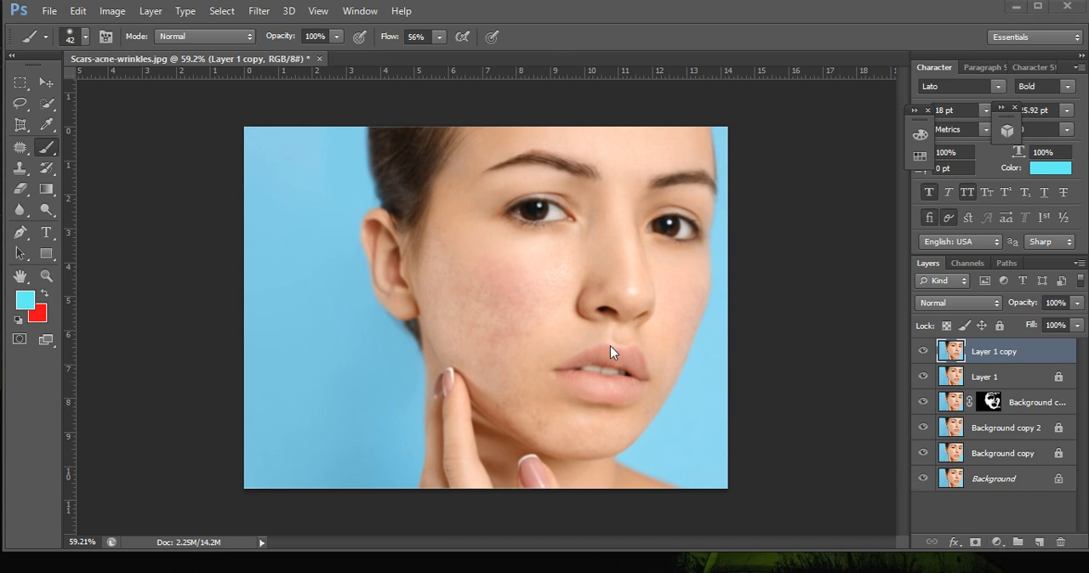
scroll(610, 346, up, 1)
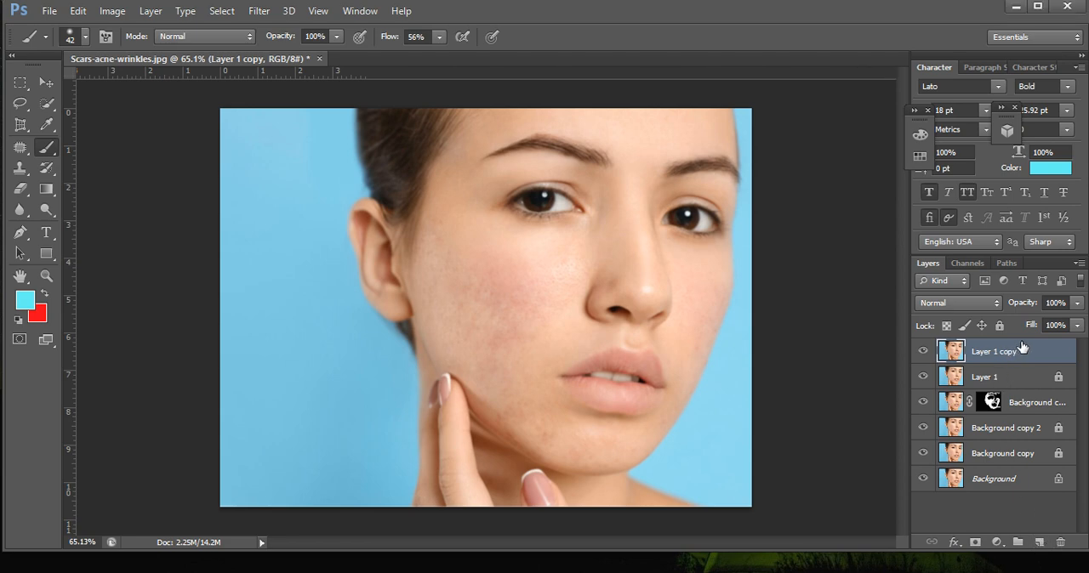
click(1039, 543)
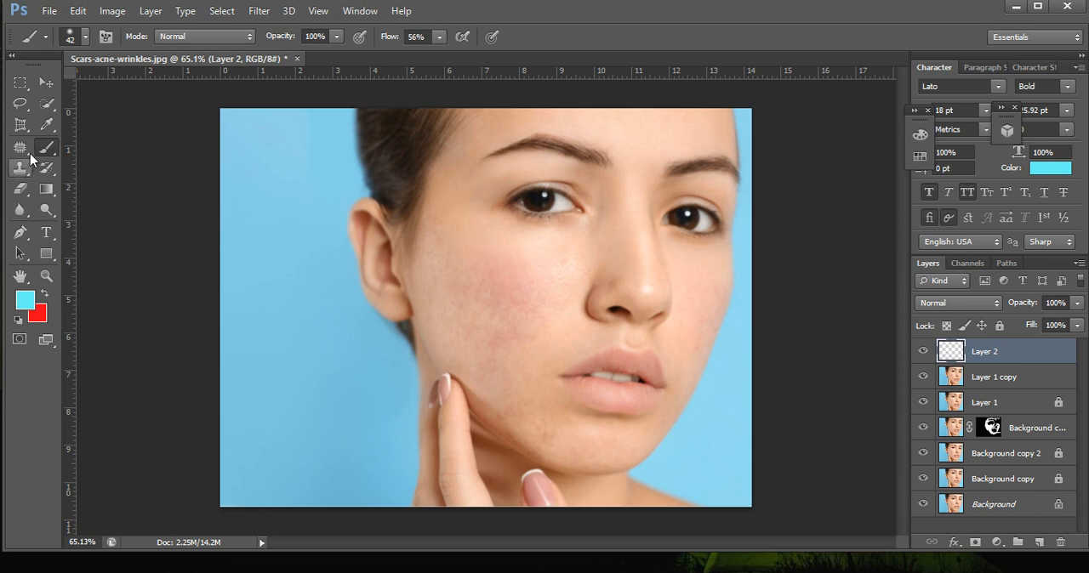
right_click(41, 150)
click(95, 148)
Change the painting colour to bright red, fd002a.
click(1055, 169)
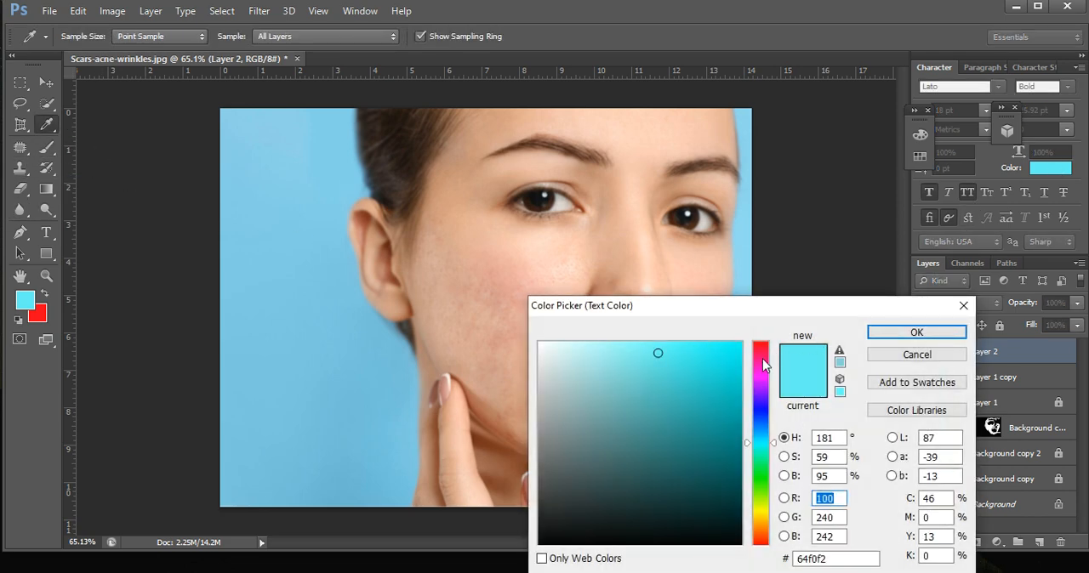
click(761, 363)
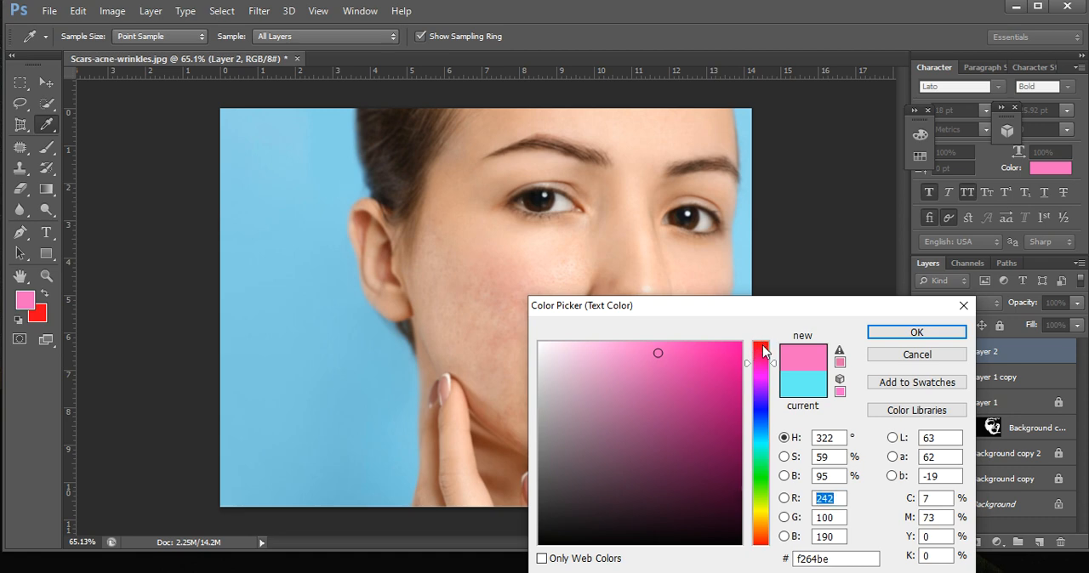
click(762, 381)
click(722, 348)
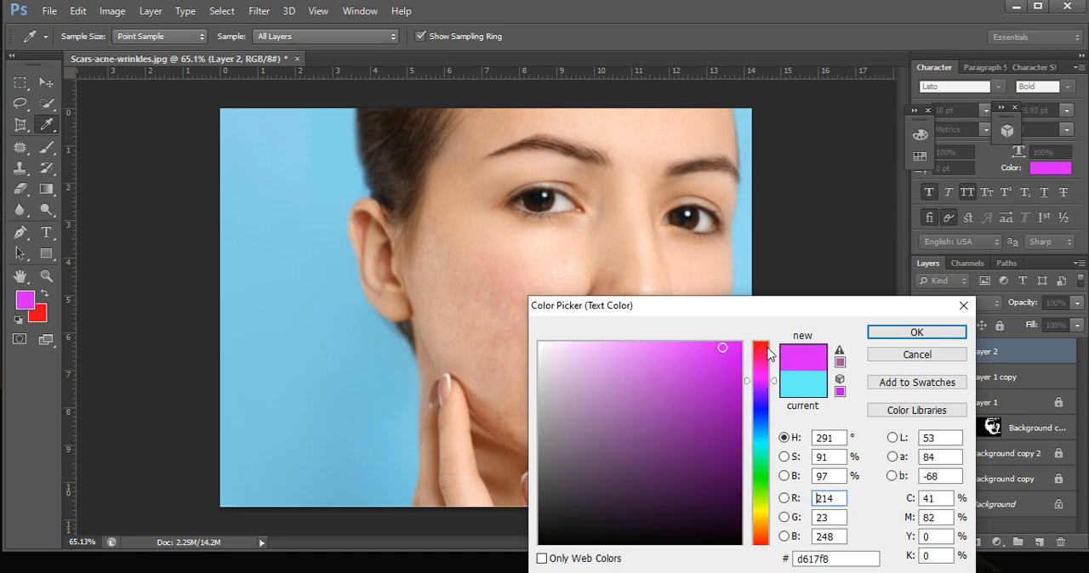
click(764, 348)
drag(724, 348, 744, 344)
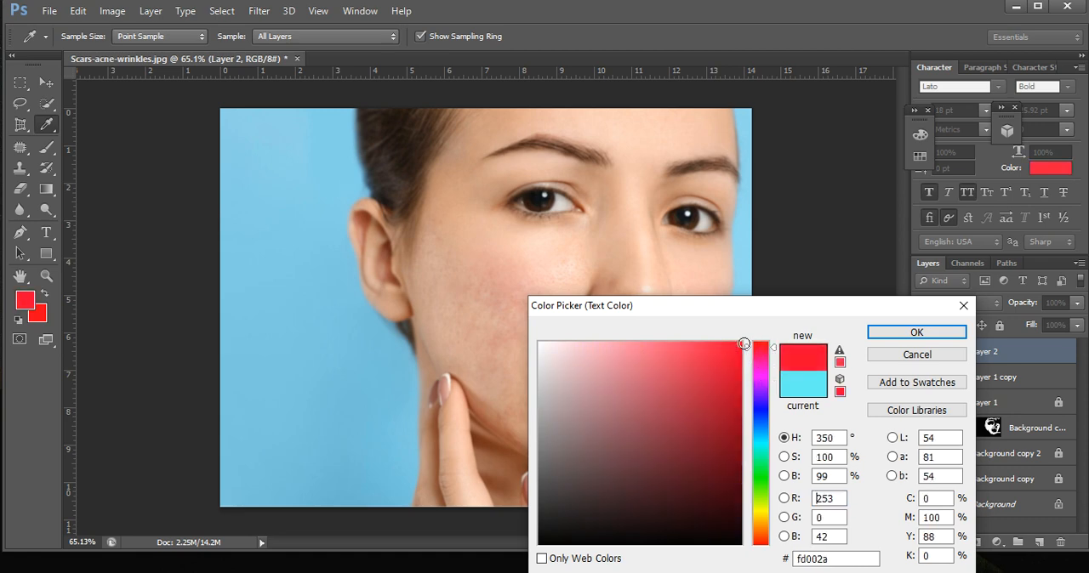
click(929, 331)
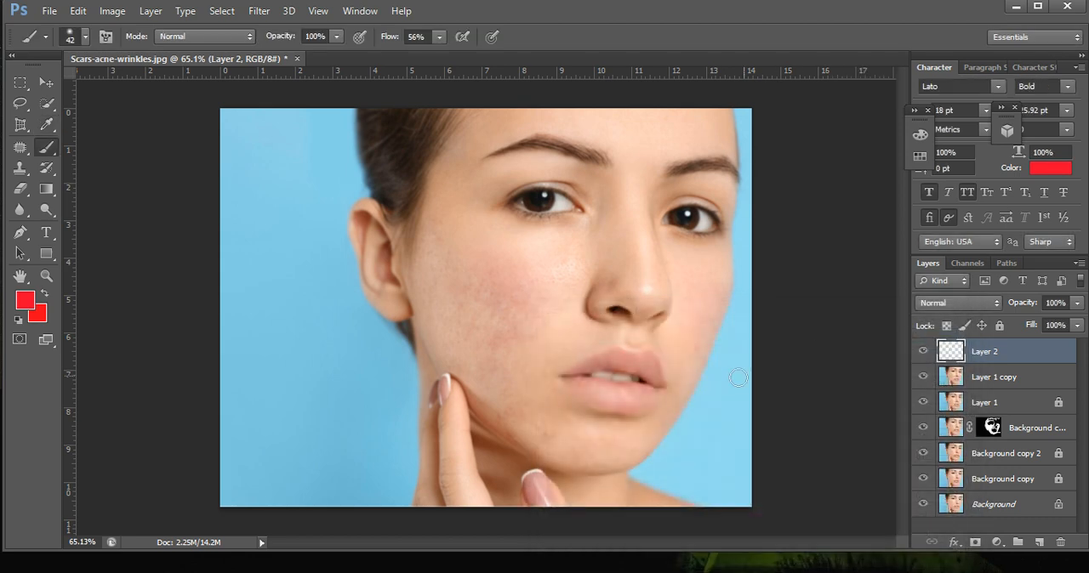
Set the brush size to 28 px and paint red over the main part of the upper lip on Layer 2.
scroll(608, 385, up, 5)
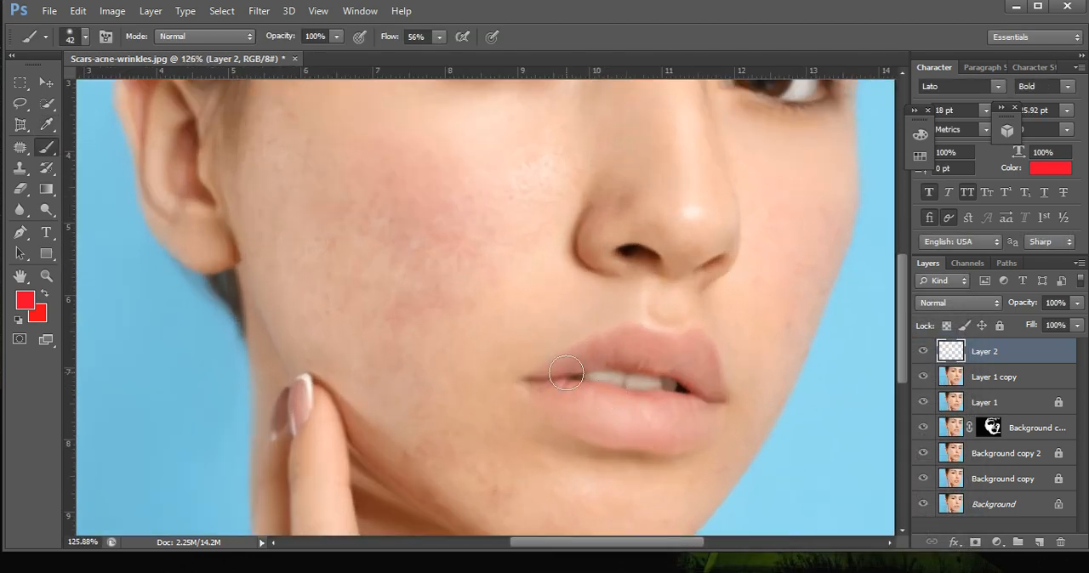
right_click(601, 369)
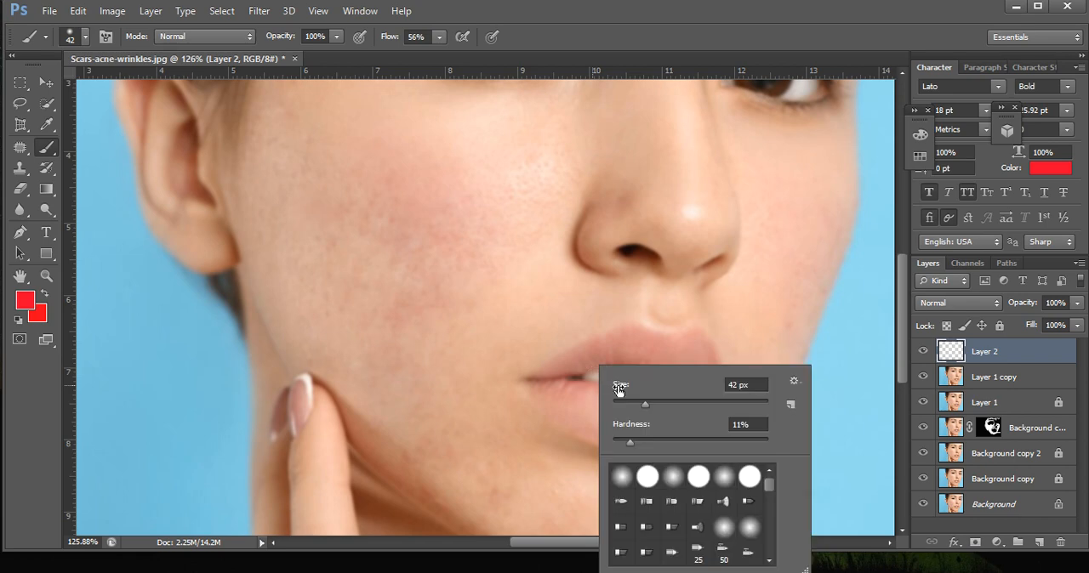
drag(650, 405, 633, 404)
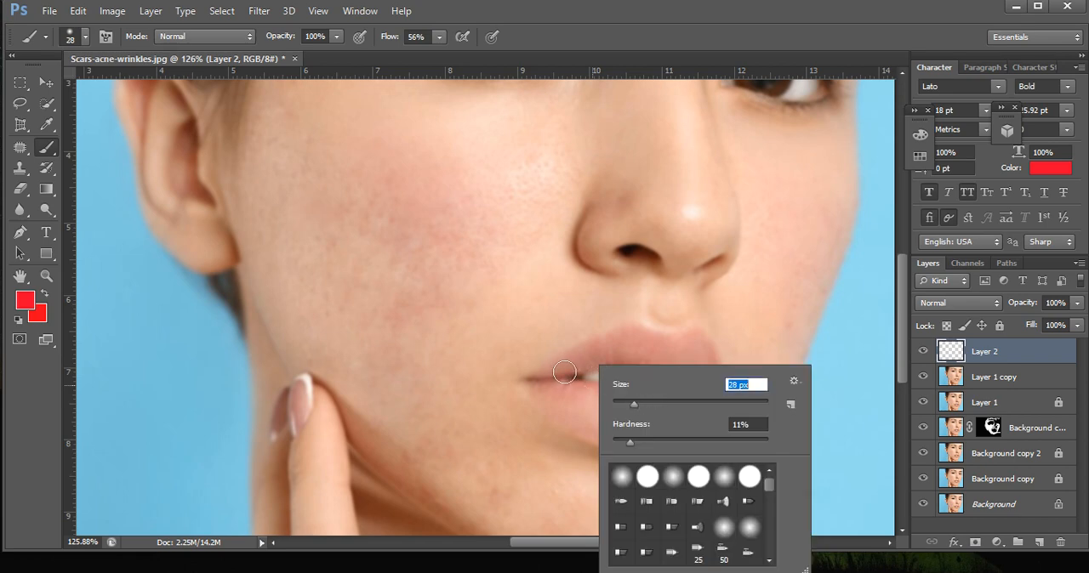
click(611, 344)
mouse_move(611, 344)
mouse_down()
mouse_move(635, 334)
mouse_move(697, 353)
mouse_move(705, 371)
mouse_move(626, 355)
mouse_move(709, 387)
mouse_move(629, 352)
mouse_move(591, 359)
mouse_up()
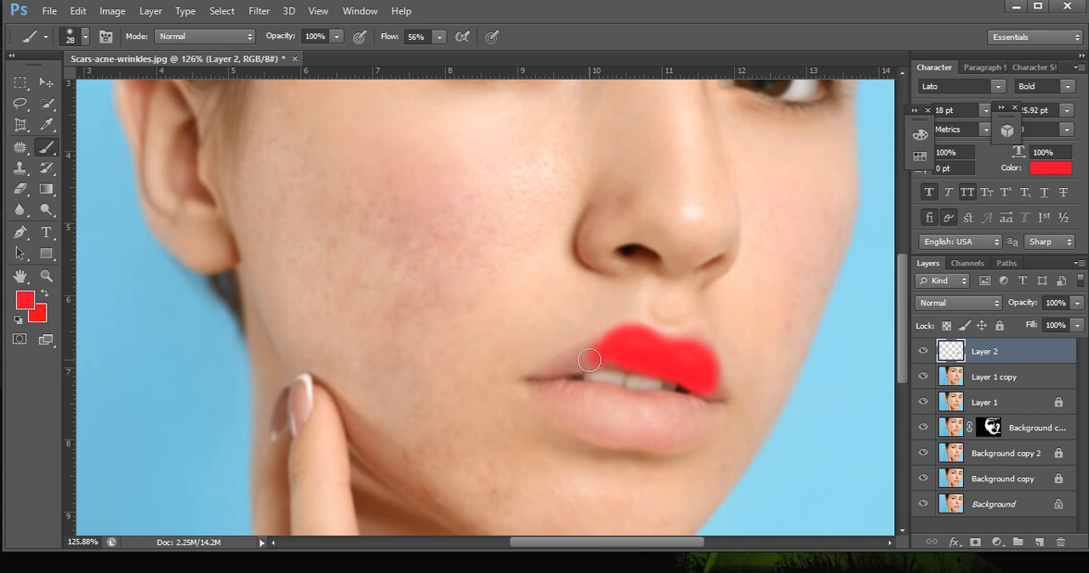
Reduce the brush to 13 px and paint red over the upper lip's remaining edges, the mouth corners and the lower lip.
right_click(624, 394)
drag(626, 396, 620, 395)
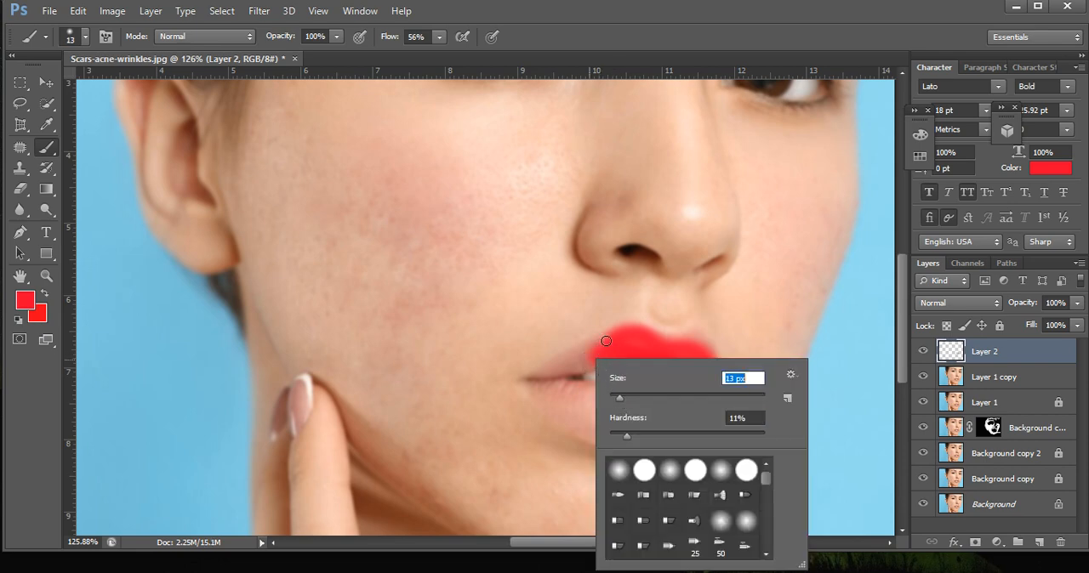
mouse_move(606, 342)
mouse_down()
mouse_move(558, 366)
mouse_move(598, 355)
mouse_move(593, 370)
mouse_move(620, 369)
mouse_move(551, 373)
mouse_move(631, 364)
mouse_move(549, 375)
mouse_move(562, 365)
mouse_move(530, 383)
mouse_move(557, 367)
mouse_up()
mouse_move(687, 372)
mouse_down()
mouse_move(721, 402)
mouse_move(713, 369)
mouse_move(691, 355)
mouse_up()
mouse_move(534, 386)
mouse_down()
mouse_move(572, 420)
mouse_move(553, 398)
mouse_move(578, 398)
mouse_move(557, 387)
mouse_move(572, 388)
mouse_move(526, 382)
mouse_move(592, 434)
mouse_move(577, 426)
mouse_move(567, 417)
mouse_move(638, 446)
mouse_move(700, 439)
mouse_move(718, 406)
mouse_move(670, 445)
mouse_move(693, 424)
mouse_move(607, 434)
mouse_move(663, 424)
mouse_move(570, 401)
mouse_move(591, 411)
mouse_move(597, 400)
mouse_move(562, 385)
mouse_move(659, 403)
mouse_move(586, 400)
mouse_move(690, 406)
mouse_move(646, 411)
mouse_move(686, 403)
mouse_move(699, 415)
mouse_move(567, 417)
mouse_move(660, 418)
mouse_move(616, 423)
mouse_move(638, 438)
mouse_move(684, 429)
mouse_up()
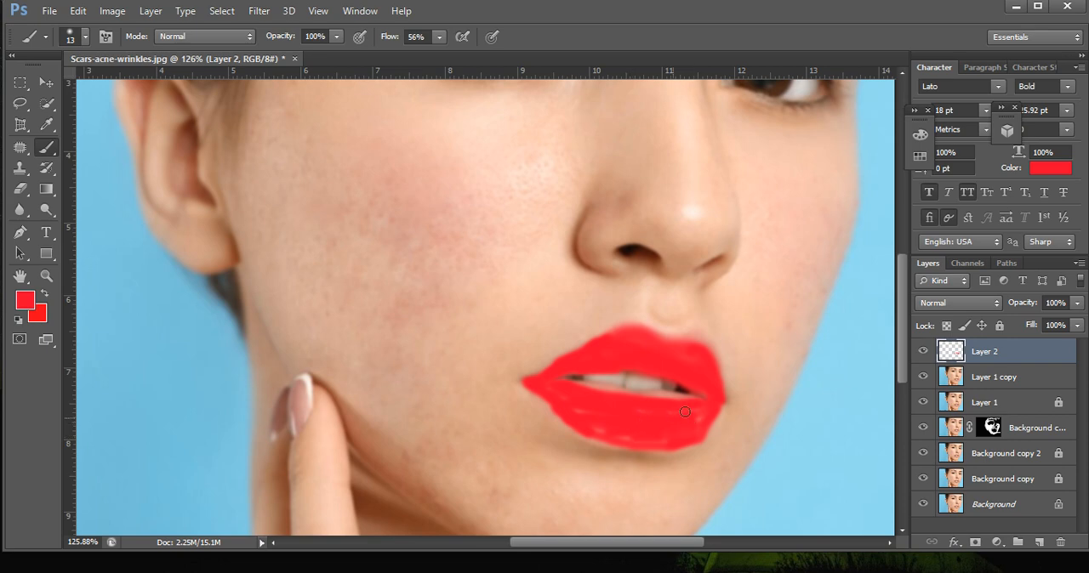
Enlarge the brush to 34 px and fill the unpainted gaps in the lower lip with red.
alt+scroll(646, 409, down, 1)
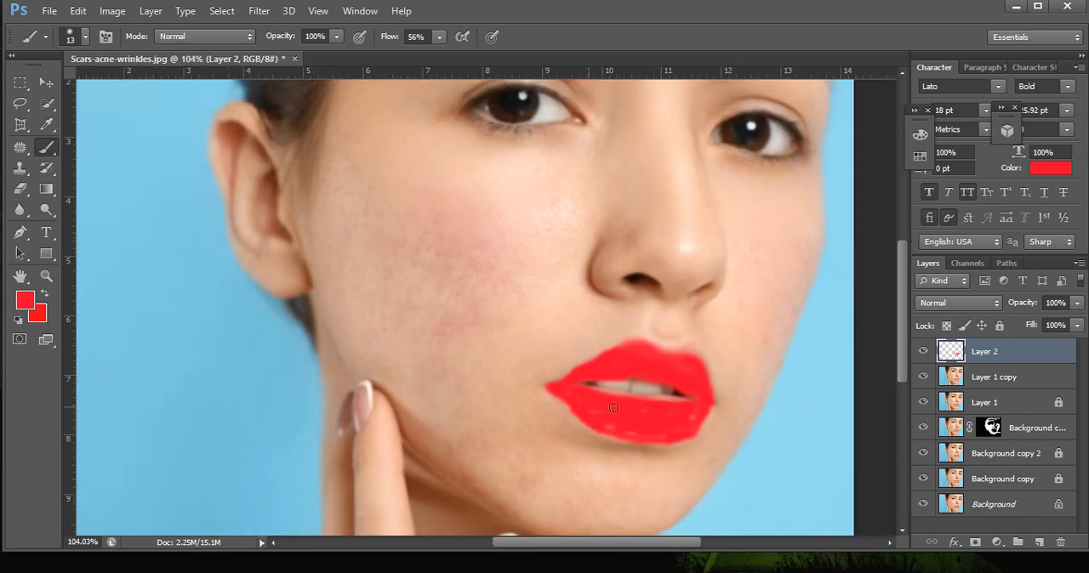
right_click(632, 418)
click(676, 403)
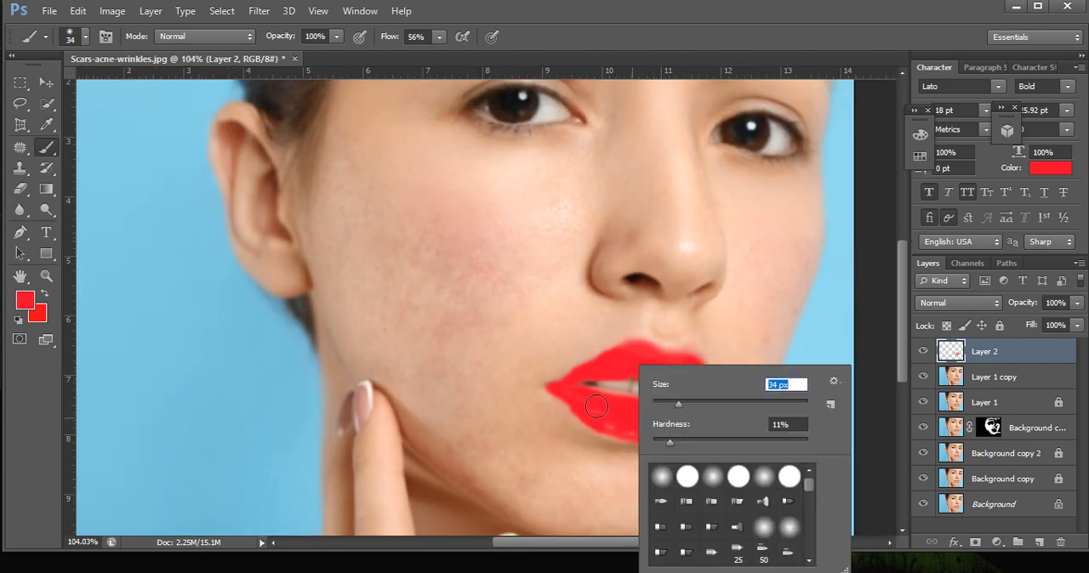
mouse_move(600, 411)
mouse_down()
mouse_move(572, 398)
mouse_move(648, 428)
mouse_move(623, 425)
mouse_move(689, 412)
mouse_move(641, 408)
mouse_move(683, 406)
mouse_move(598, 403)
mouse_move(694, 412)
mouse_move(683, 424)
mouse_move(610, 424)
mouse_move(563, 390)
mouse_move(629, 354)
mouse_move(684, 374)
mouse_move(691, 364)
mouse_move(694, 412)
mouse_move(672, 423)
mouse_move(616, 409)
mouse_move(694, 415)
mouse_up()
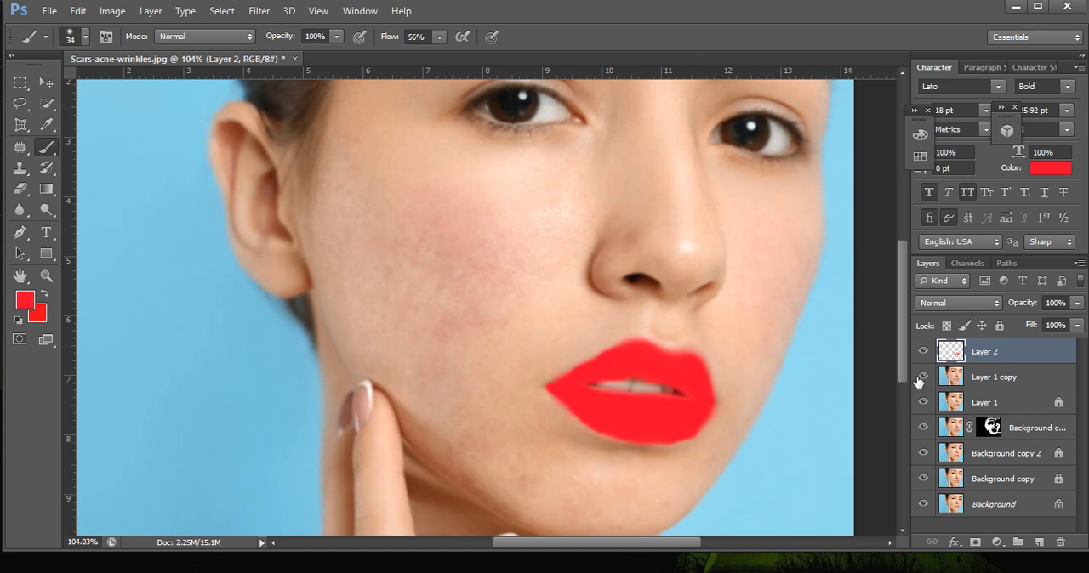
Set Layer 2's blend mode to Overlay and lower its opacity to 65%.
scroll(579, 349, down, 5)
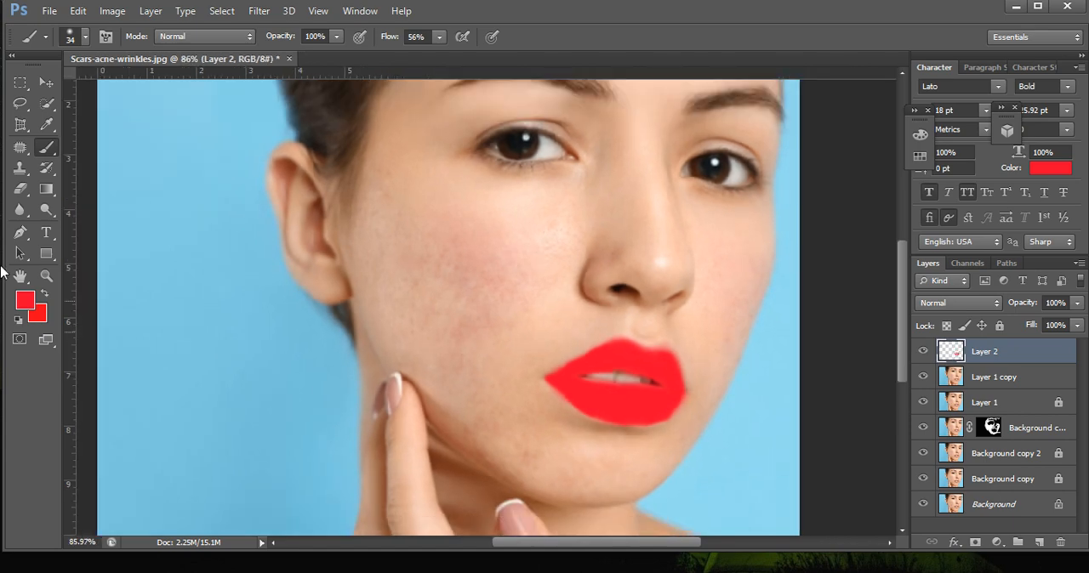
right_click(985, 356)
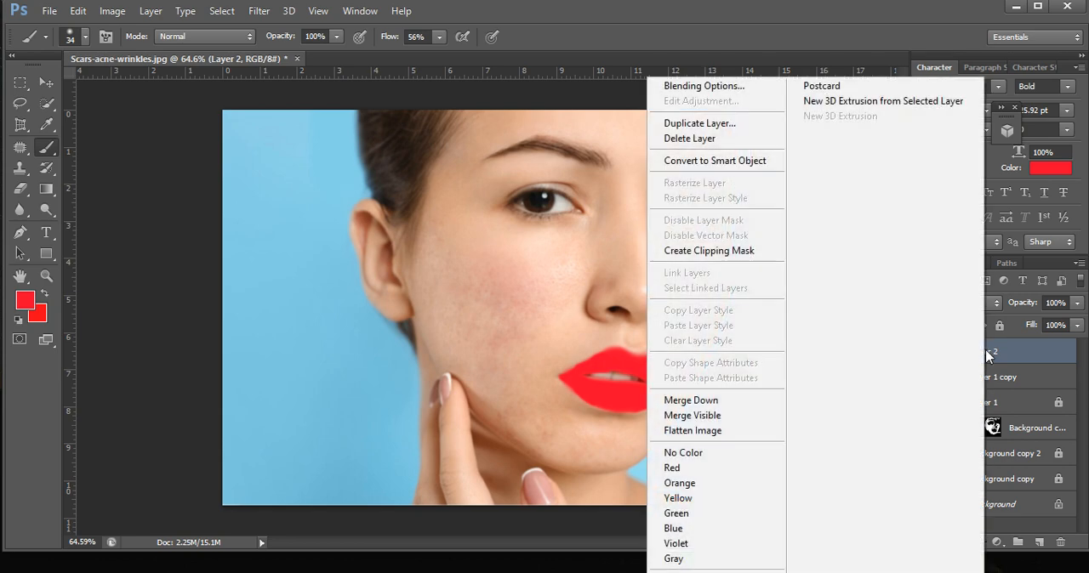
click(987, 355)
click(981, 303)
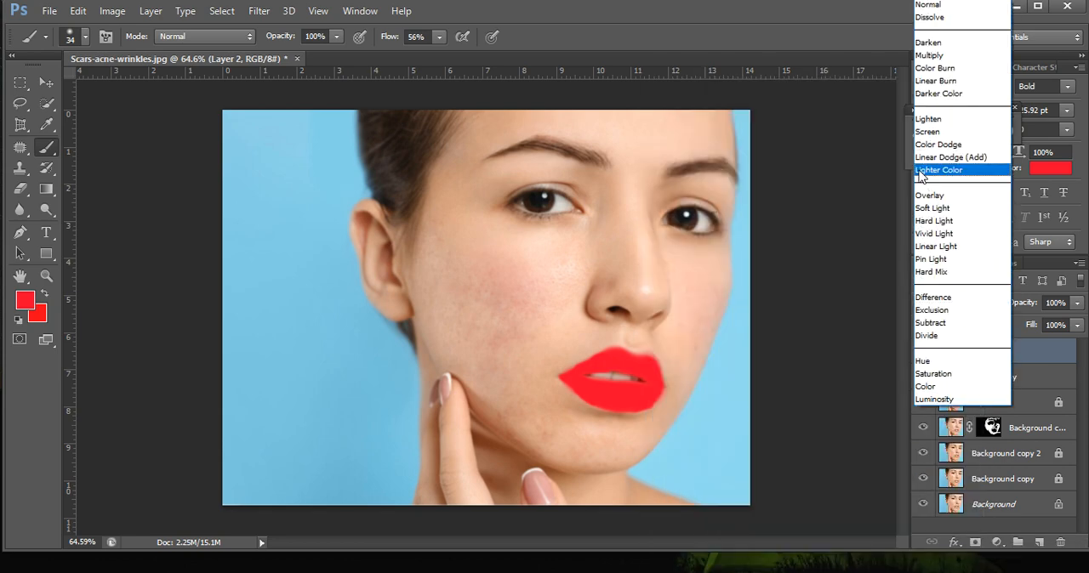
click(926, 198)
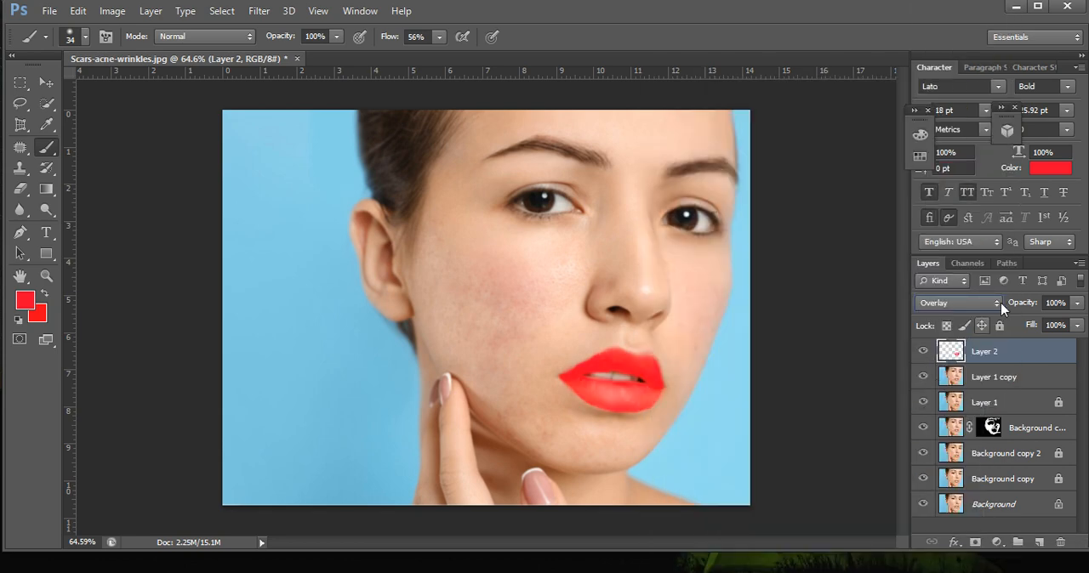
click(1077, 303)
drag(1077, 318, 1047, 324)
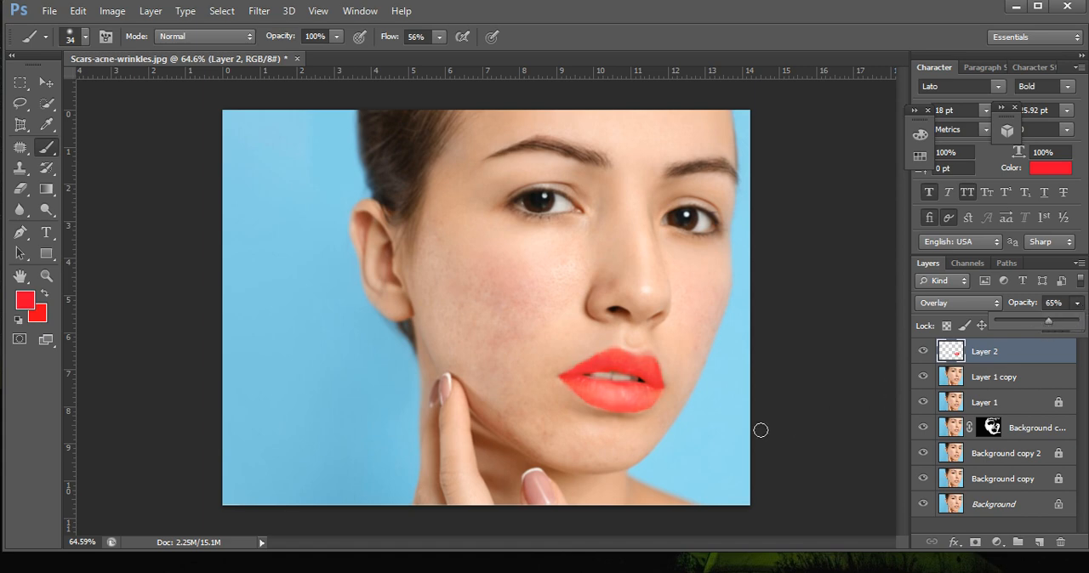
click(977, 355)
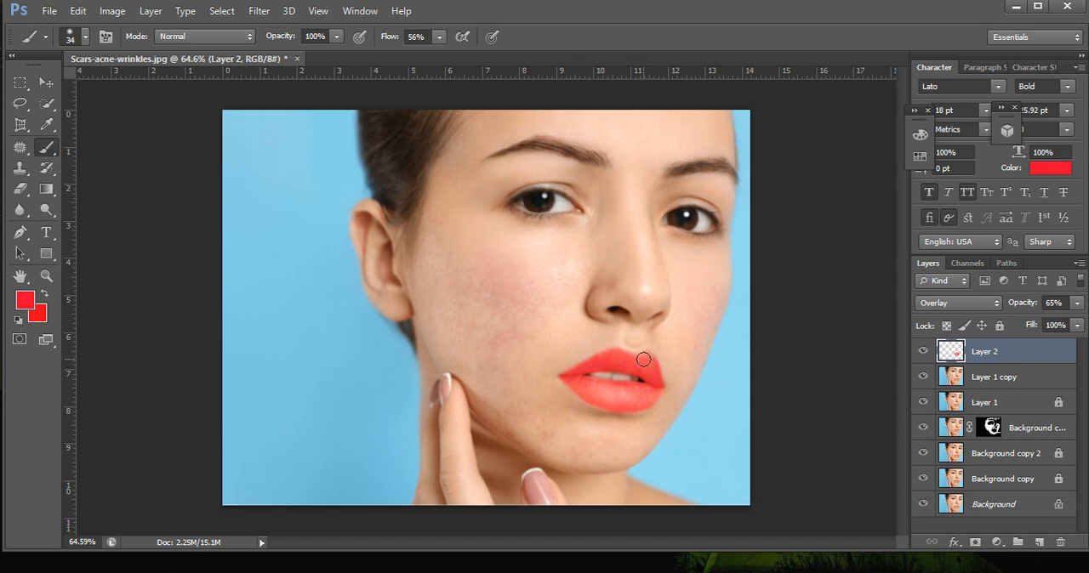
Examine the recoloured lips and the retouched face at different magnifications.
scroll(645, 416, down, 2)
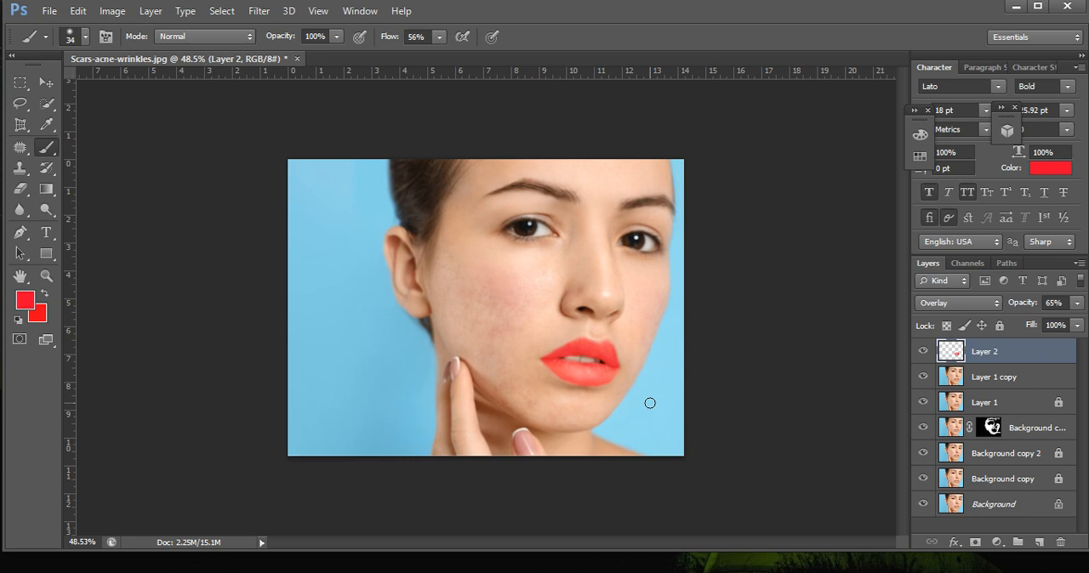
click(956, 377)
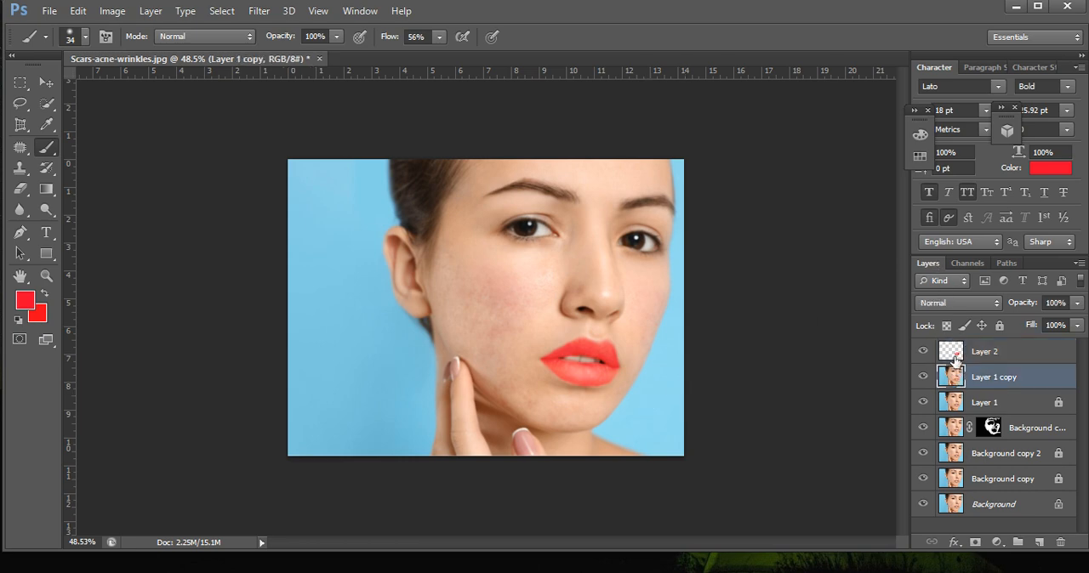
click(954, 359)
scroll(555, 259, up, 4)
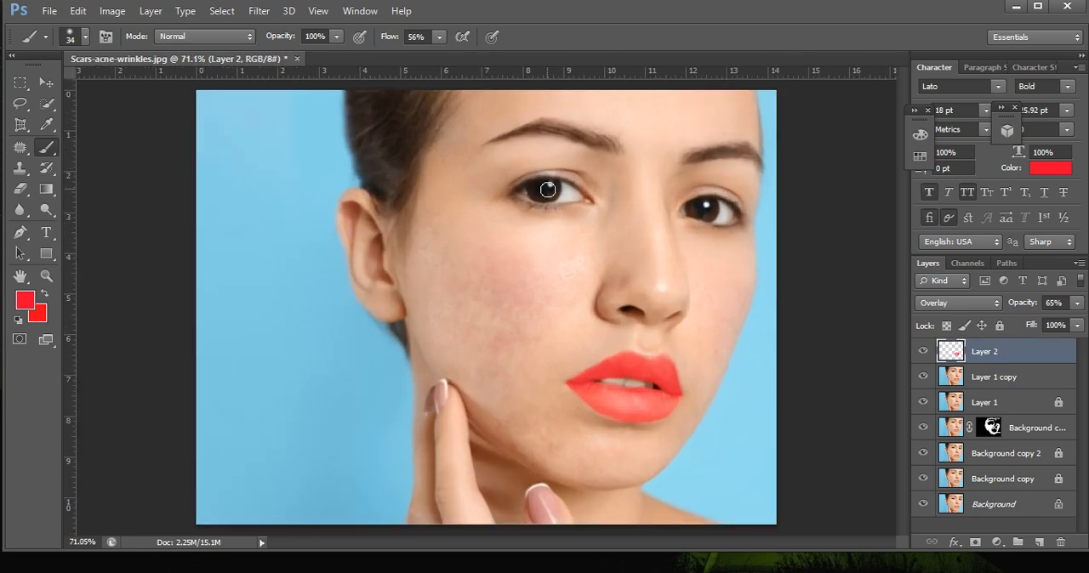
scroll(693, 263, up, 1)
scroll(665, 276, down, 2)
scroll(664, 278, down, 2)
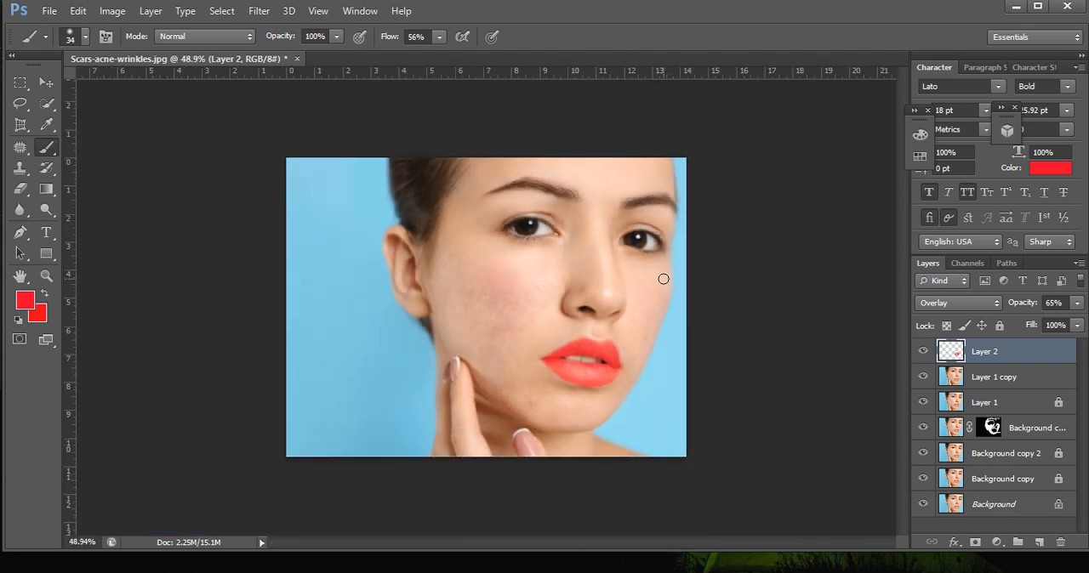
scroll(664, 279, down, 1)
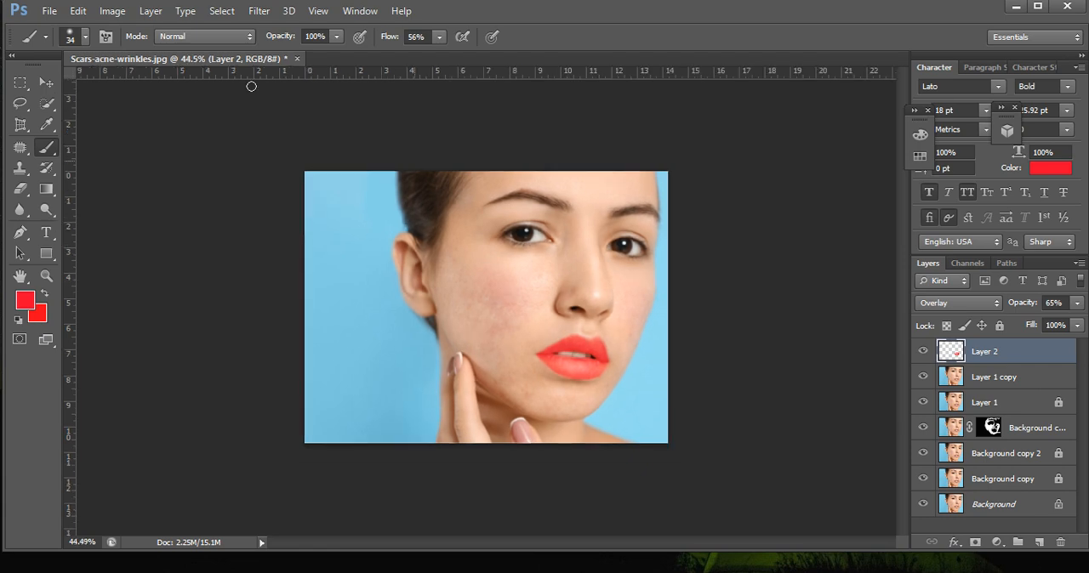
Group the four intermediate layers from Layer 1 down to Background copy, leaving the Background layer out.
click(951, 503)
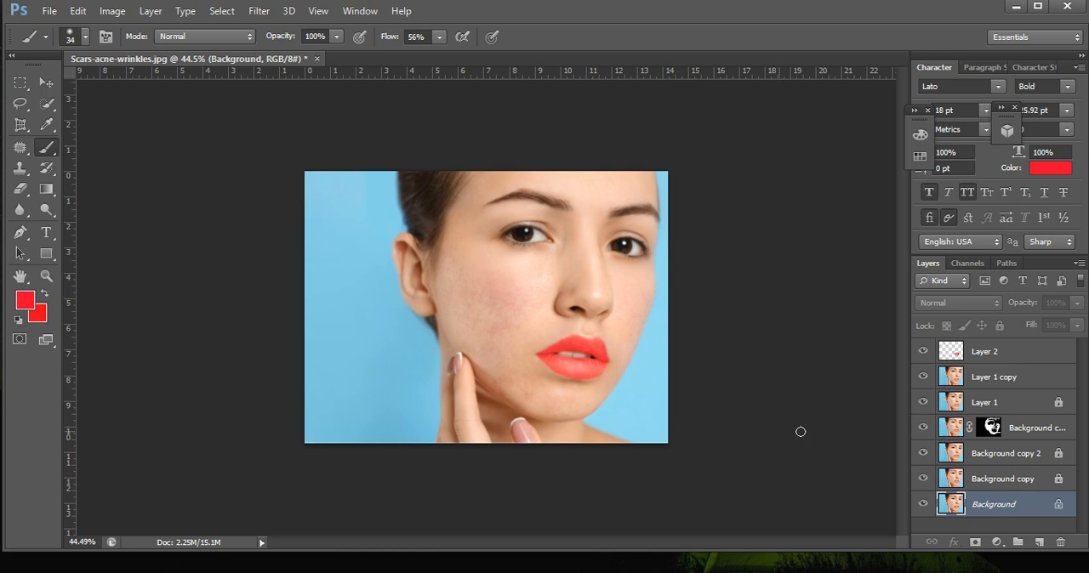
click(964, 406)
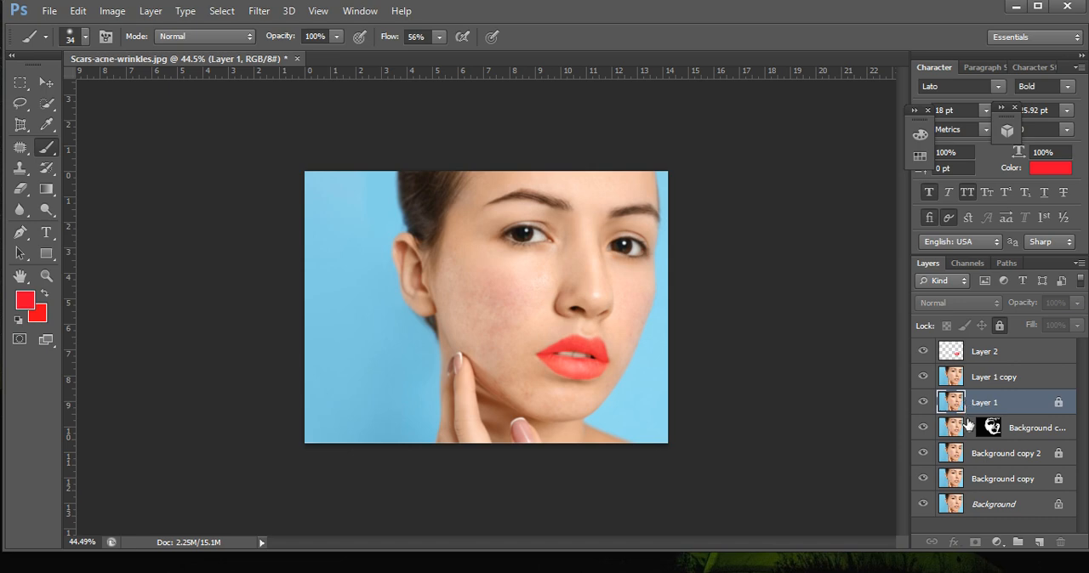
ctrl+click(975, 454)
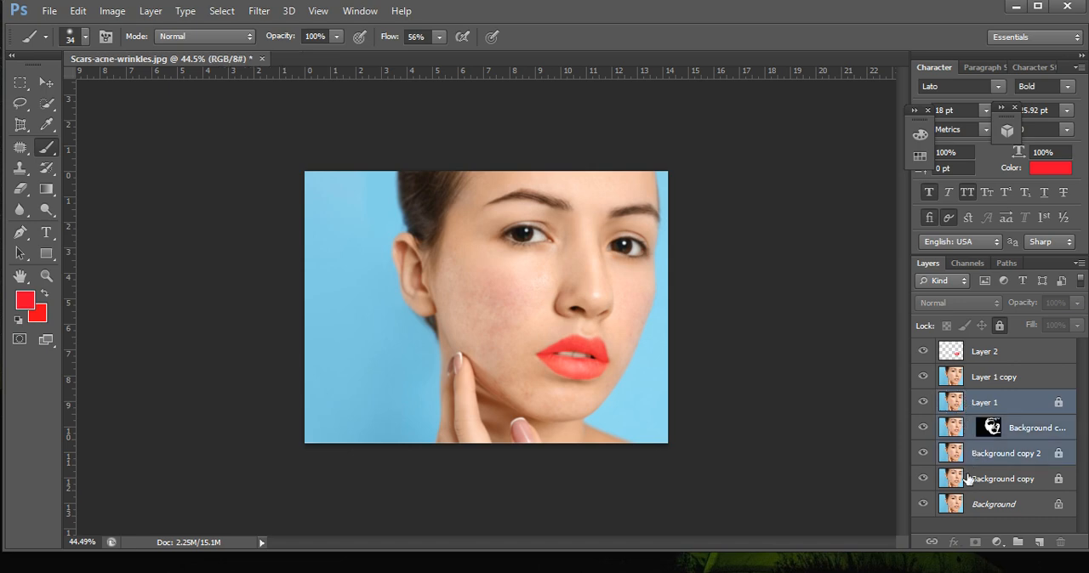
ctrl+click(969, 480)
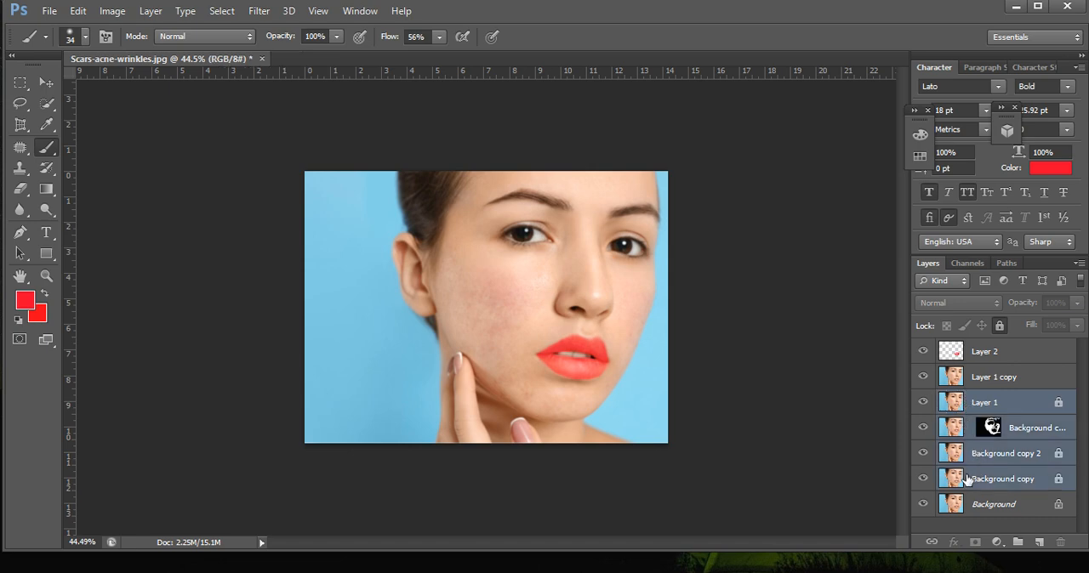
key(g)
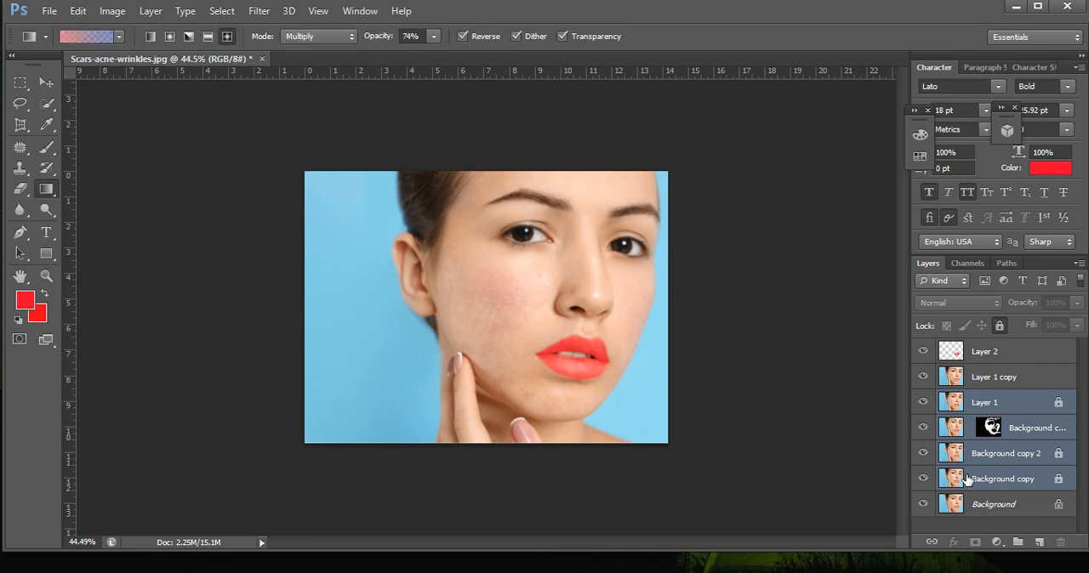
key(ctrl+g)
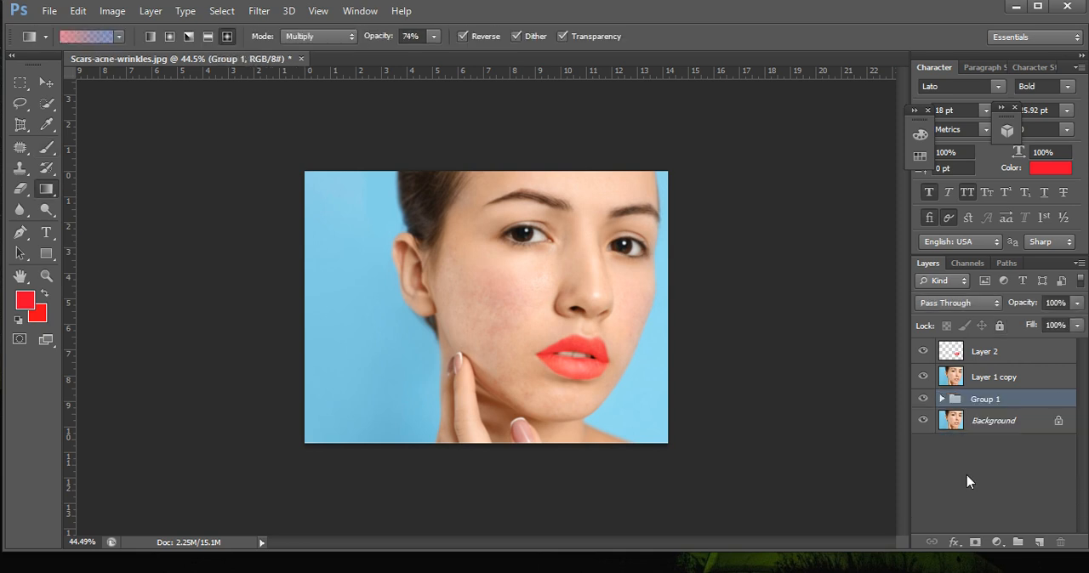
Hide the new layer group, and toggle the visibility of Layer 1 copy and Background to compare the retouch with the original.
click(923, 399)
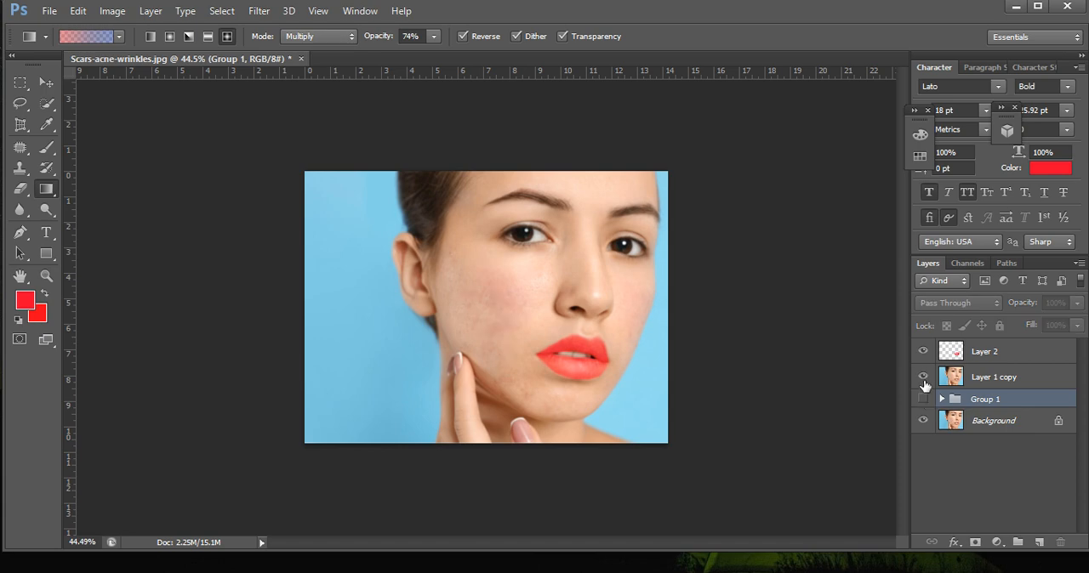
click(923, 421)
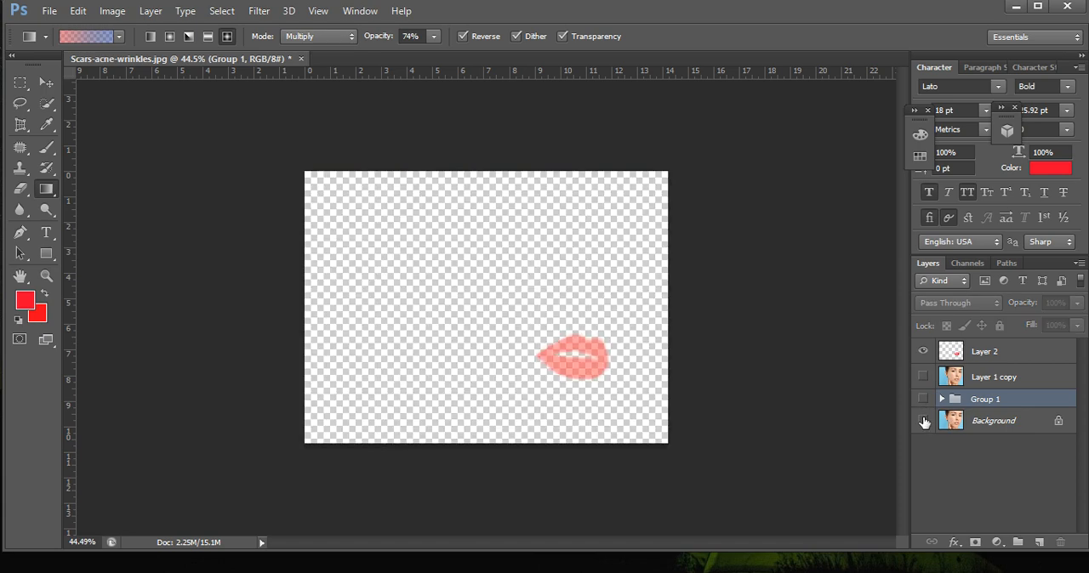
click(923, 421)
click(923, 377)
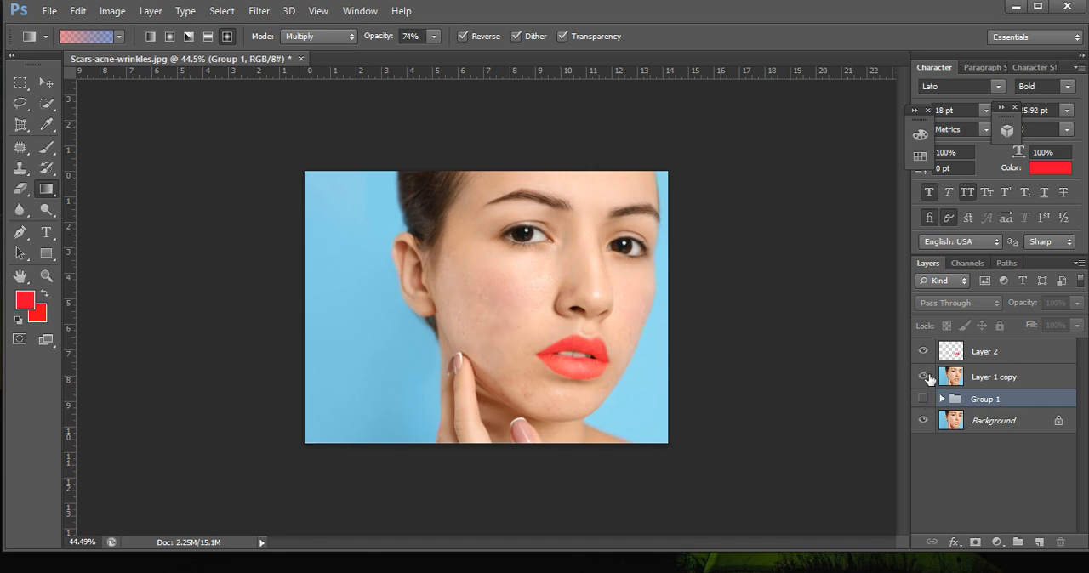
click(924, 377)
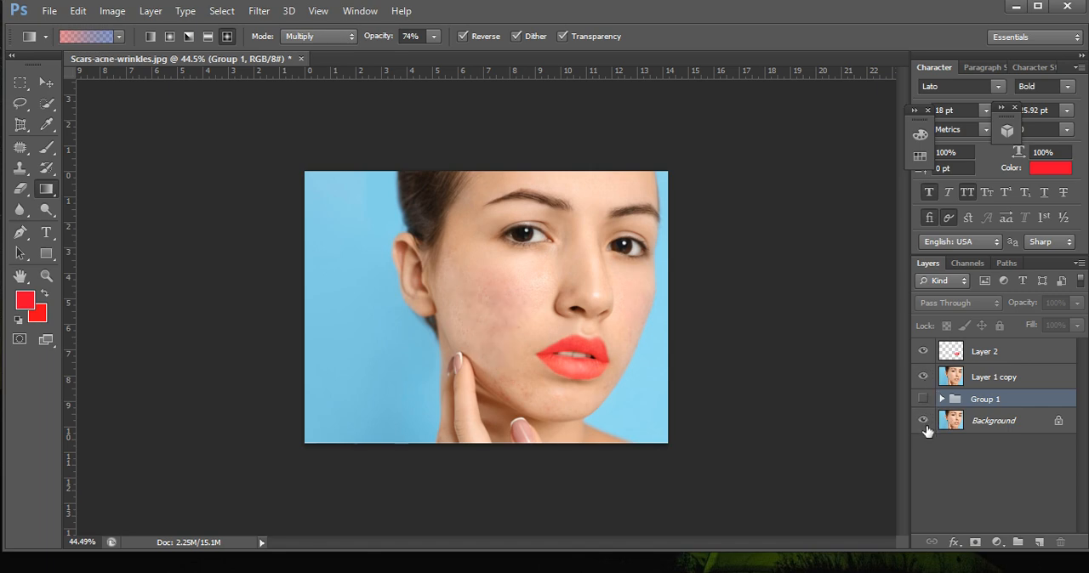